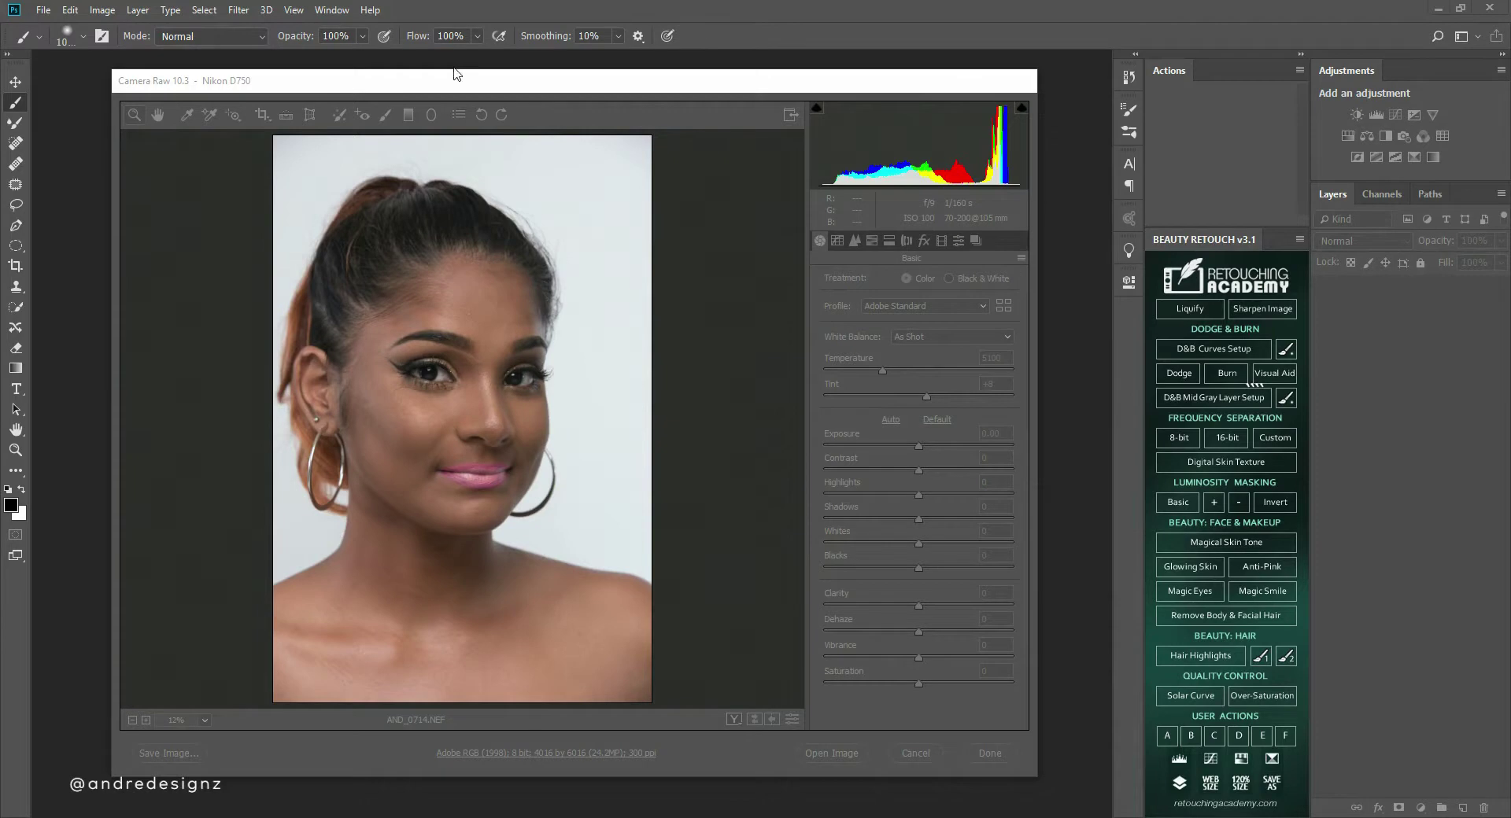
Reposition the Camera Raw window slightly down and to the right on screen.
left_click_drag(466, 85, 464, 63)
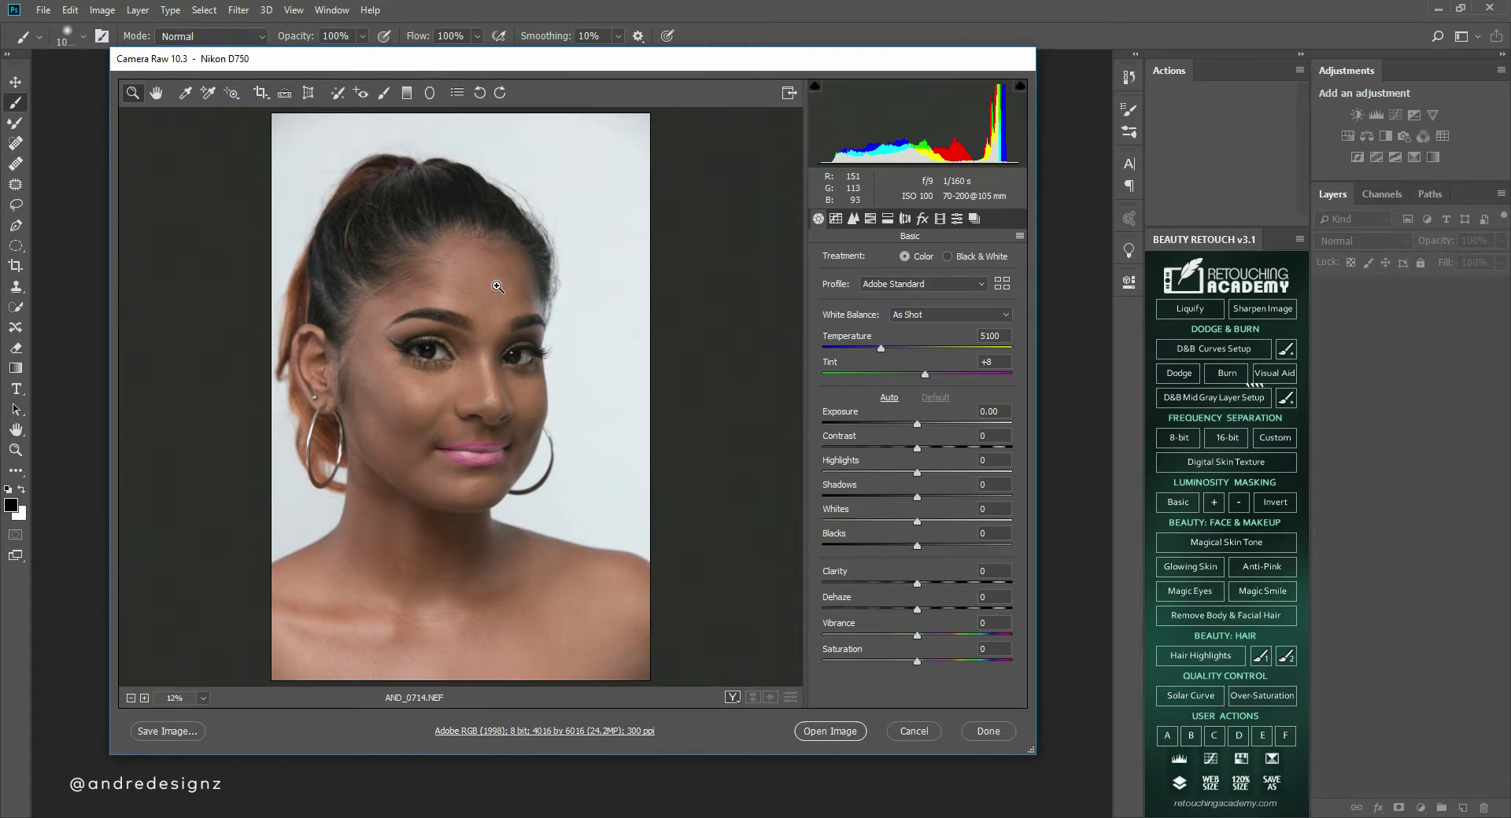
mouse_move(506, 61)
left_mouse_down()
mouse_move(469, 61)
mouse_move(500, 81)
left_mouse_up()
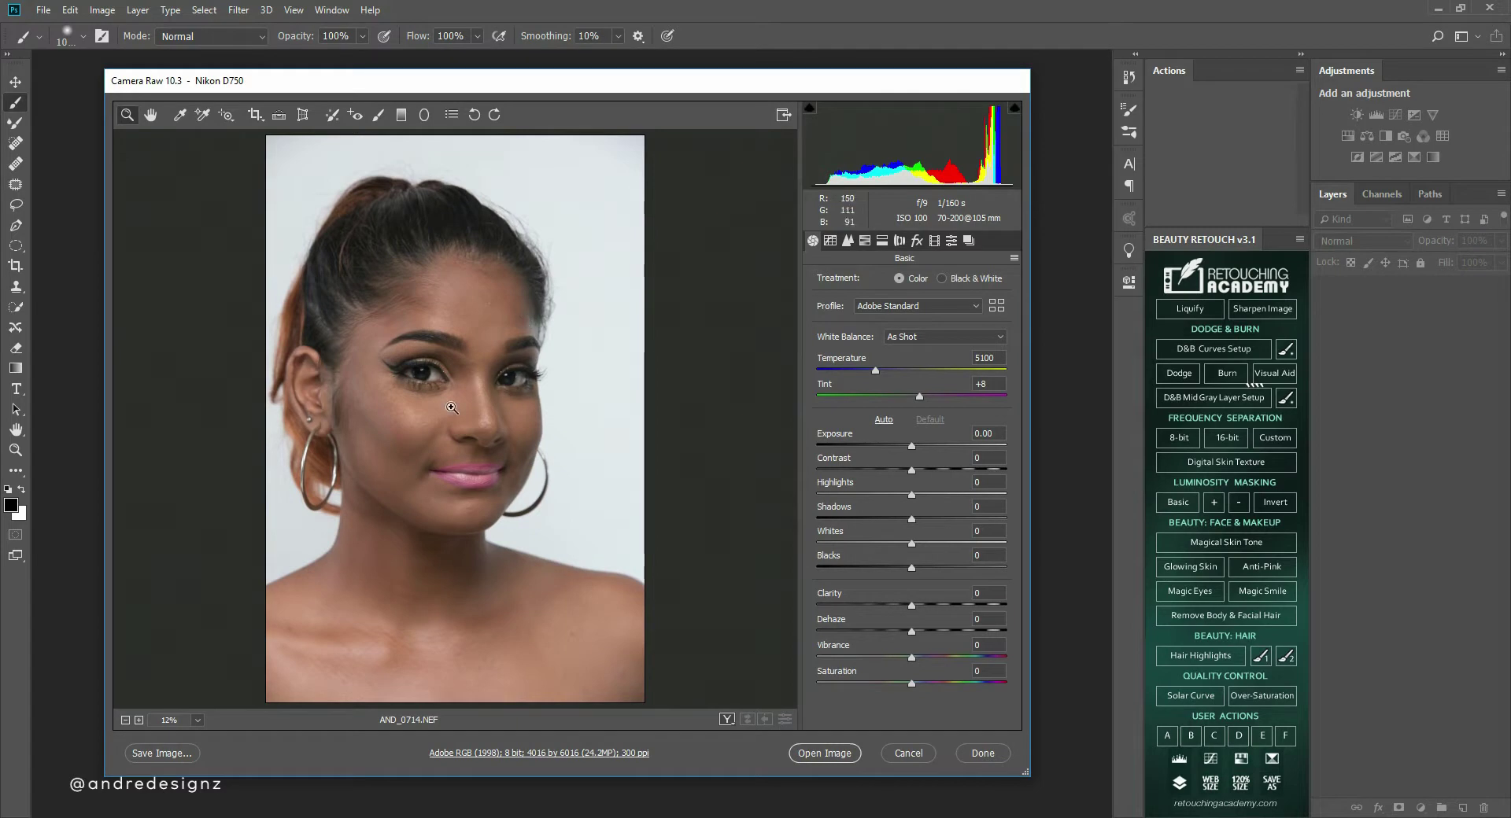
left_click_drag(496, 96, 540, 78)
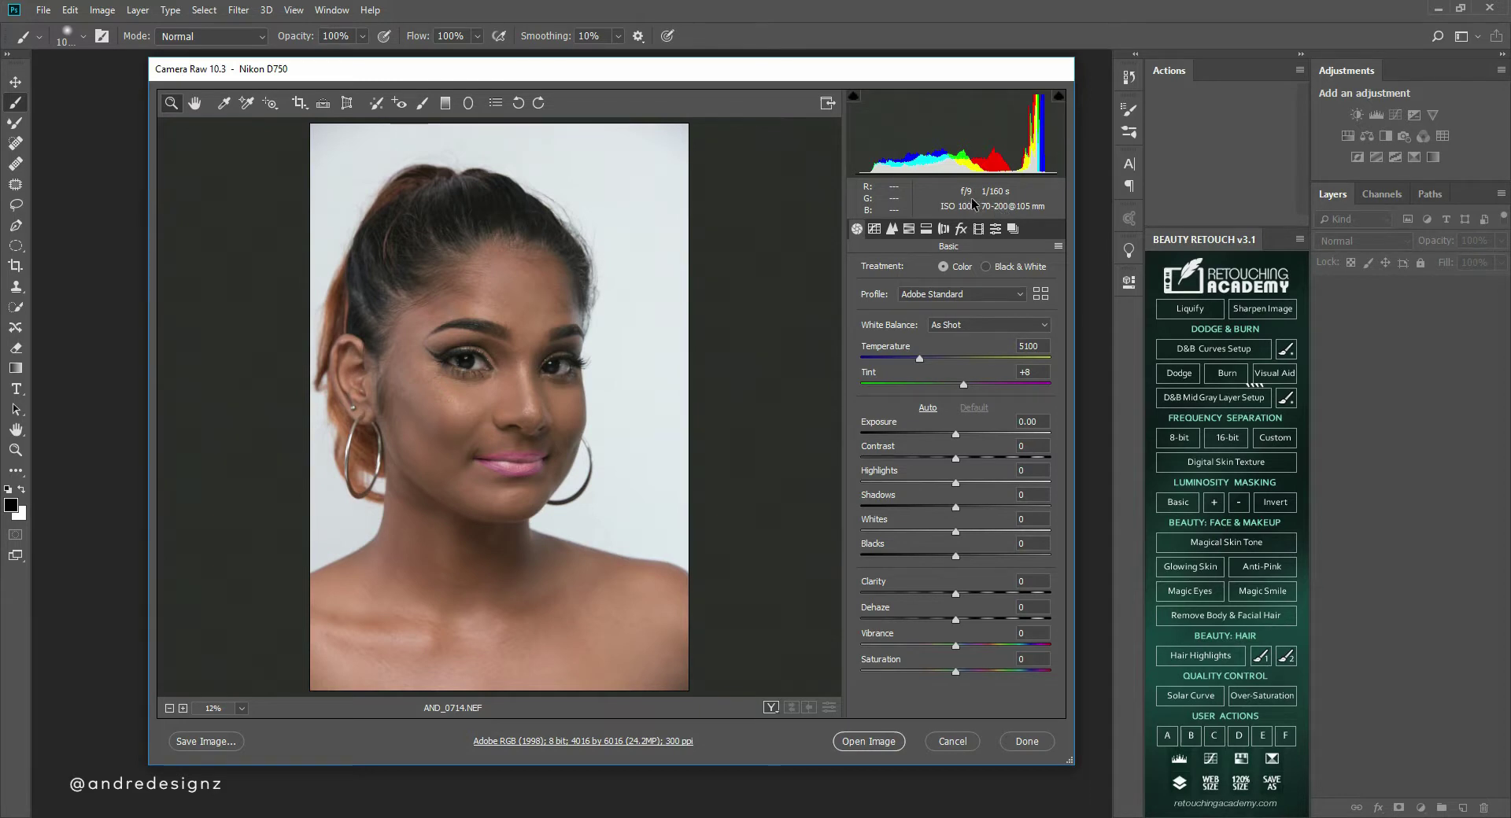
left_click_drag(325, 74, 311, 70)
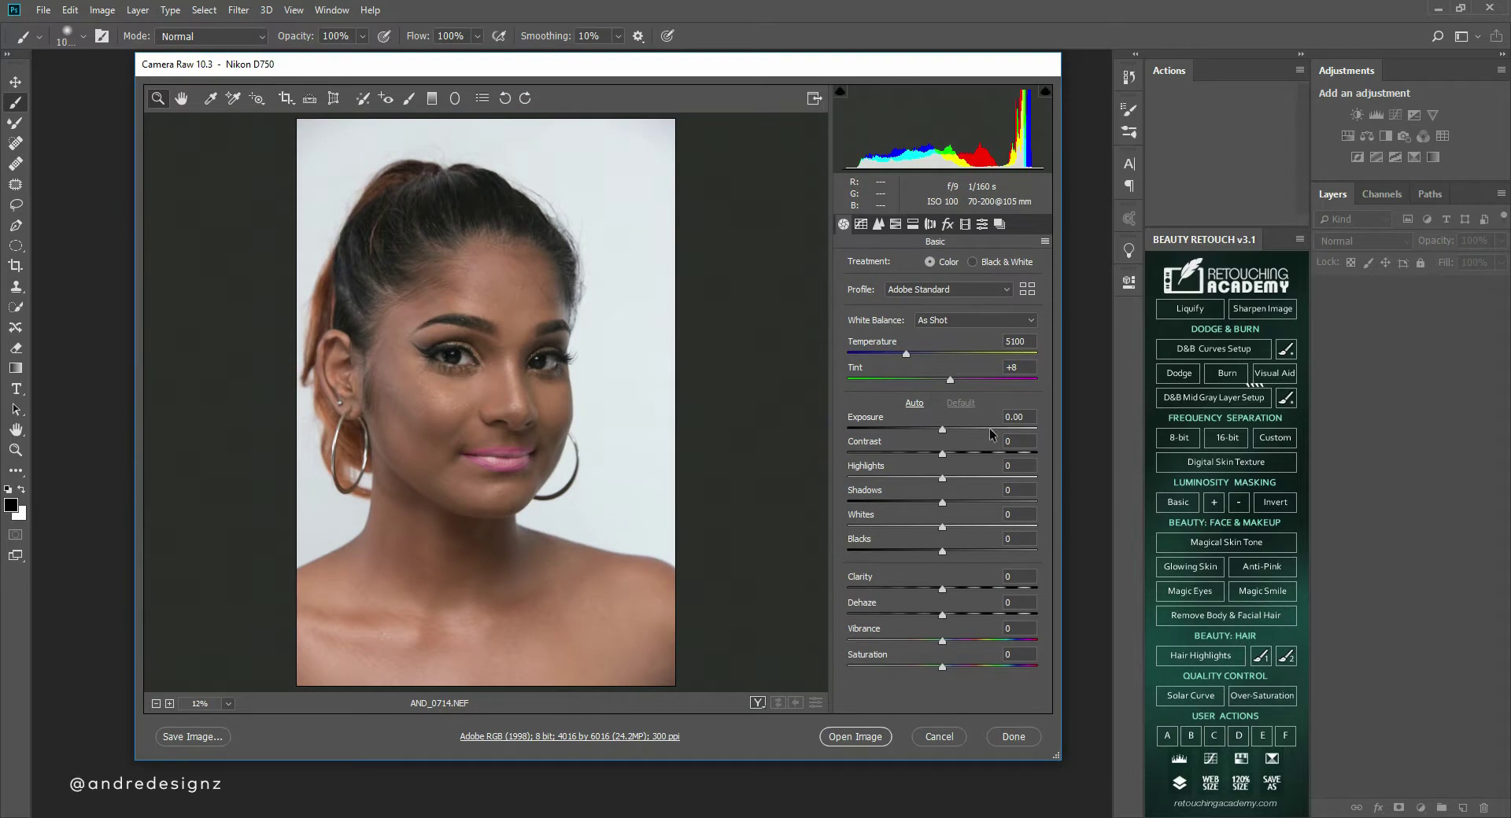
Set the crop aspect ratio to 4 to 5 and draw a crop frame over the portrait.
left_click(289, 99)
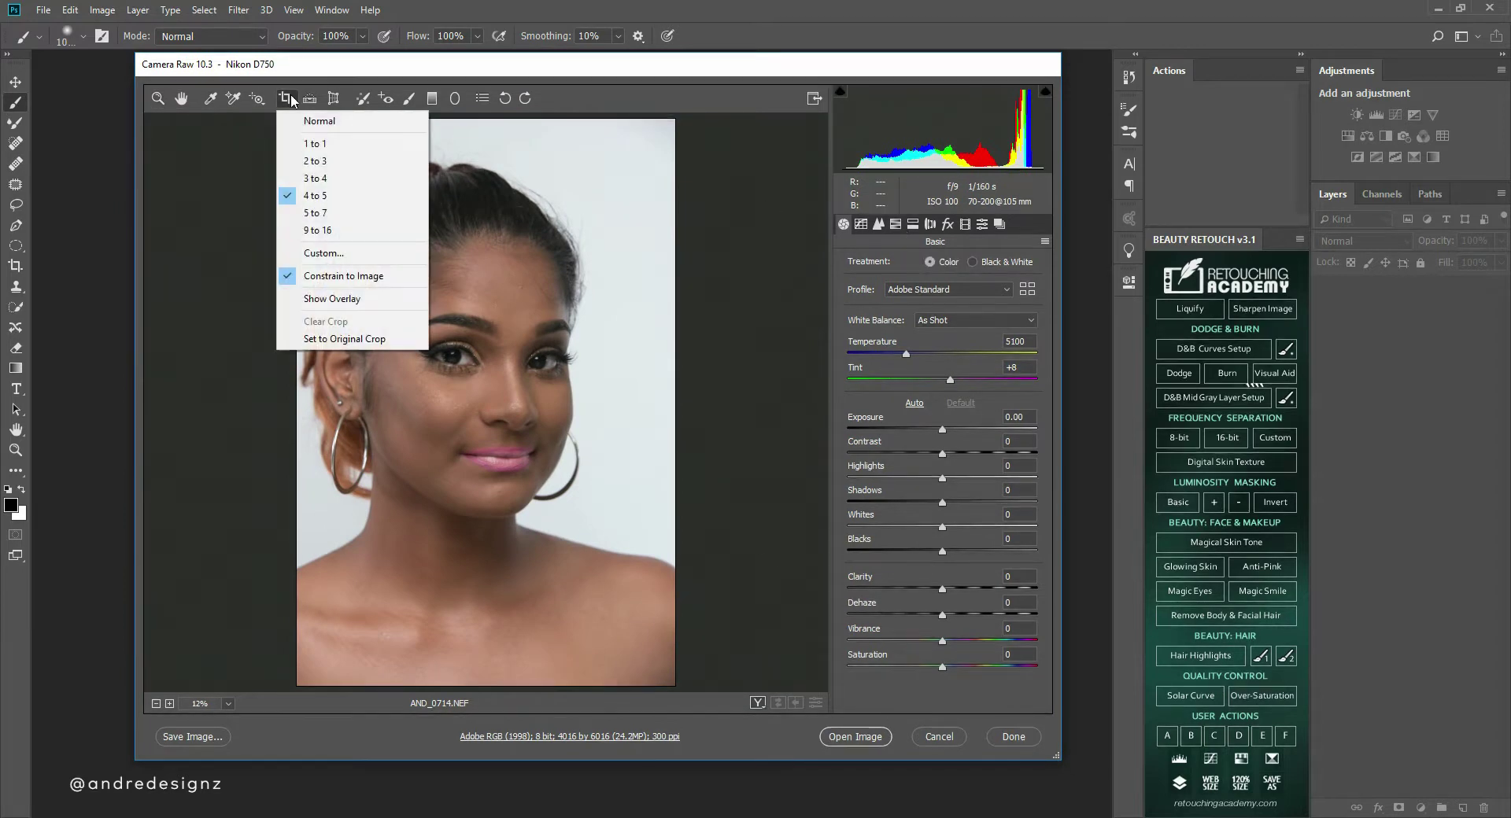
left_click(340, 197)
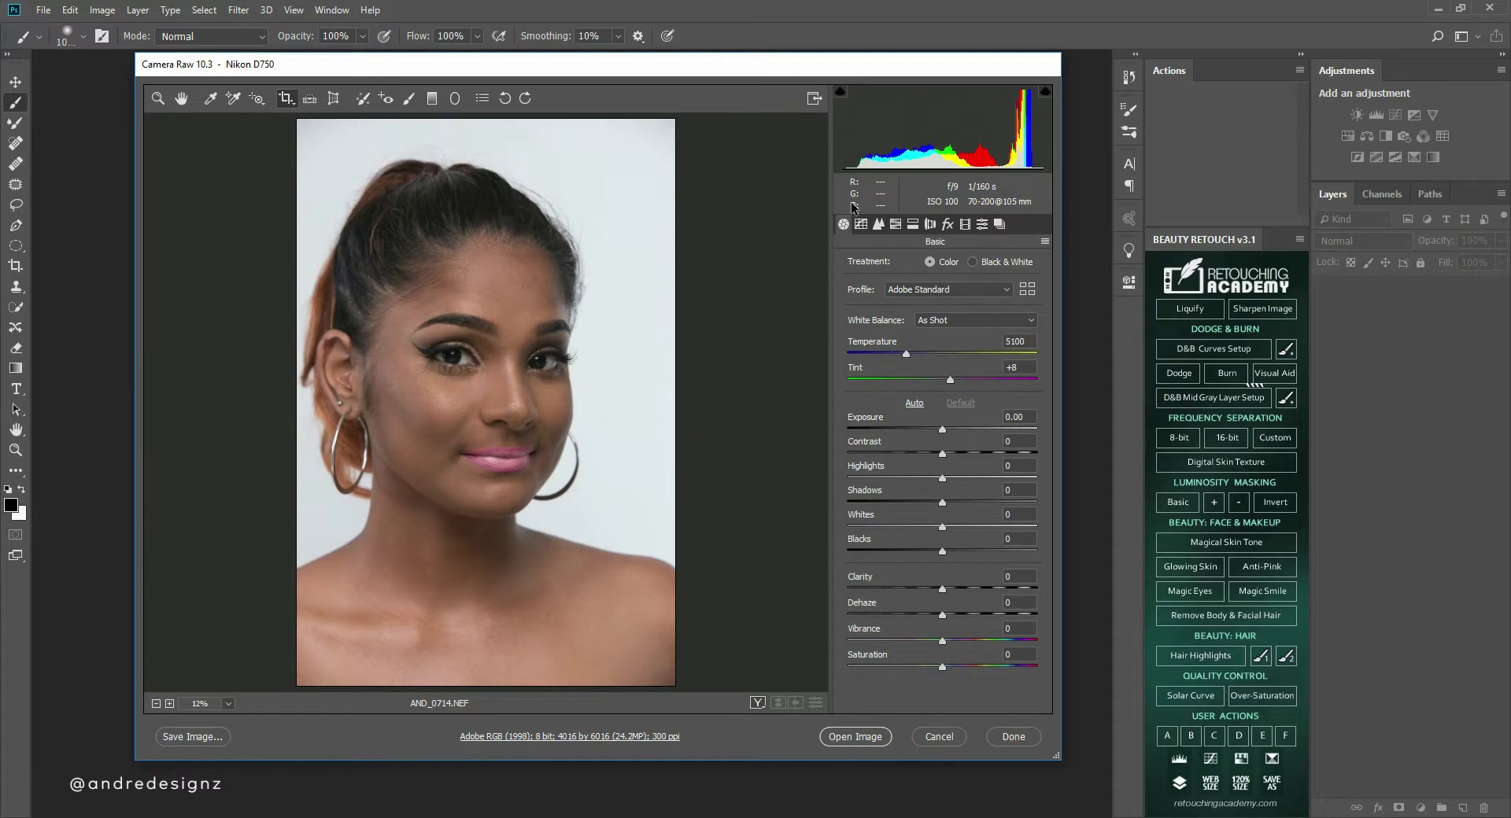
left_click(289, 100)
left_click(541, 170)
left_click_drag(312, 164, 792, 740)
Fit the crop to her face and shoulders at 3224 by 4030 pixels and commit it.
left_click_drag(542, 410, 527, 454)
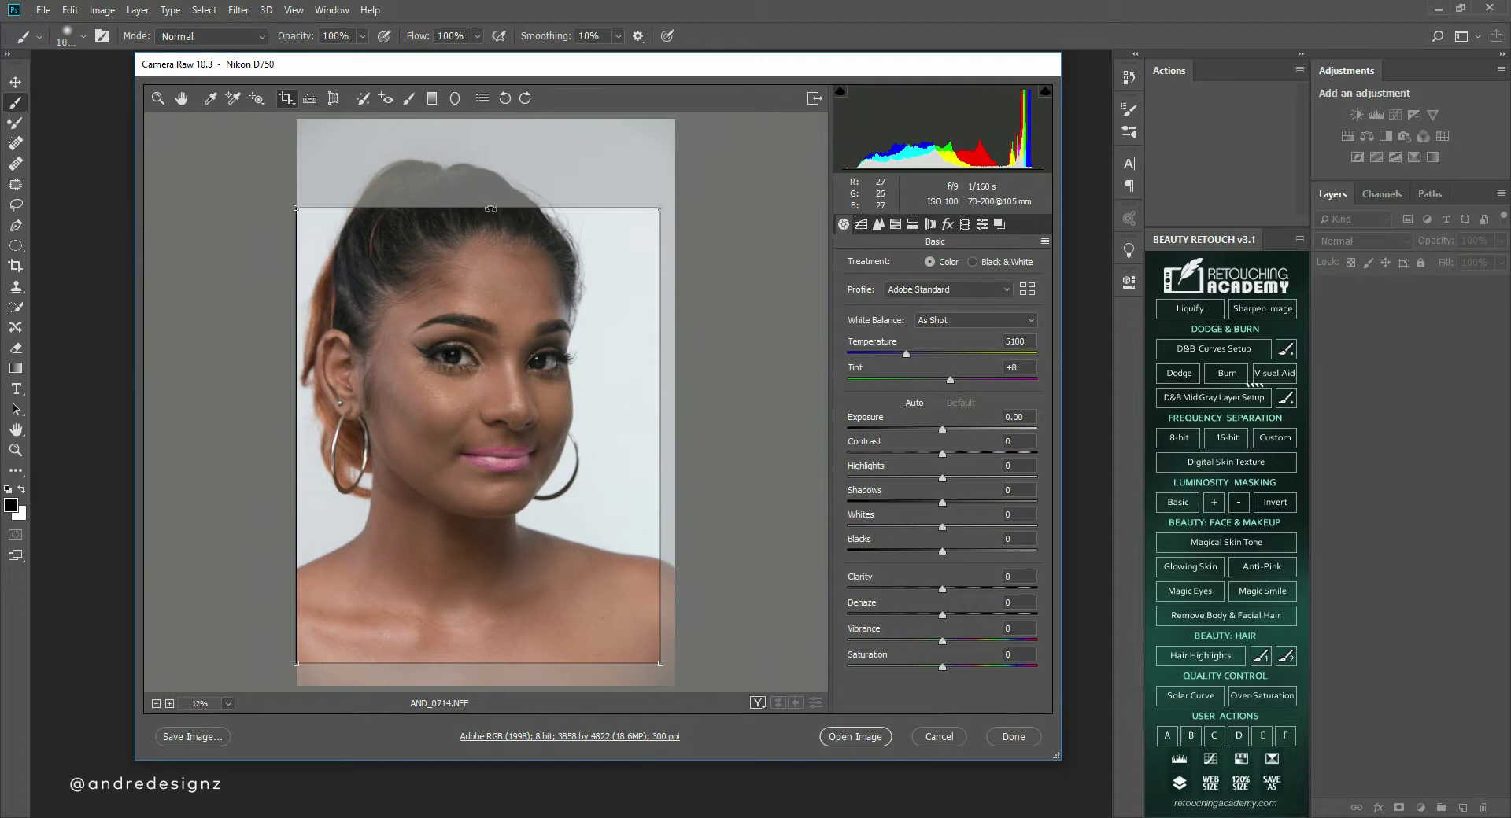
left_click_drag(658, 207, 538, 336)
left_click_drag(440, 458, 488, 377)
left_click_drag(343, 274, 316, 238)
left_click_drag(461, 355, 497, 384)
left_click_drag(583, 603, 615, 646)
left_click_drag(559, 609, 565, 568)
key("Return")
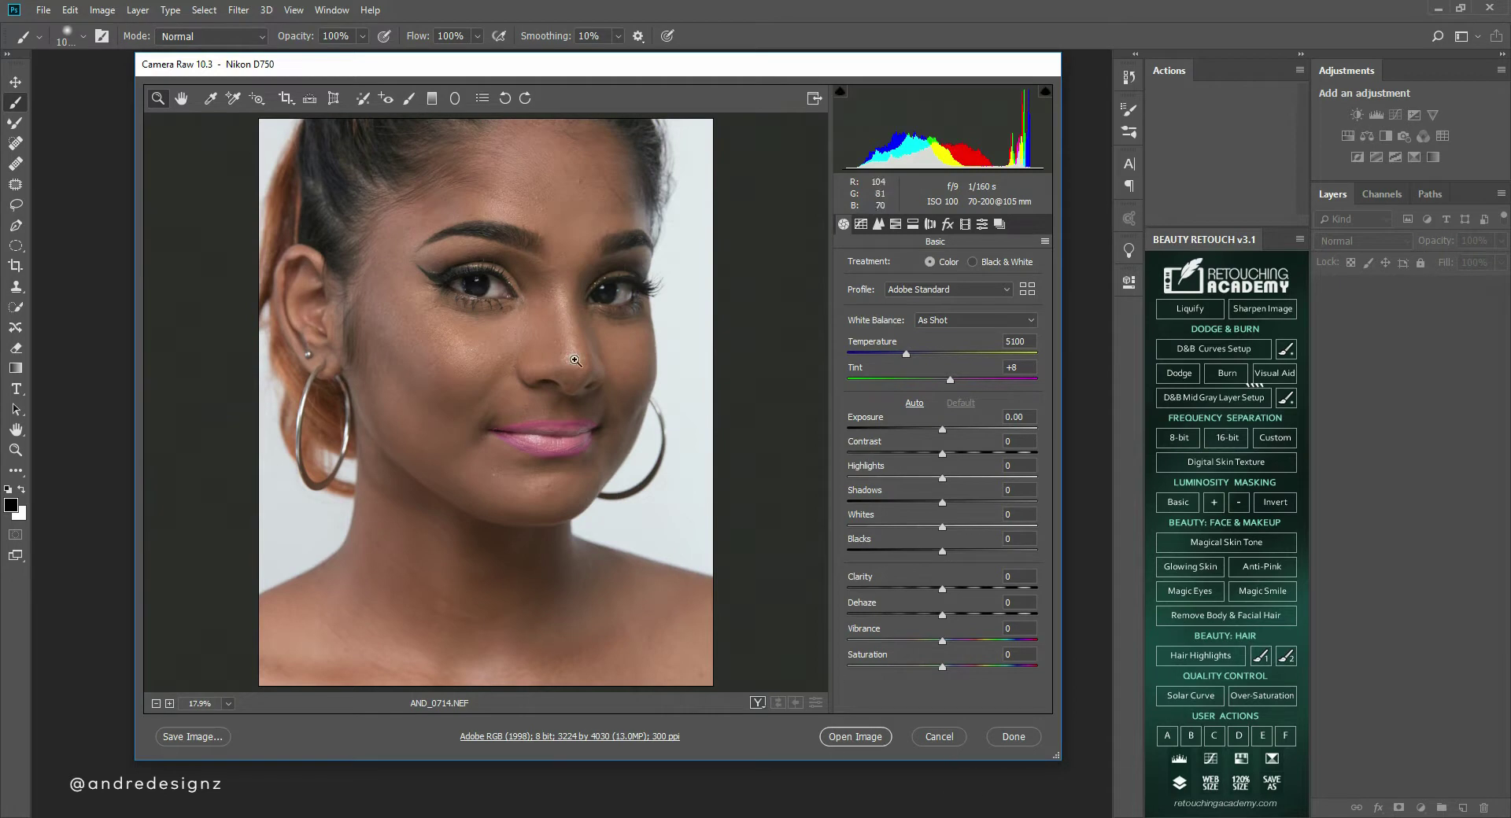
Apply Auto tone (Exposure +0.09, Highlights -65, Shadows +34, Vibrance +17) and open it in Photoshop.
left_click(915, 403)
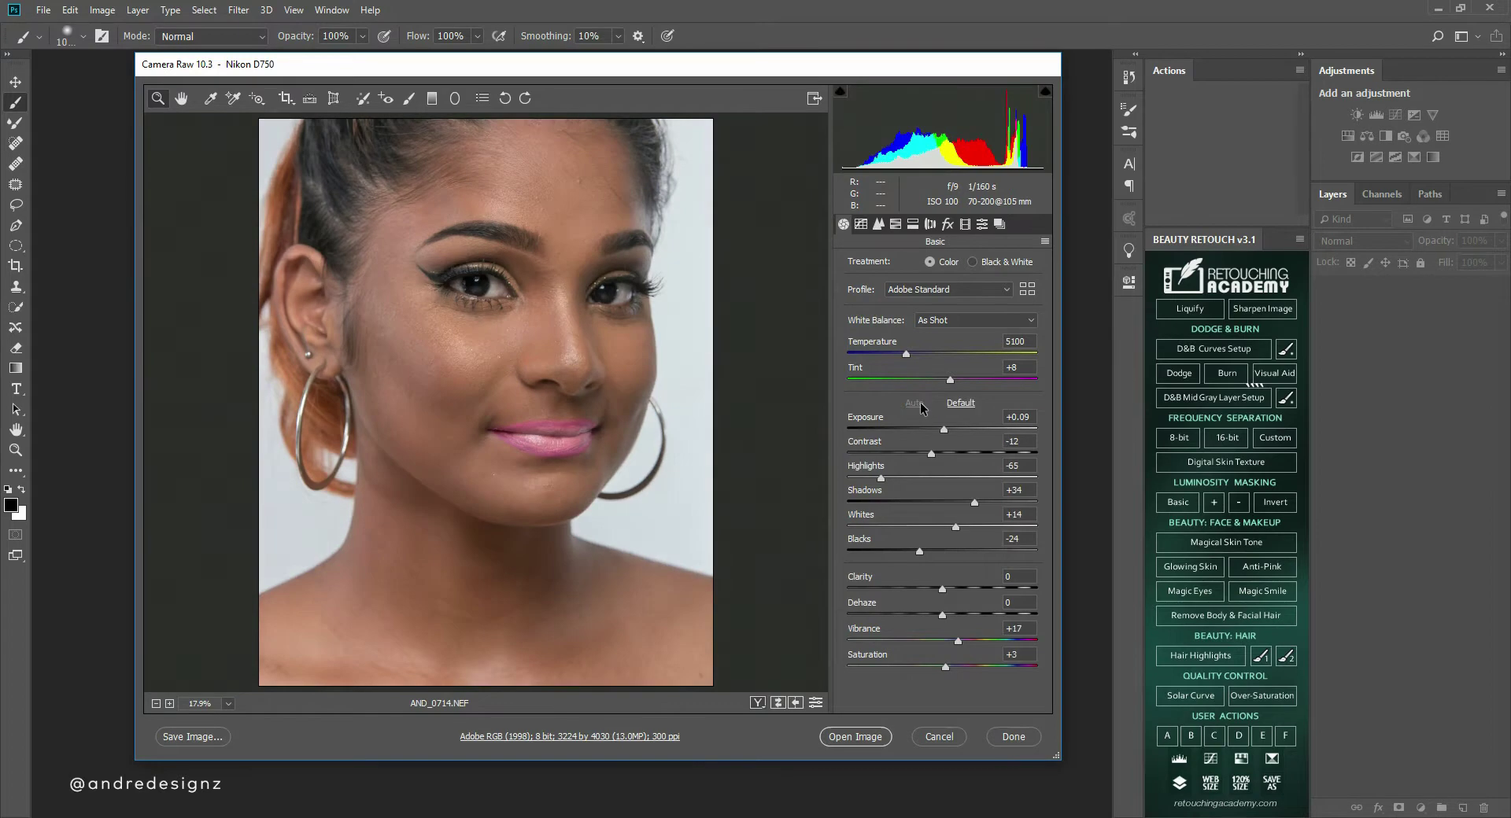
left_click(962, 404)
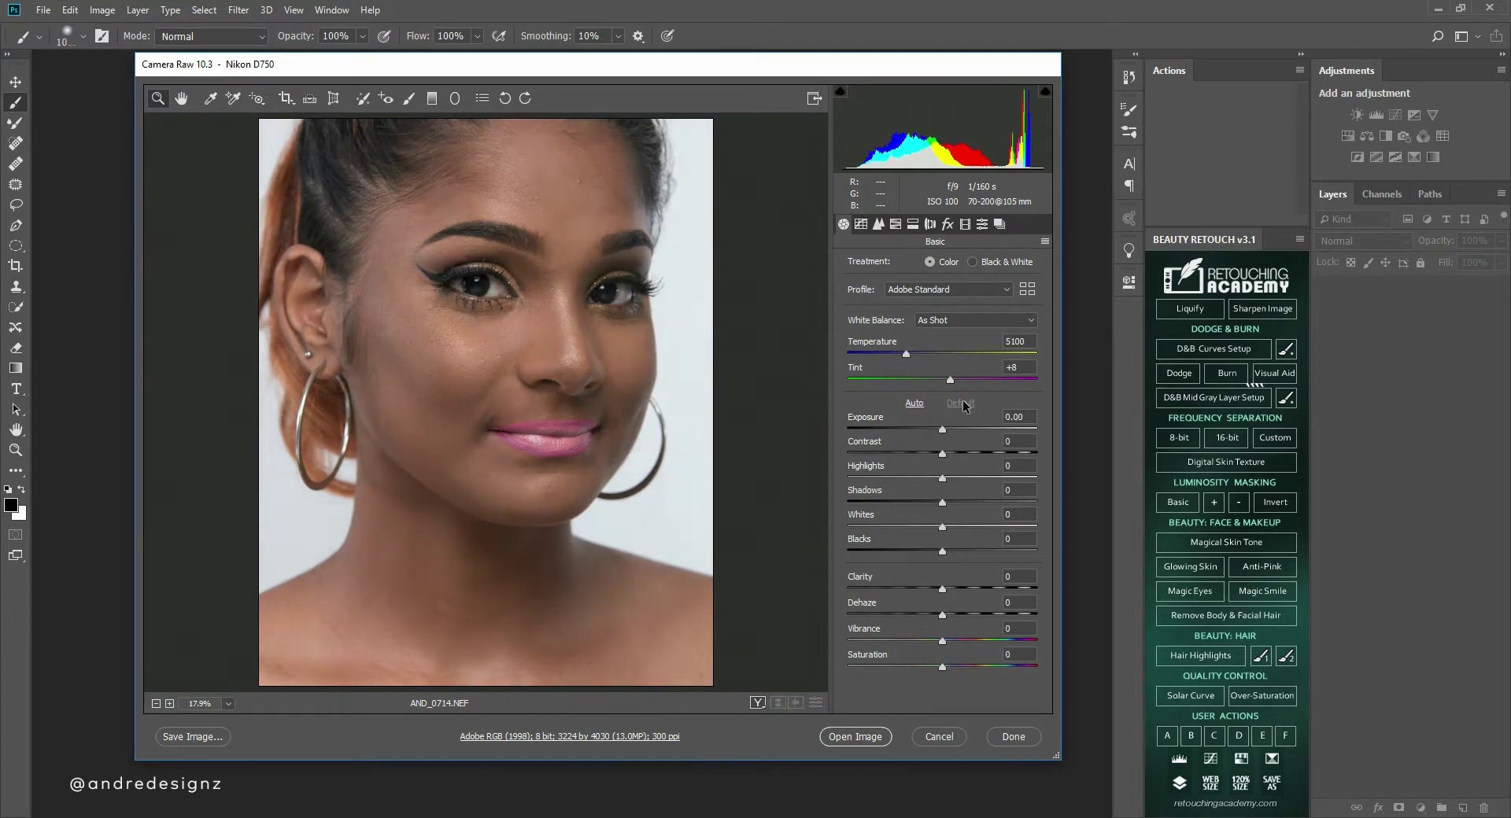
left_click(913, 403)
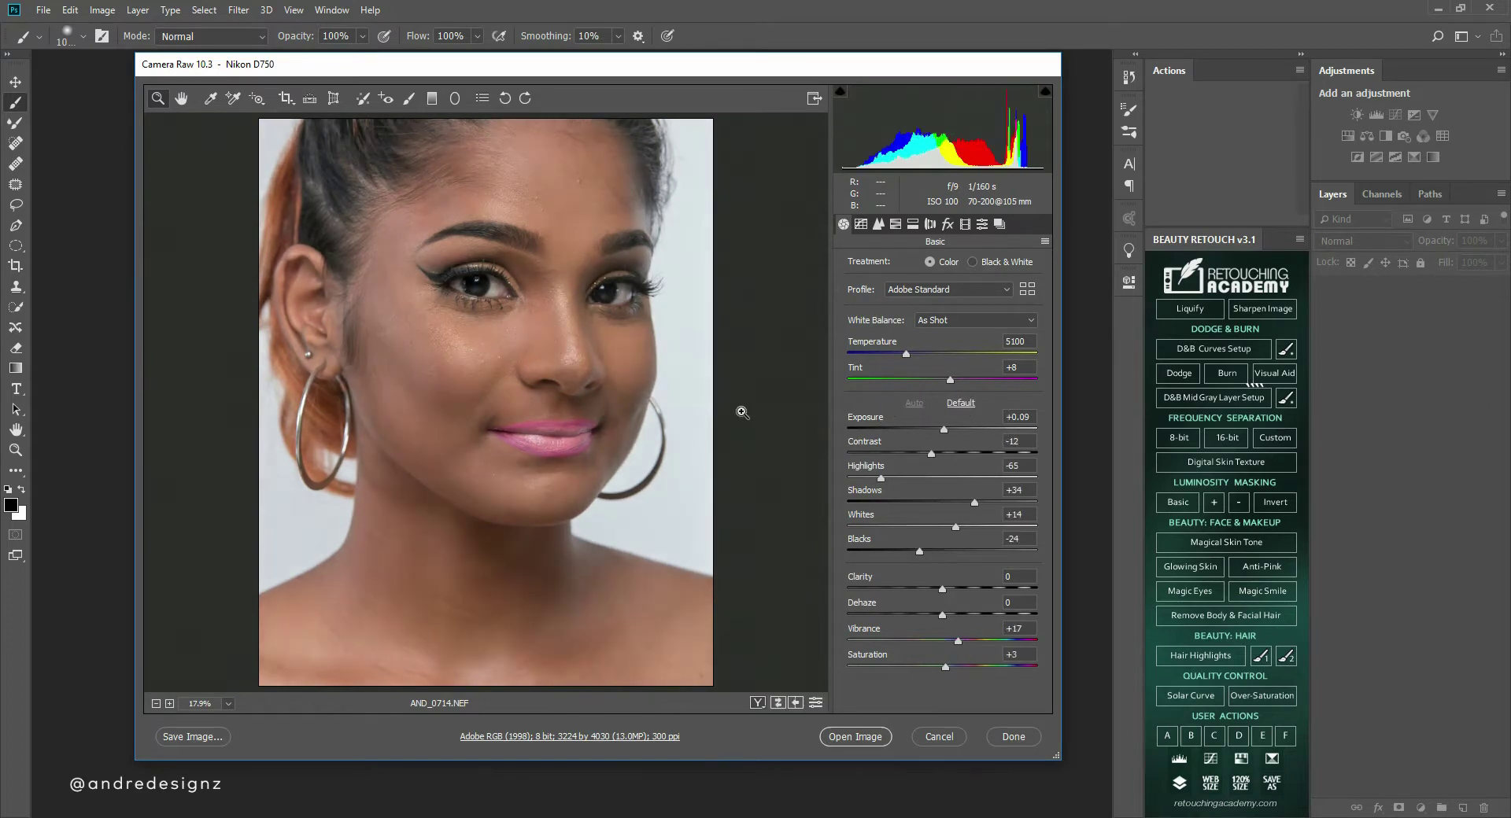
left_click(869, 743)
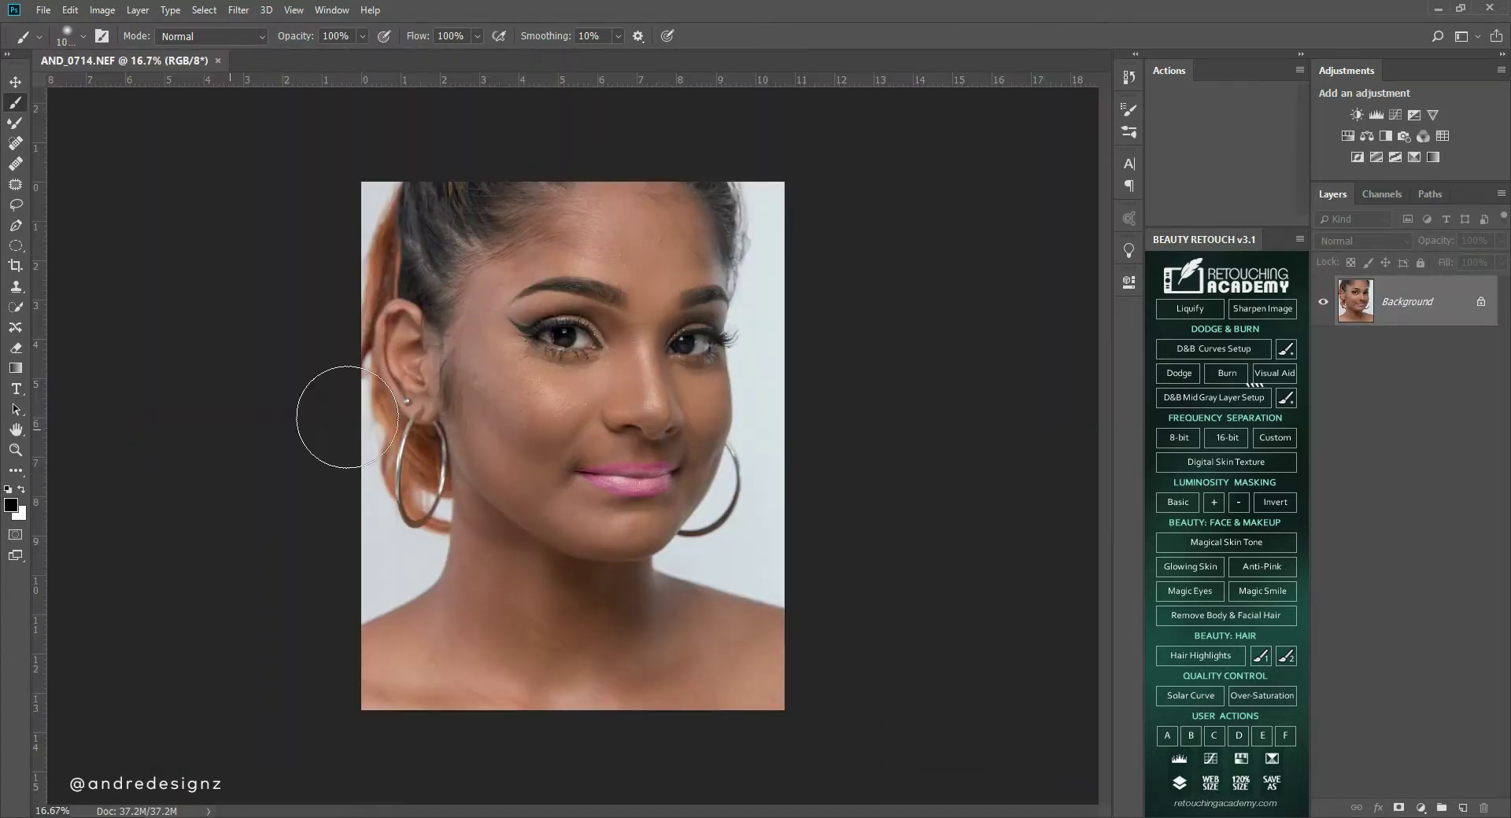
scroll(649, 315, "up", 2)
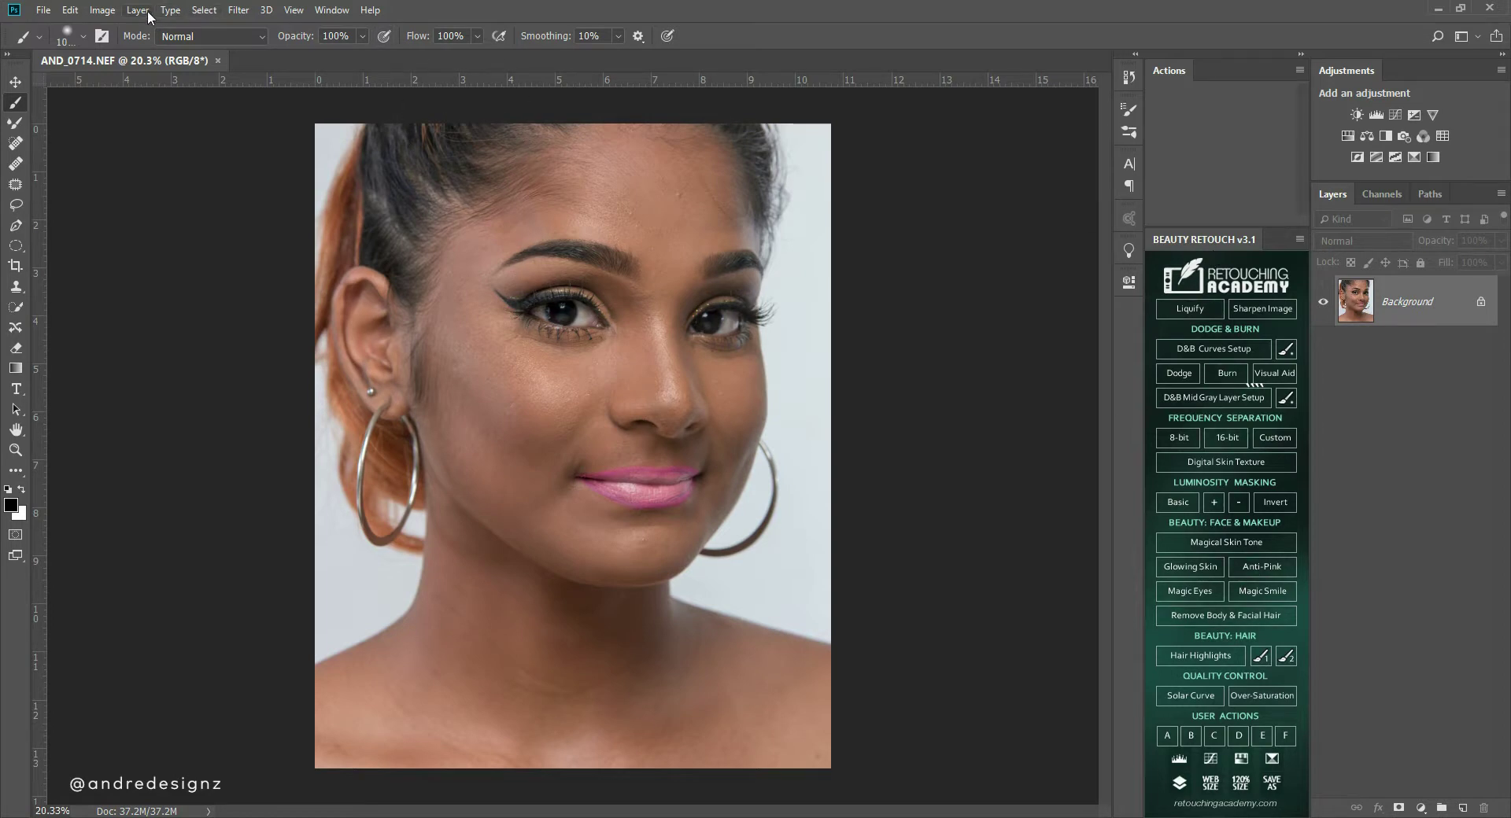
left_click(103, 9)
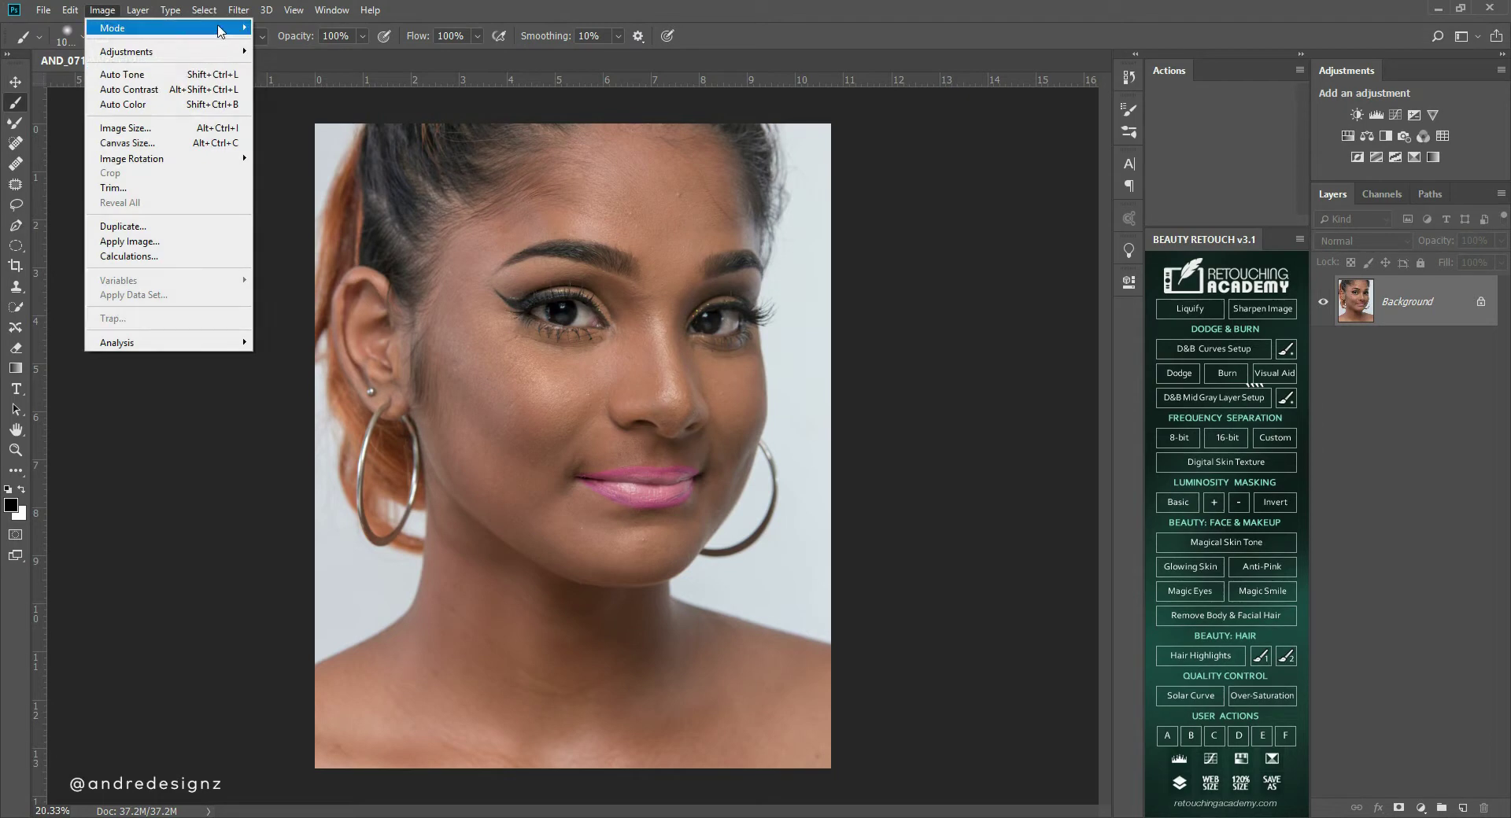
Convert to 16 bits/channel, build frequency-separation layers, then select Low Frequency with the Mixer Brush.
mouse_move(222, 30)
left_click(320, 171)
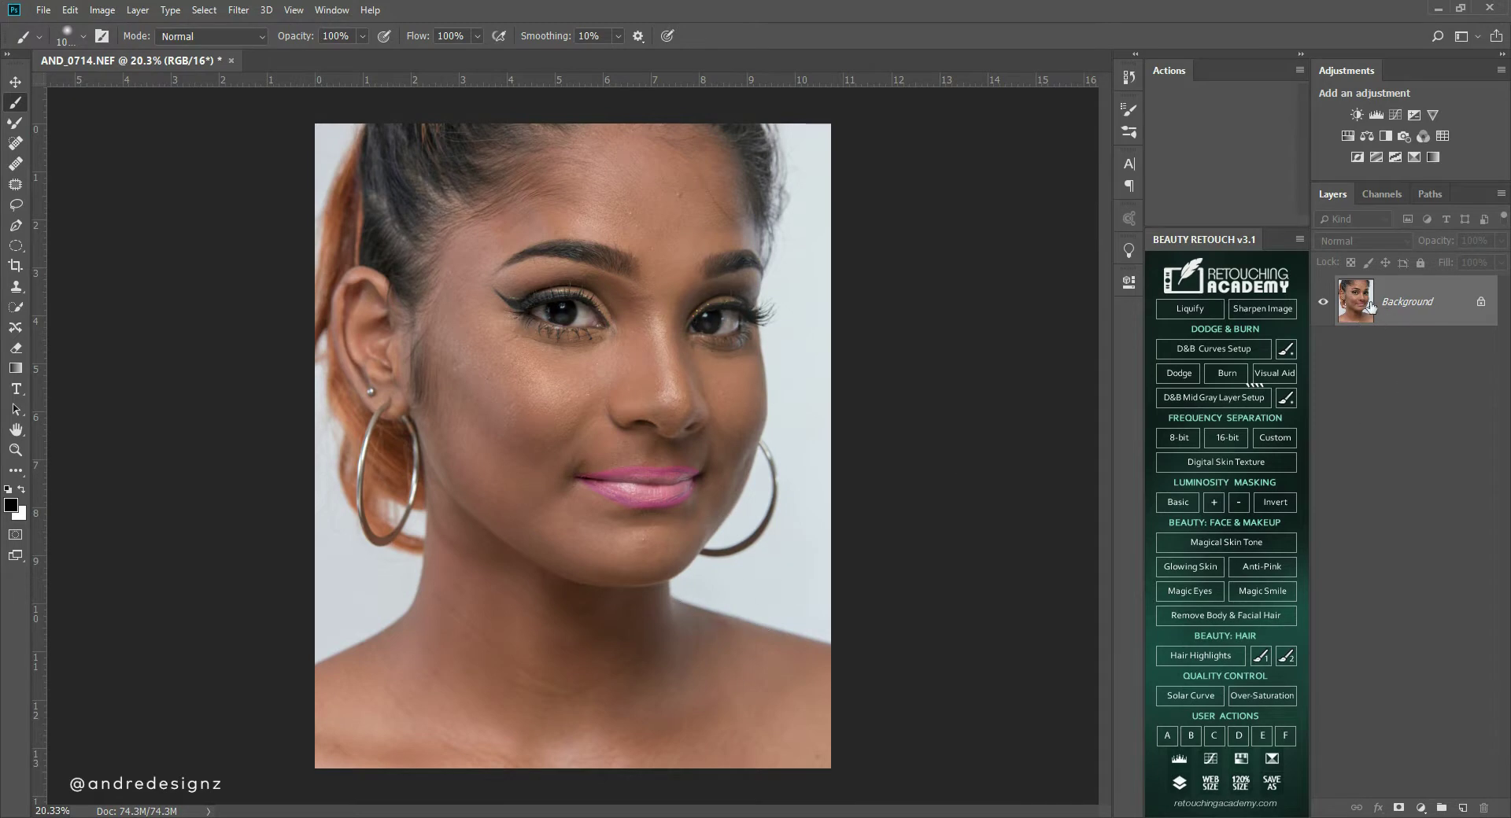
left_click(1237, 436)
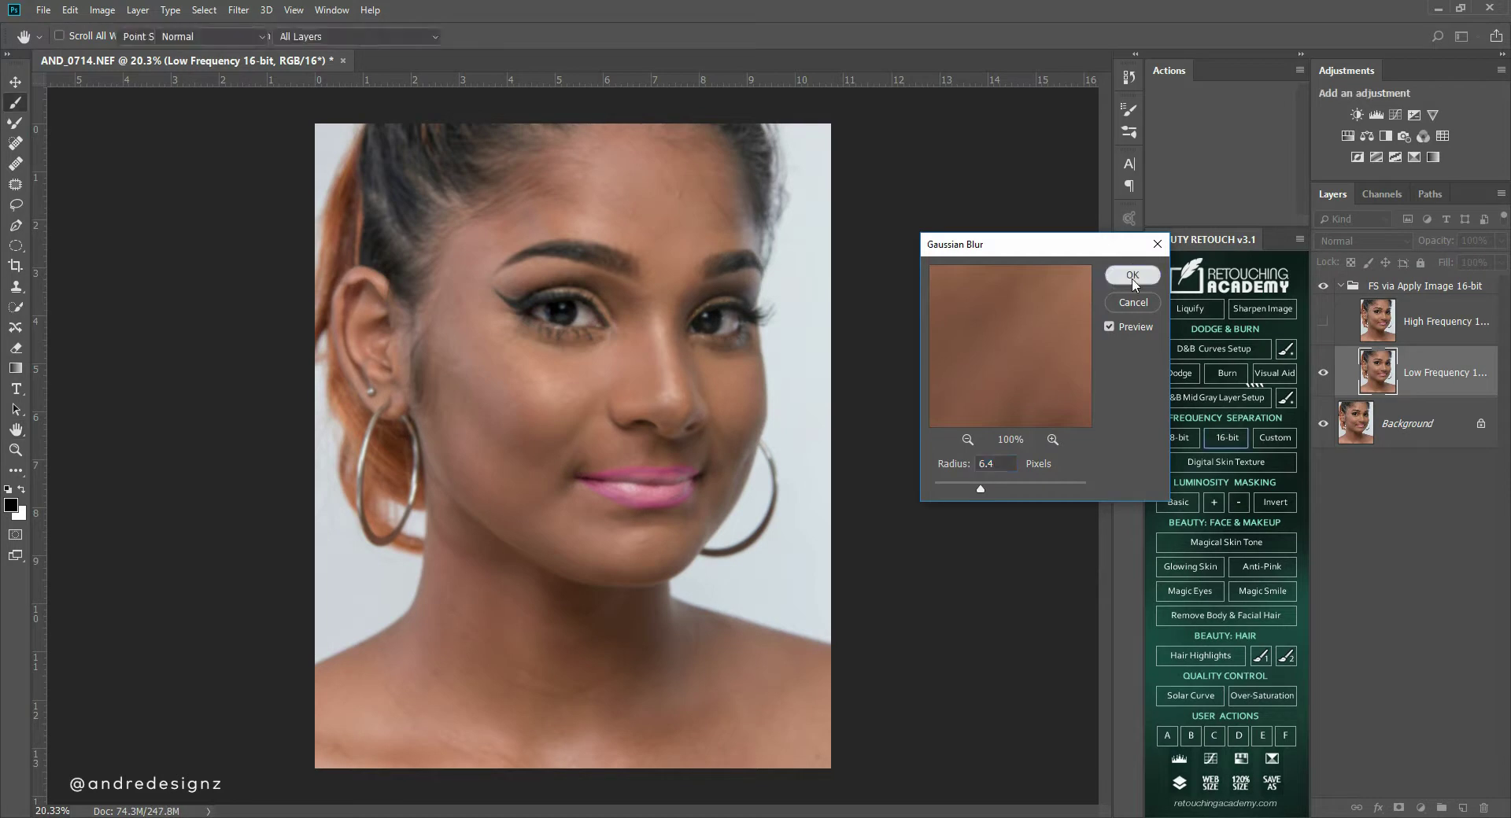
left_click(1133, 277)
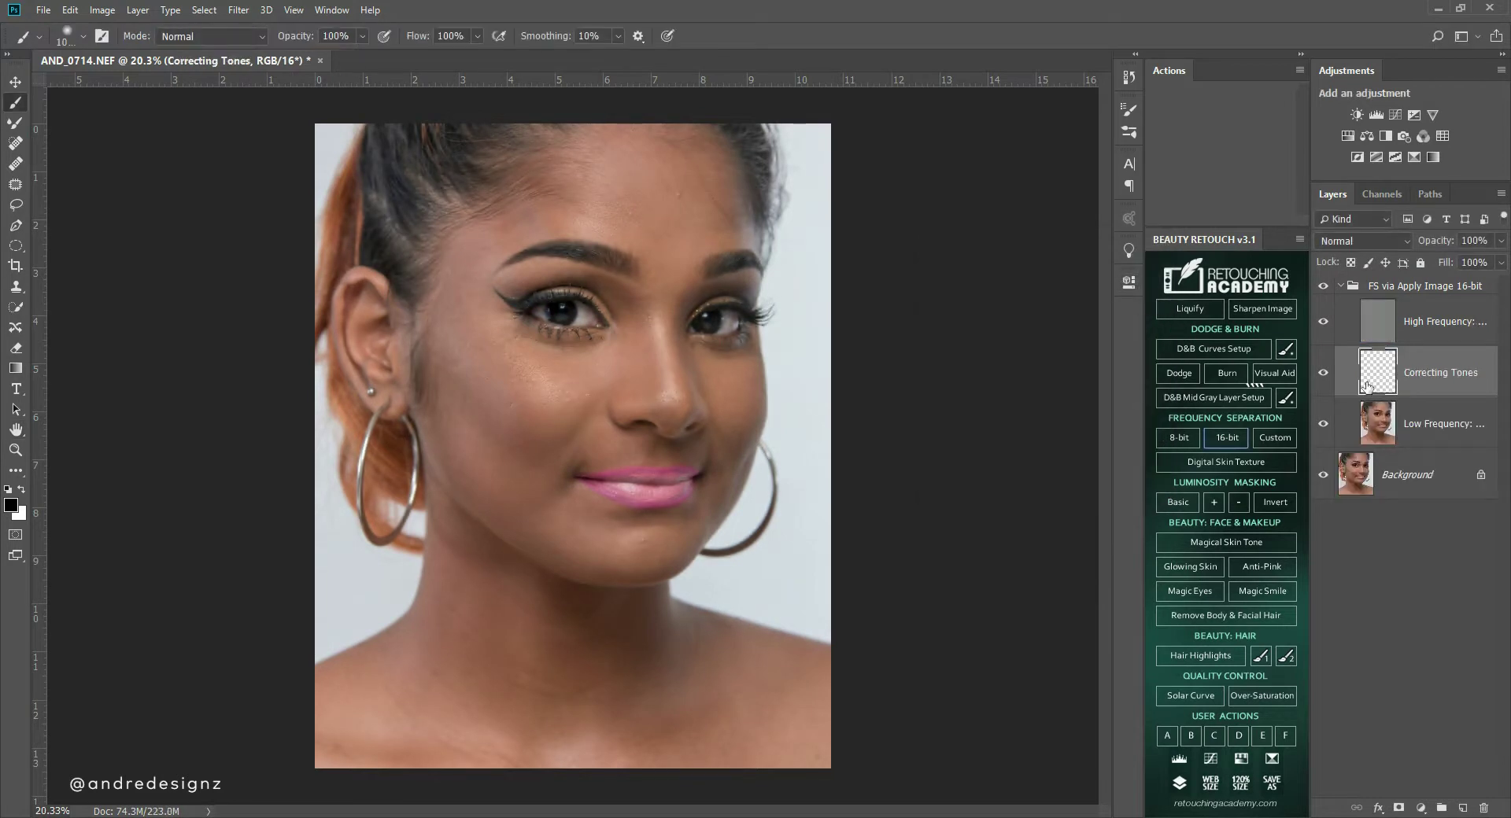
left_click(1377, 436)
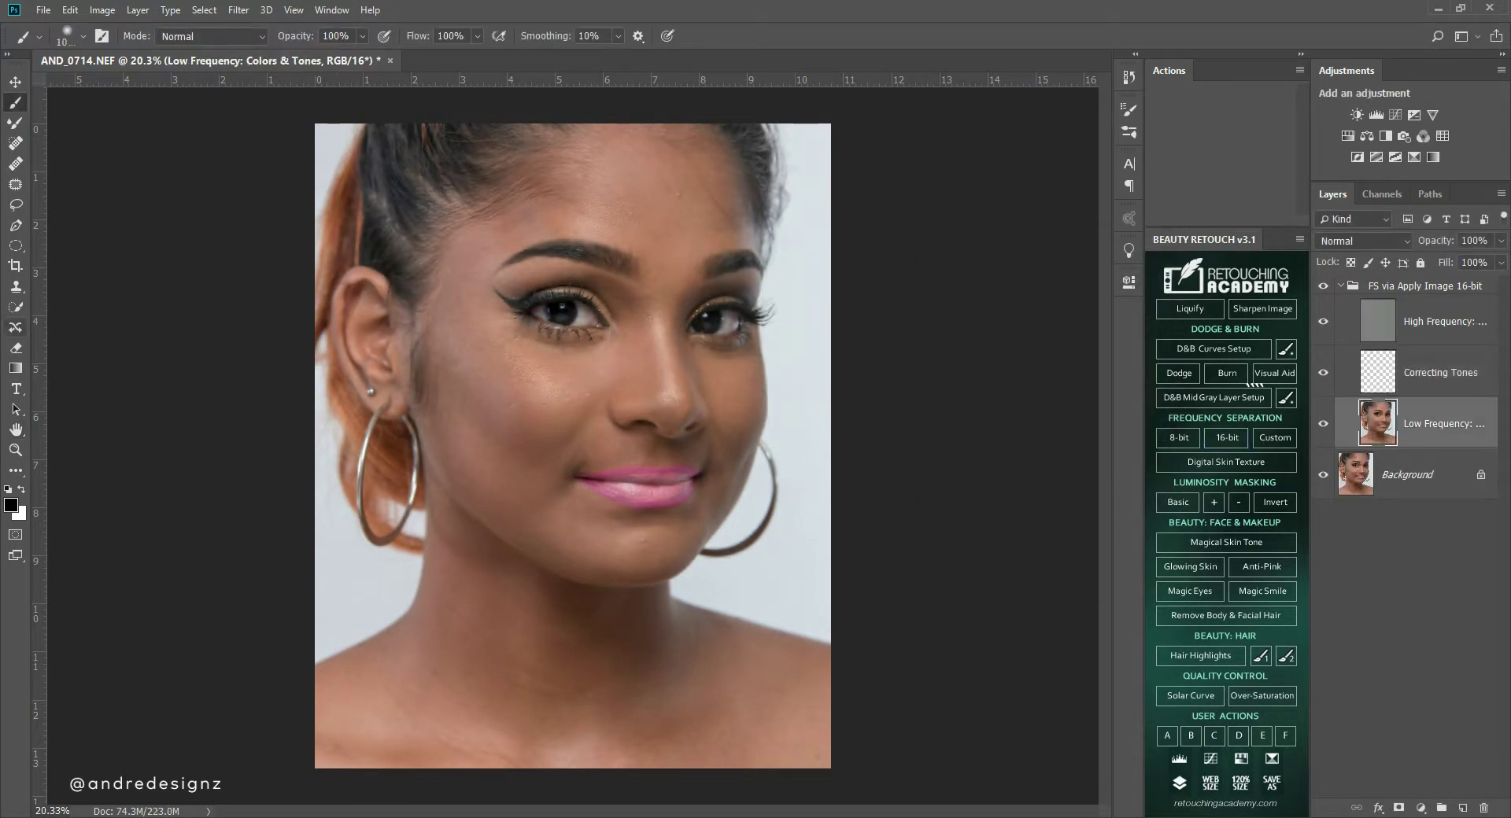
left_click(15, 124)
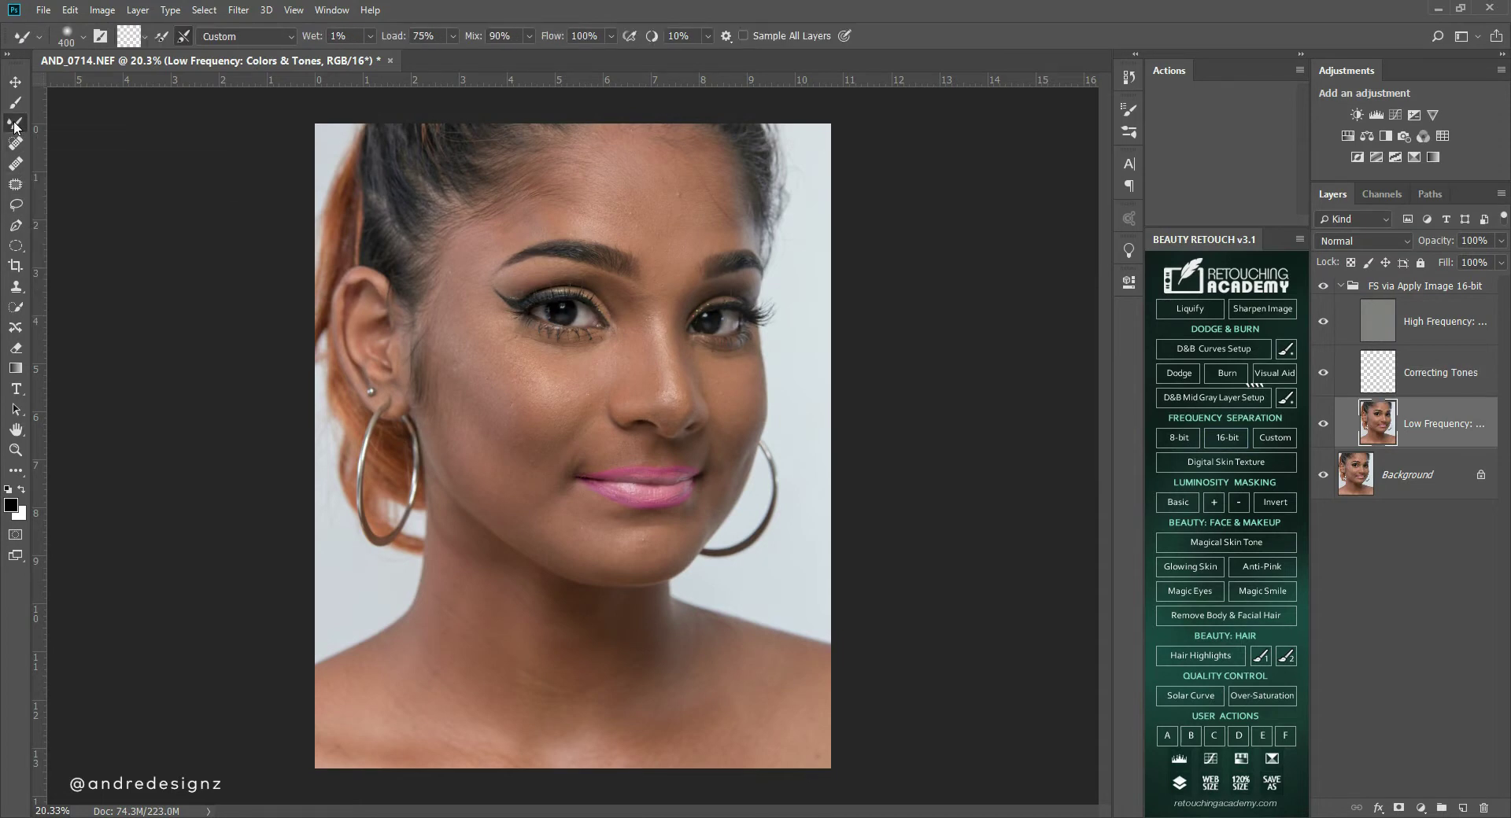
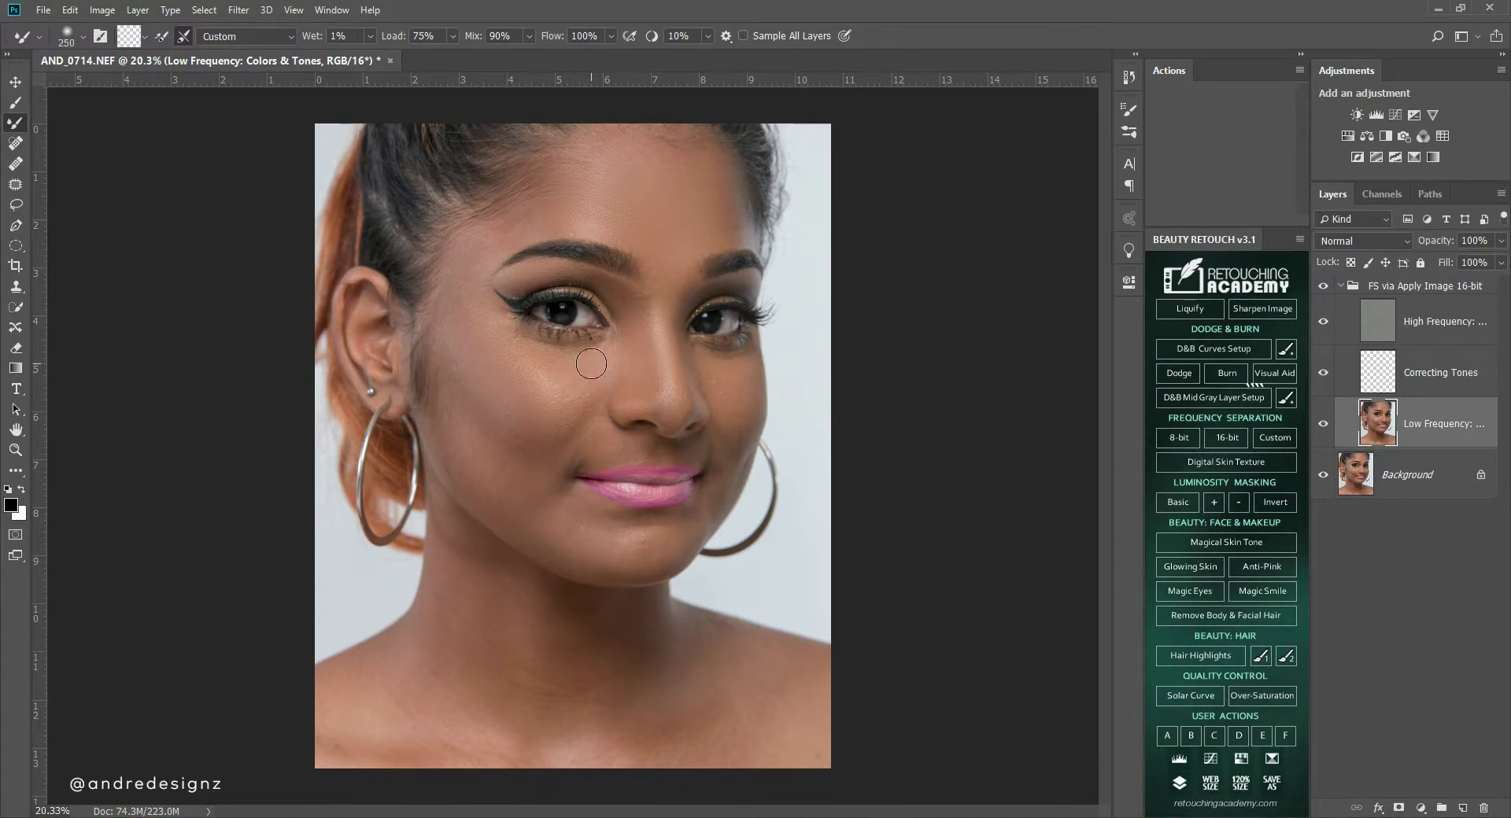
Blend the skin tones under the eye and along the jawline to the chin.
left_click_drag(601, 357, 587, 372)
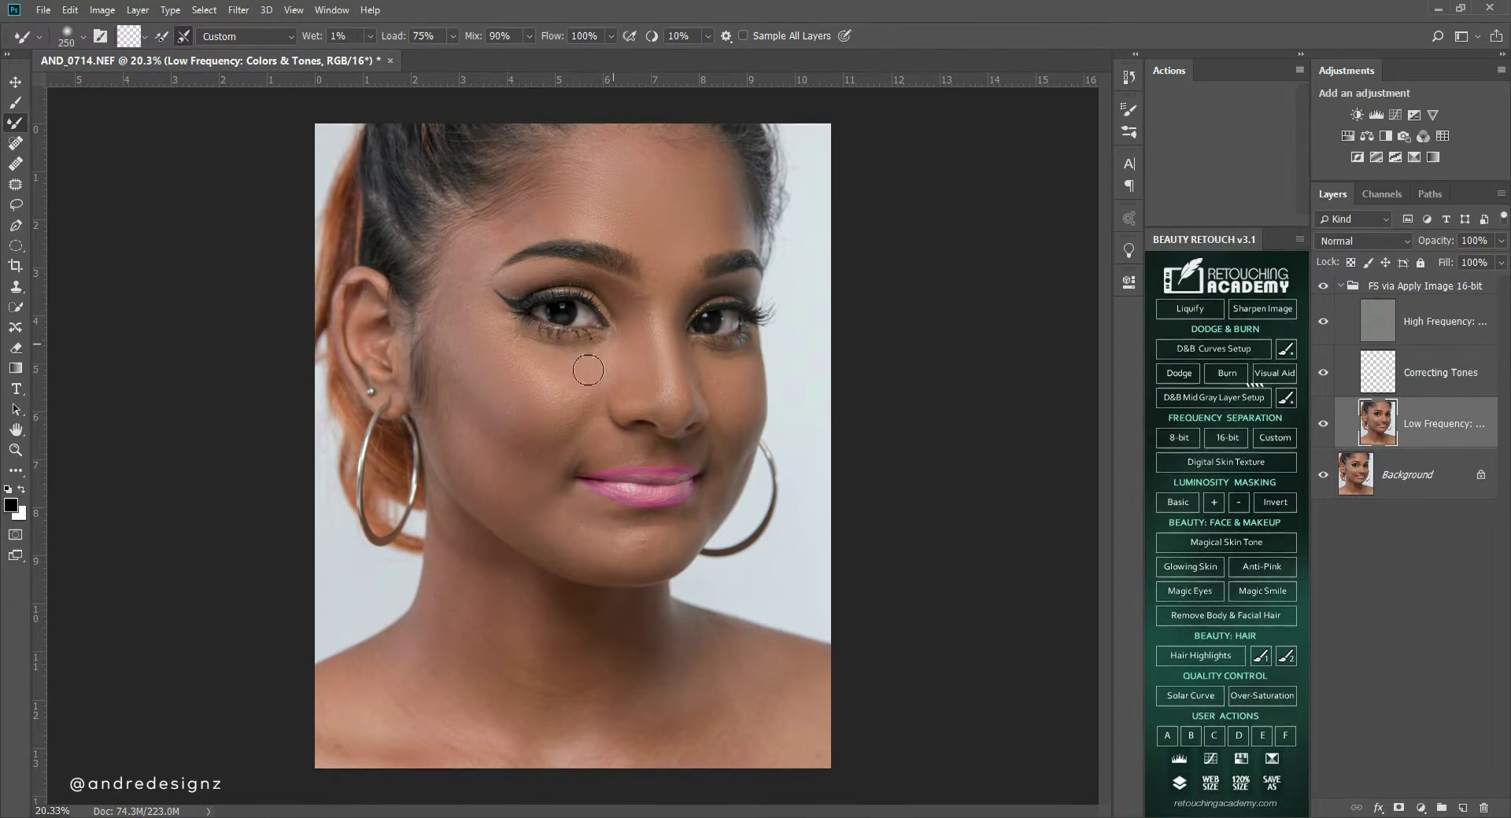
key("bracketright")
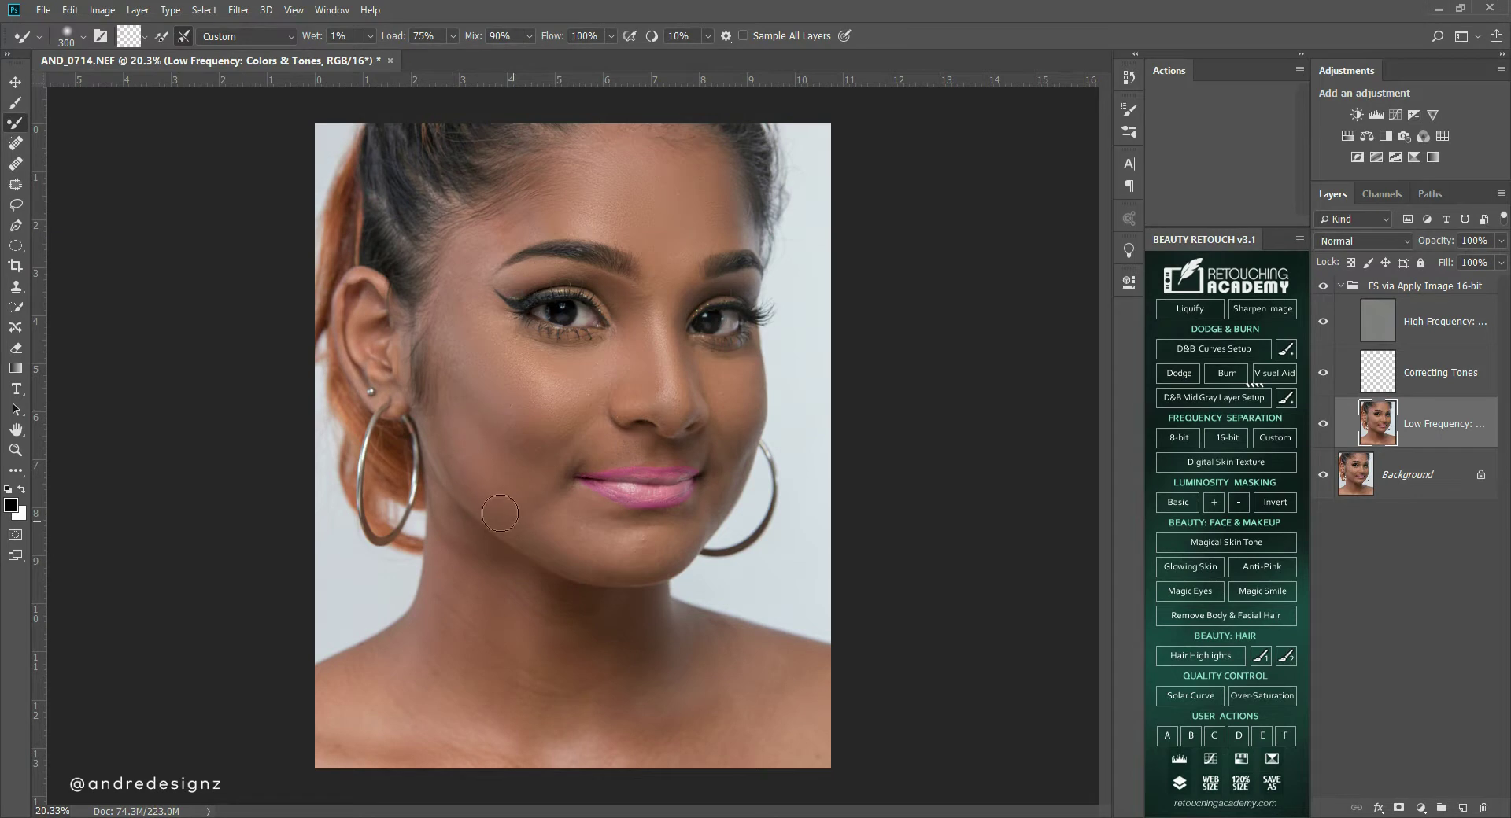
mouse_move(539, 515)
left_mouse_down()
mouse_move(571, 566)
mouse_move(573, 546)
mouse_move(618, 562)
mouse_move(550, 519)
mouse_move(605, 535)
mouse_move(567, 505)
mouse_move(622, 533)
mouse_move(603, 554)
mouse_move(525, 524)
left_mouse_up()
key("bracketleft")
key("bracketleft")
key("bracketright")
key("bracketright")
key("bracketleft")
key("bracketleft")
key("bracketleft")
Resize the brush for the neck and compare the retouch against the original photo.
scroll(351, 458, "down", 2)
scroll(438, 540, "up", 3)
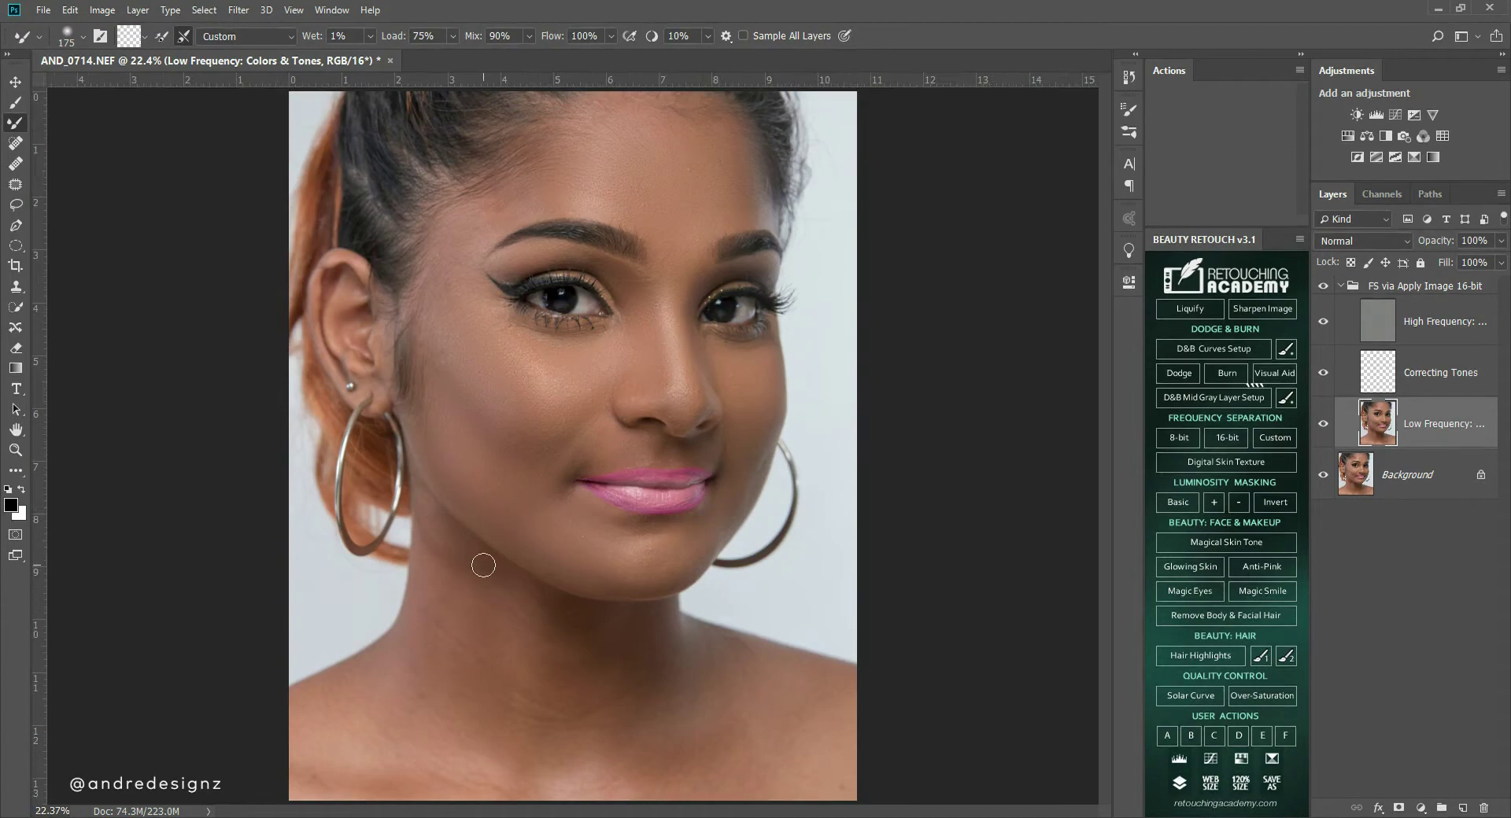
key("bracketright")
key("bracketright")
key("bracketright")
key("bracketright")
key("bracketright")
key("bracketright")
key("bracketright")
key("bracketright")
key("bracketright")
scroll(314, 787, "down", 1)
key("bracketleft")
key("bracketleft")
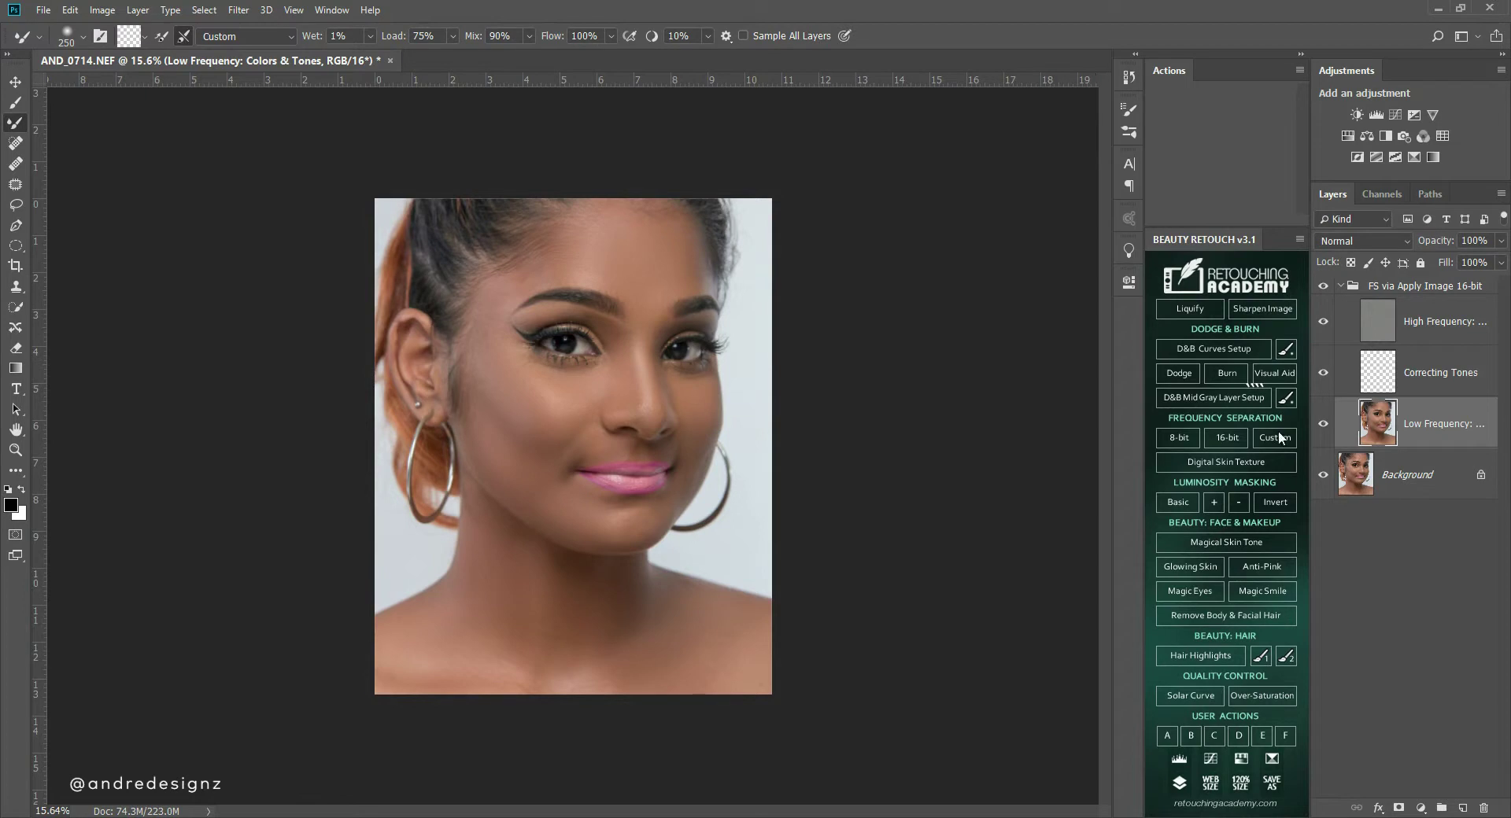
left_click(1323, 476, "alt")
left_click(1323, 477, "alt")
left_click(1323, 477, "alt")
scroll(683, 535, "up", 7)
Smooth chin highlight specks and blend the collarbone, chest and neck edge.
mouse_move(683, 539)
left_mouse_down()
mouse_move(629, 566)
mouse_move(610, 548)
mouse_move(640, 559)
left_mouse_up()
mouse_move(557, 687)
left_mouse_down()
mouse_move(556, 405)
mouse_move(470, 388)
mouse_move(452, 359)
left_mouse_up()
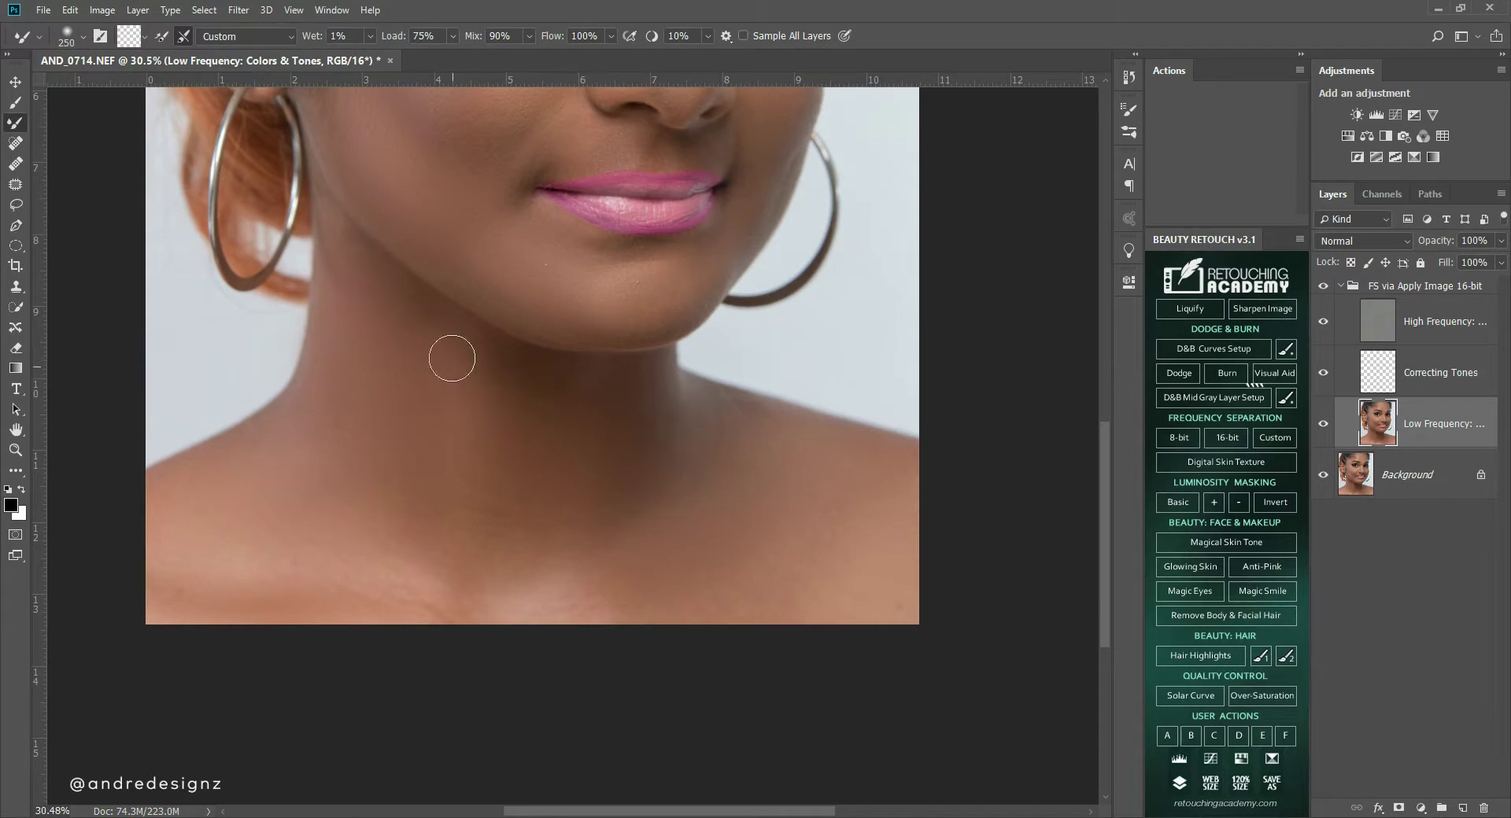
mouse_move(363, 575)
left_mouse_down()
mouse_move(244, 573)
mouse_move(175, 586)
left_mouse_up()
mouse_move(656, 597)
left_mouse_down()
mouse_move(583, 610)
mouse_move(779, 560)
mouse_move(727, 615)
mouse_move(855, 600)
mouse_move(890, 620)
mouse_move(892, 548)
left_mouse_up()
left_click_drag(728, 448, 771, 568)
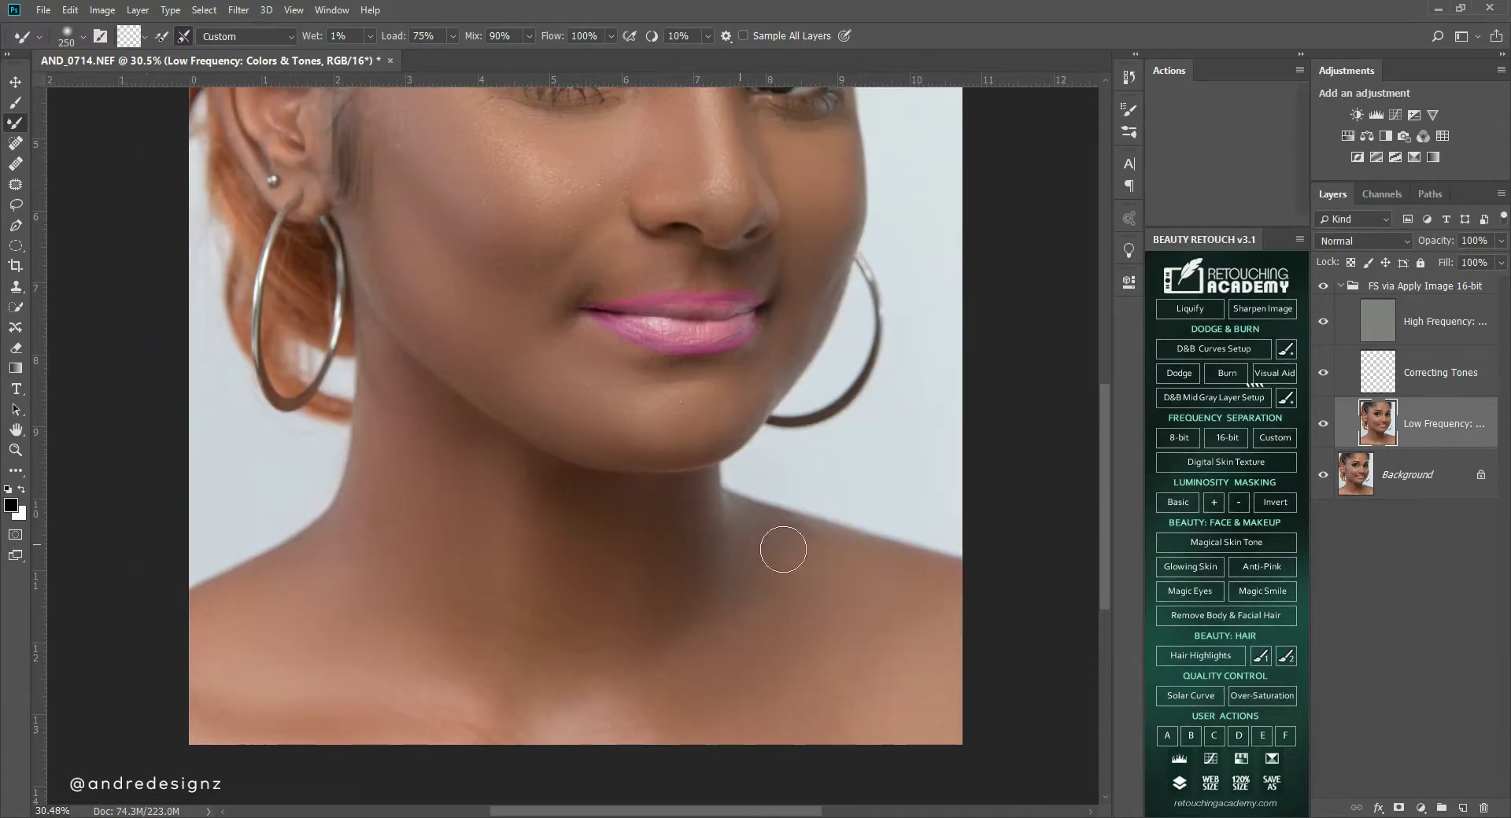
left_click_drag(652, 564, 687, 651)
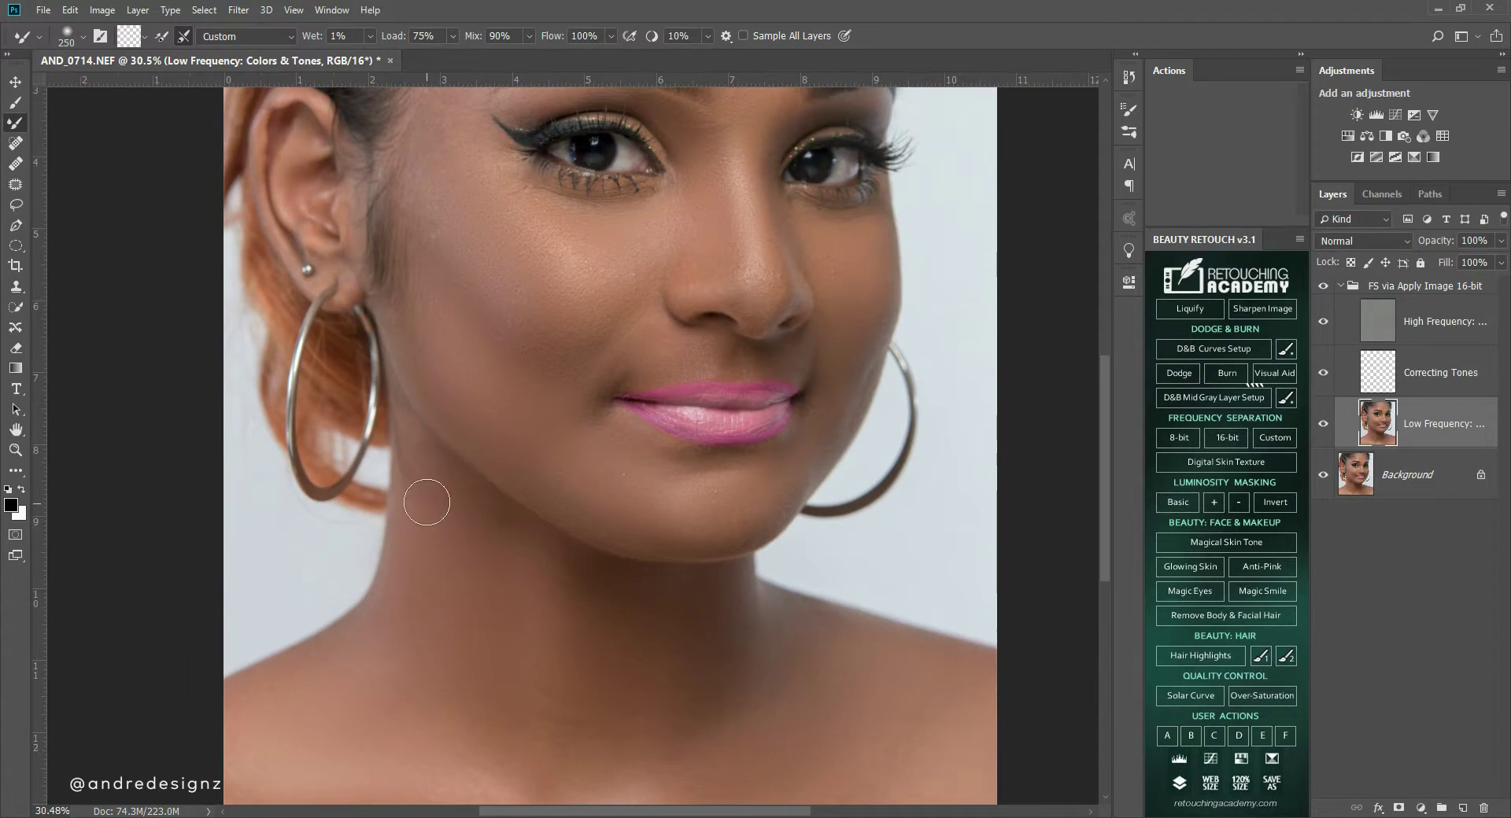
key("bracketleft")
key("bracketleft")
key("bracketleft")
left_click_drag(407, 491, 413, 497)
scroll(810, 412, "down", 5)
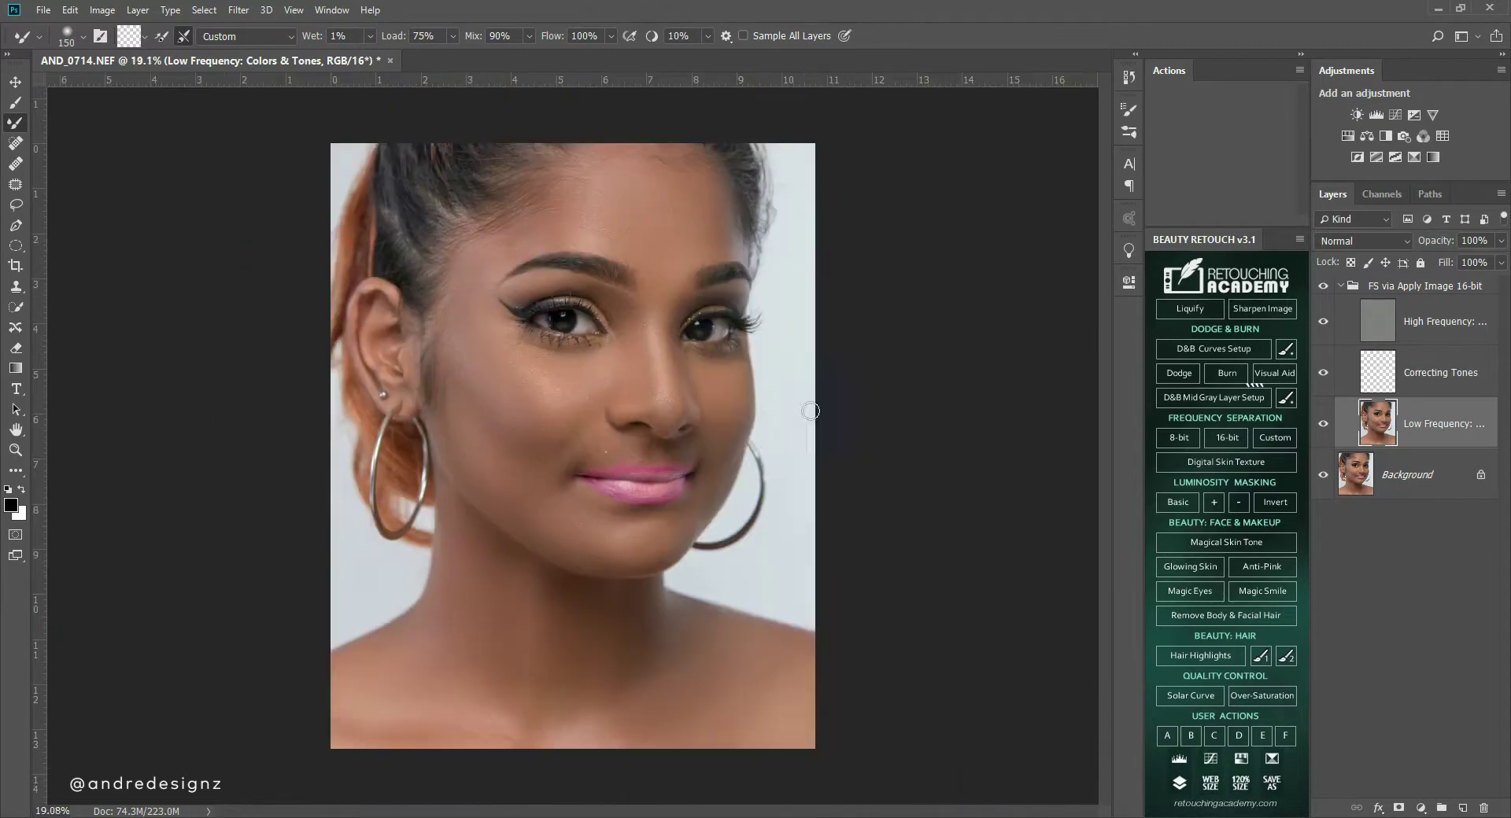
scroll(603, 468, "up", 4)
scroll(605, 467, "up", 5)
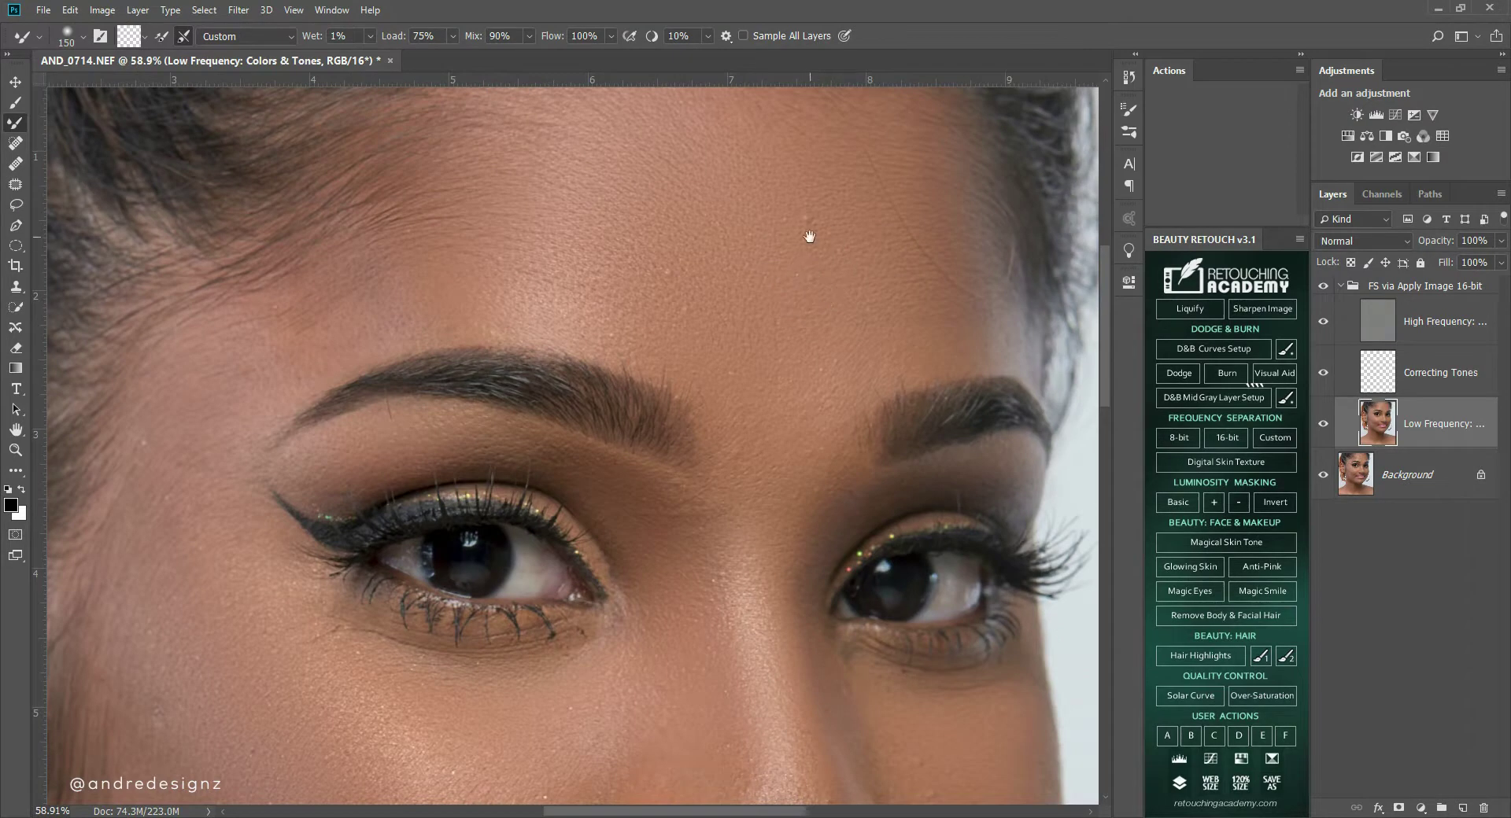
Switch to the Clone Stamp tool and target the High Frequency: Texture layer.
left_click_drag(810, 229, 675, 336)
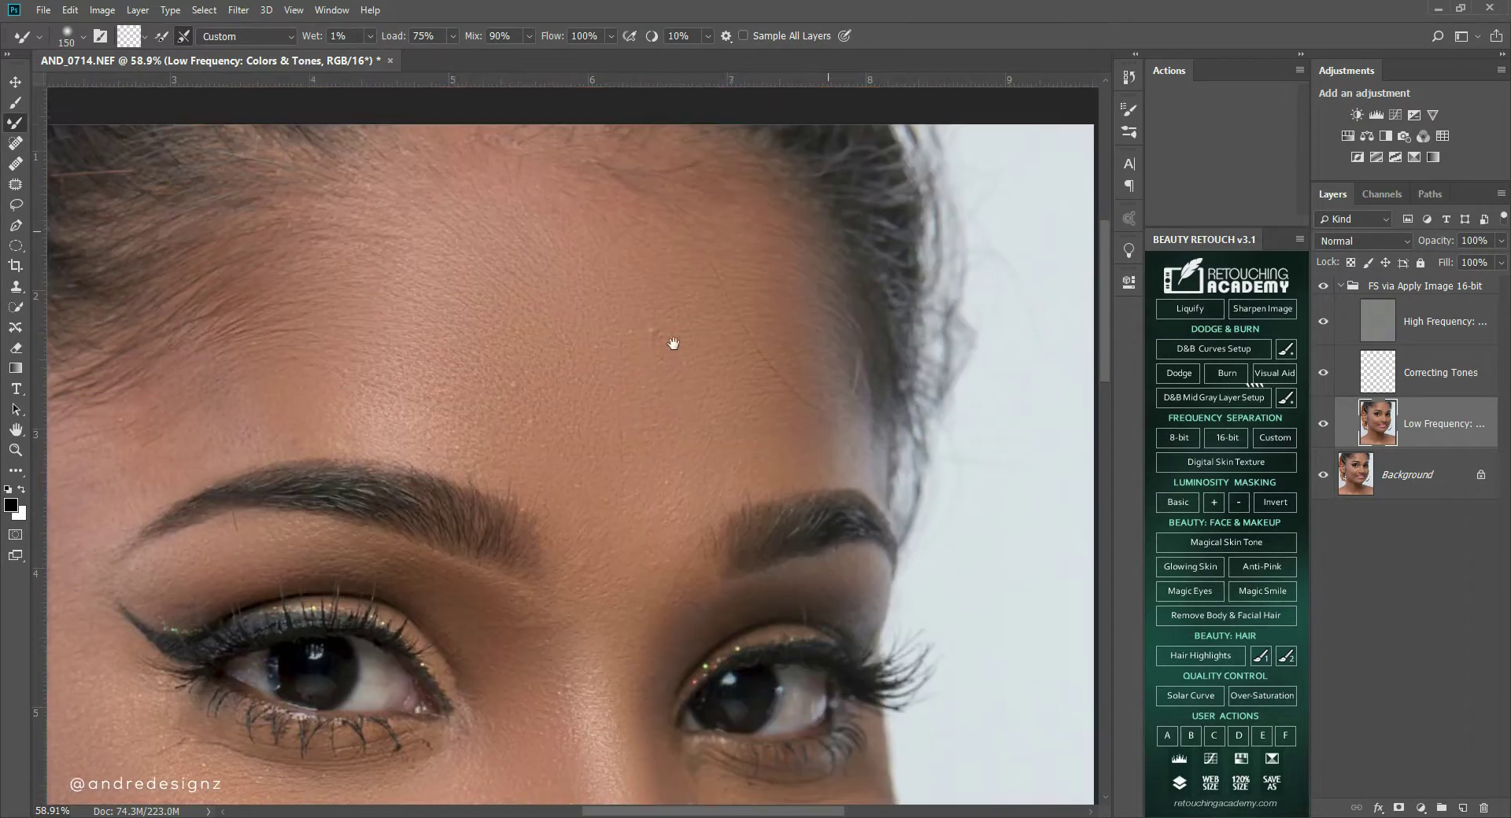
left_click(17, 289)
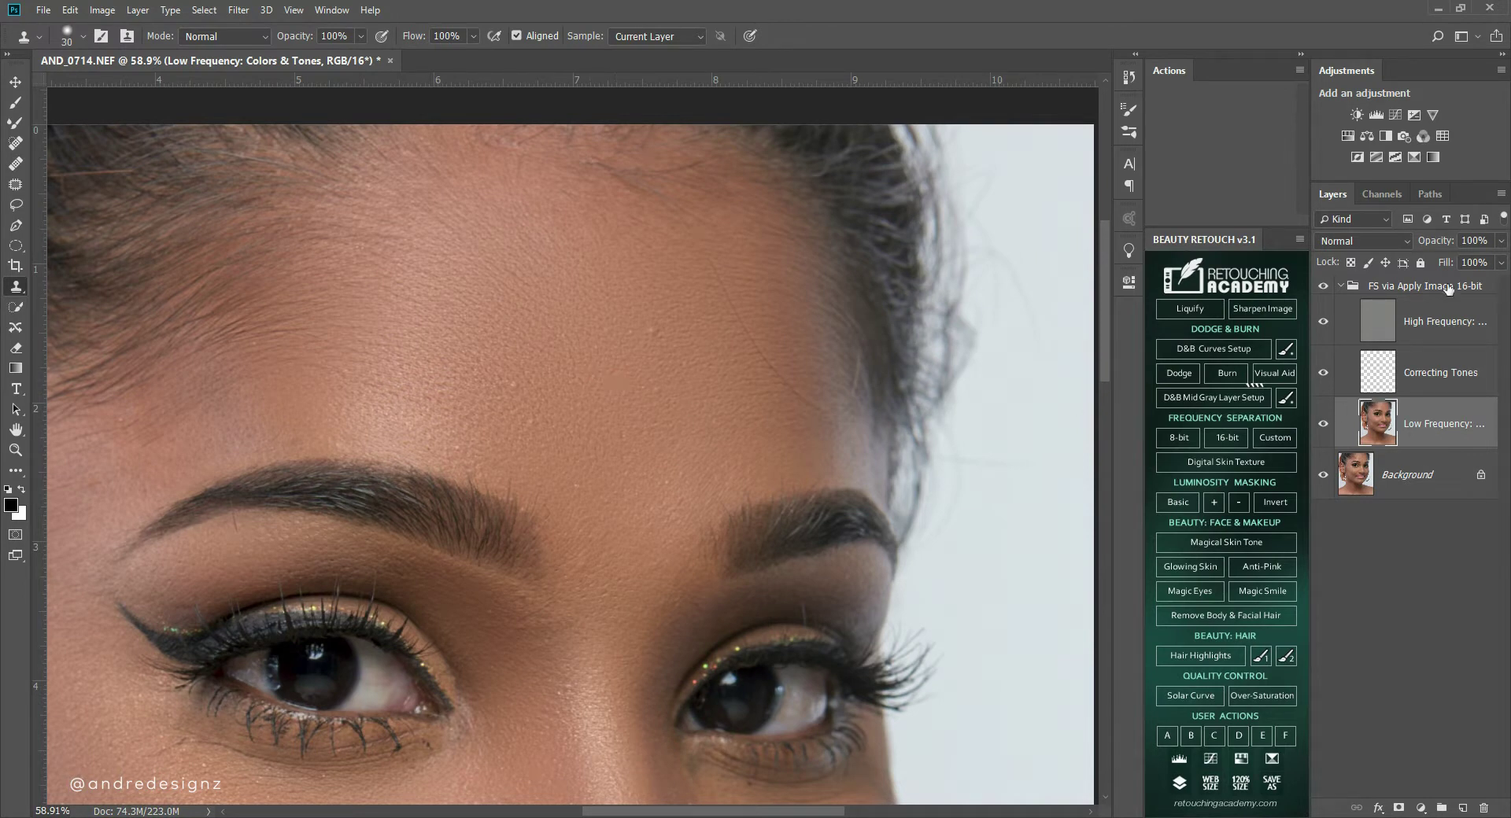
left_click(1380, 329)
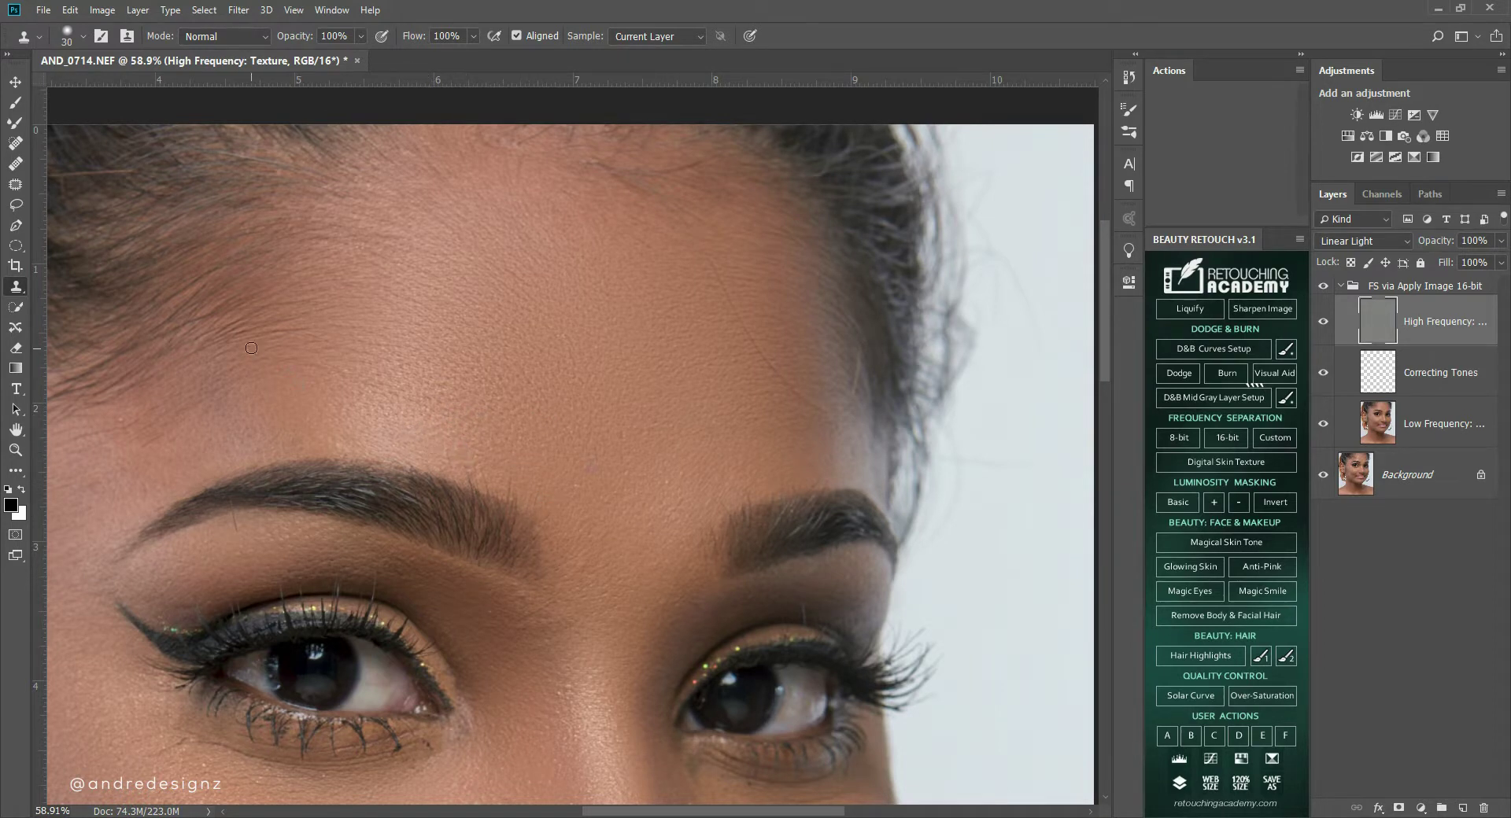
Sample clean skin and clone out the stray hair on the forehead.
scroll(504, 313, "down", 7)
scroll(633, 338, "up", 12)
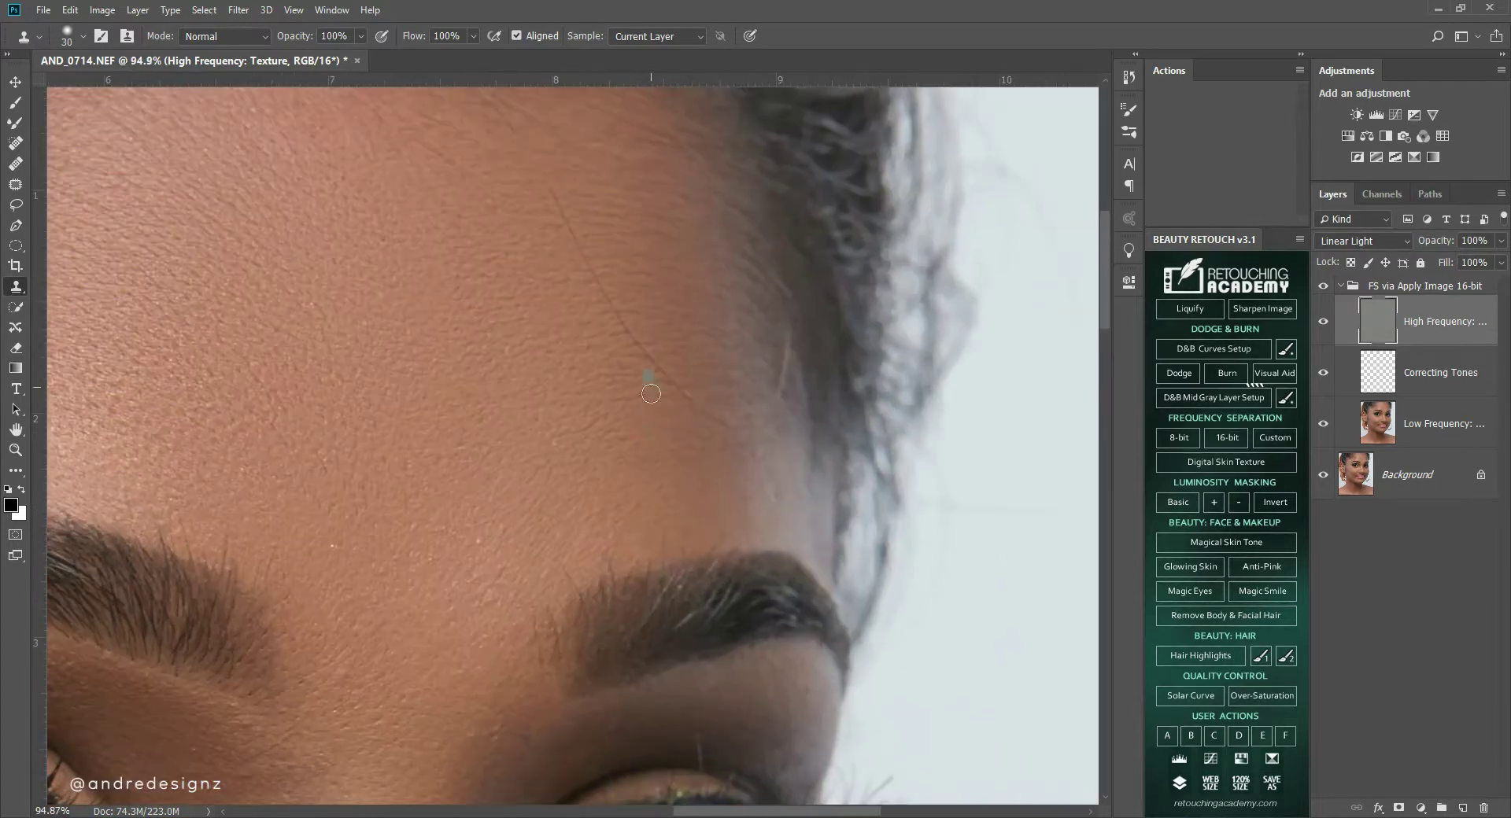
left_click(734, 440, "alt")
mouse_move(721, 417)
left_mouse_down()
mouse_move(639, 358)
mouse_move(585, 279)
left_mouse_up()
left_click_drag(620, 330, 598, 285)
mouse_move(573, 398)
left_mouse_down()
mouse_move(590, 522)
mouse_move(661, 683)
left_mouse_up()
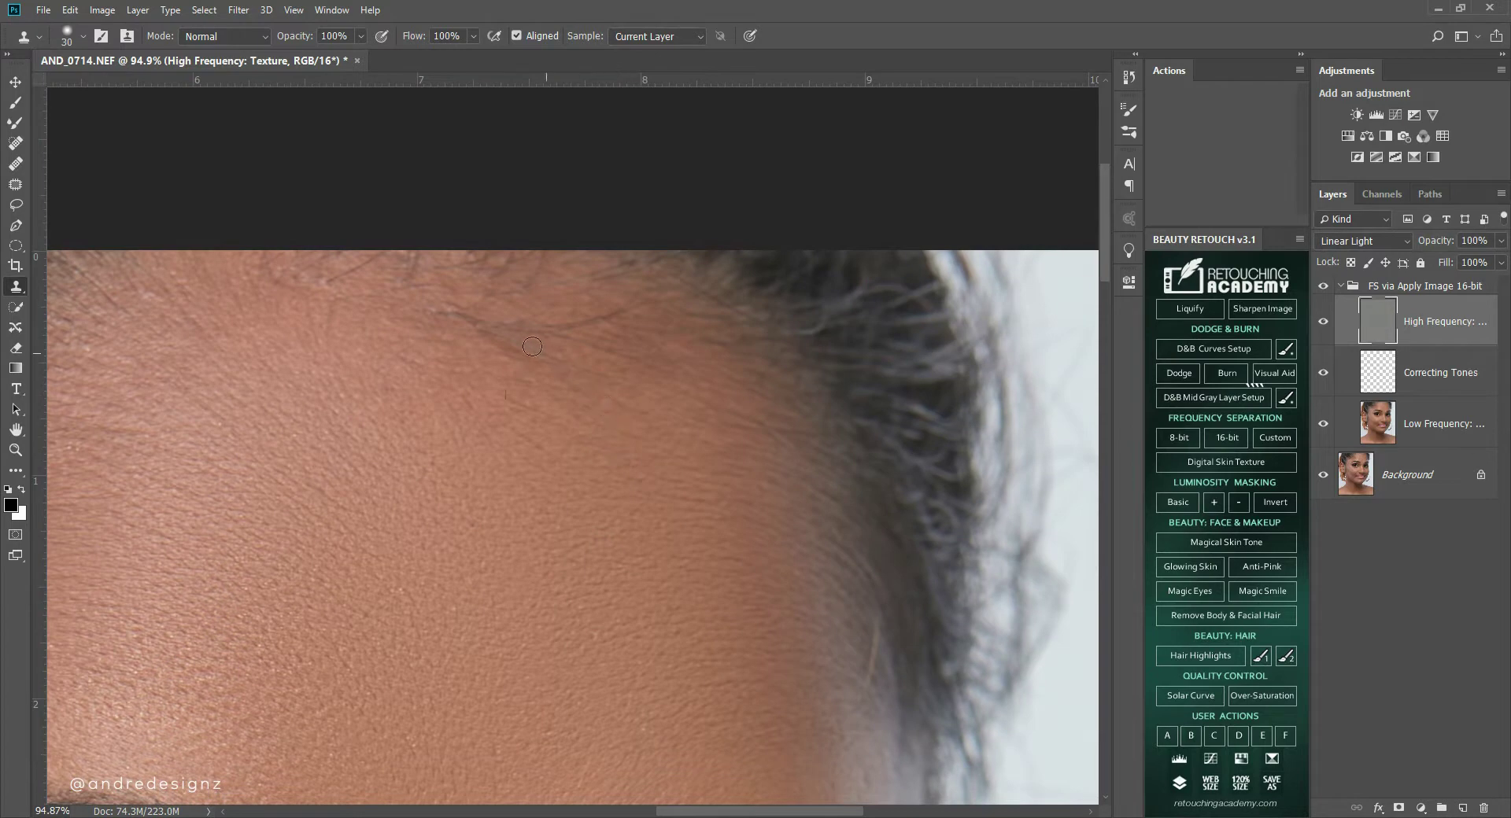
scroll(464, 419, "down", 8)
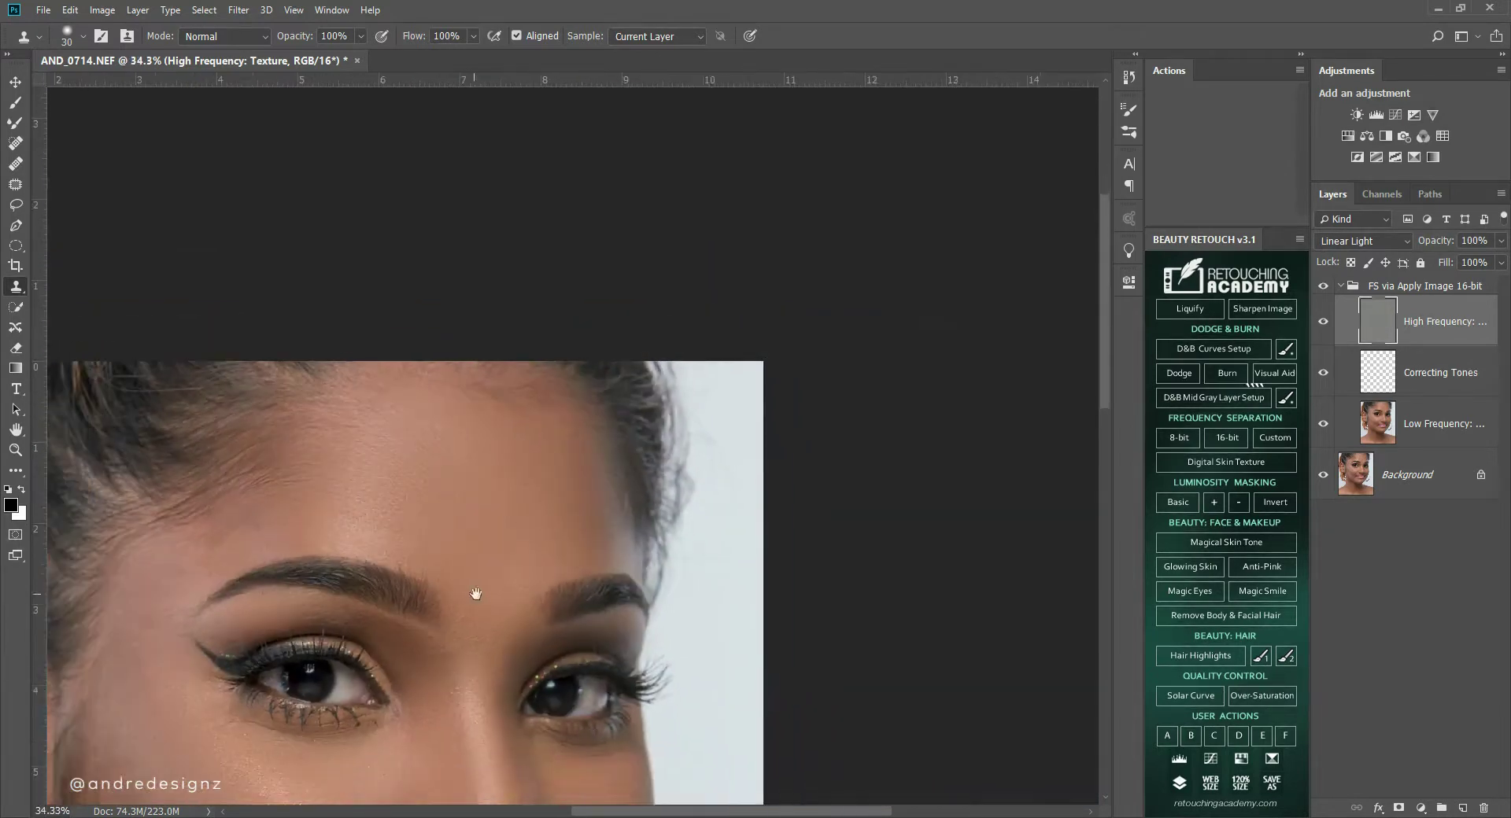
left_click_drag(472, 596, 529, 357)
scroll(493, 481, "up", 3)
scroll(493, 480, "up", 1)
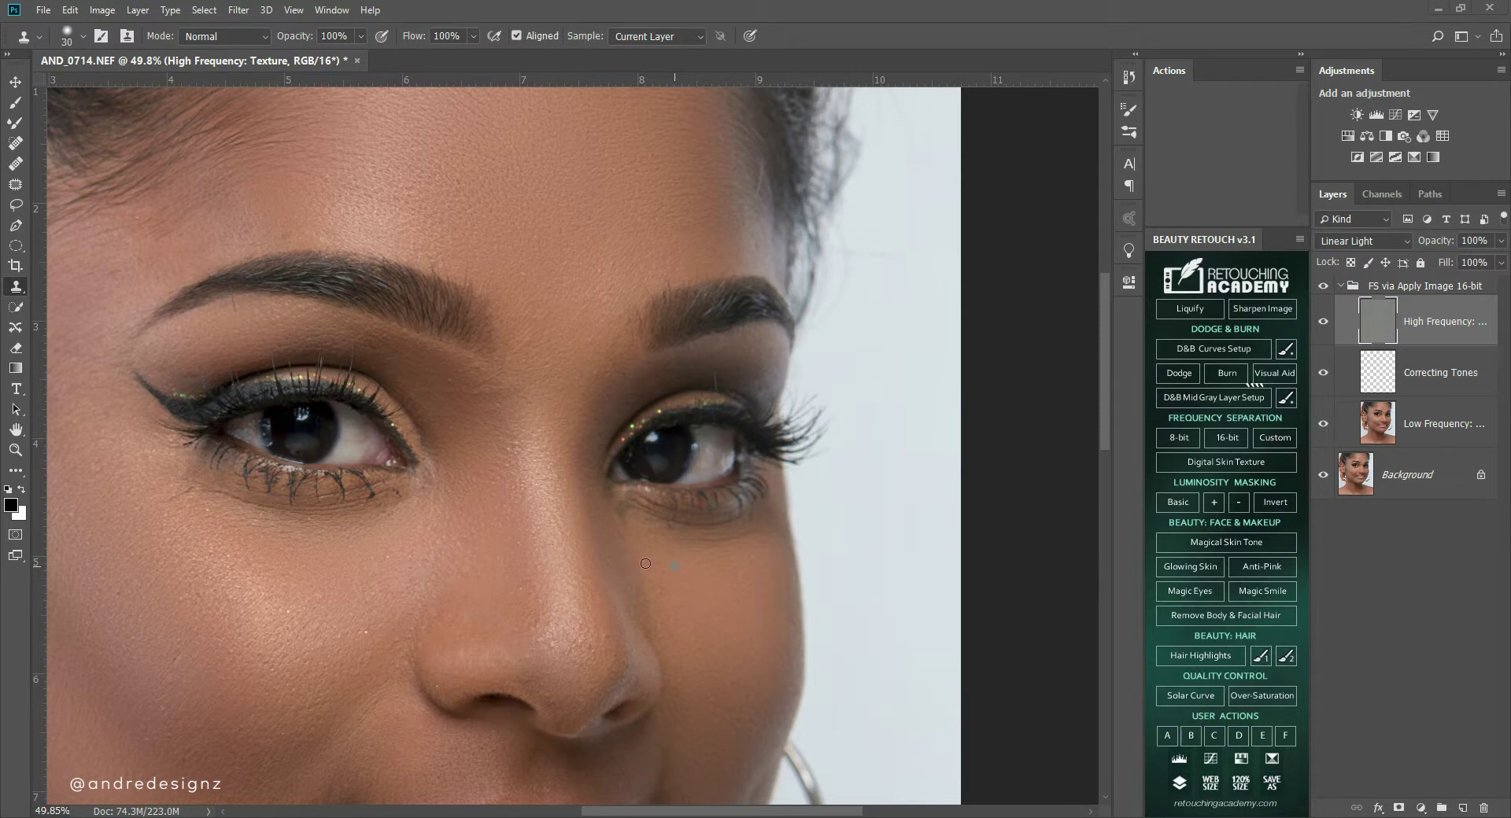
With a larger brush, clone away the creases under the right-hand eye using cheek skin.
key("bracketright")
key("bracketright")
key("bracketright")
left_click(669, 565, "alt")
left_click_drag(644, 518, 624, 509)
left_click(692, 567, "alt")
mouse_move(717, 541)
left_mouse_down()
mouse_move(673, 541)
mouse_move(737, 536)
mouse_move(675, 533)
left_mouse_up()
left_click(726, 557, "alt")
left_click(731, 568, "alt")
With a smaller brush, clone away the small spot on the nose.
left_click_drag(487, 576, 343, 521)
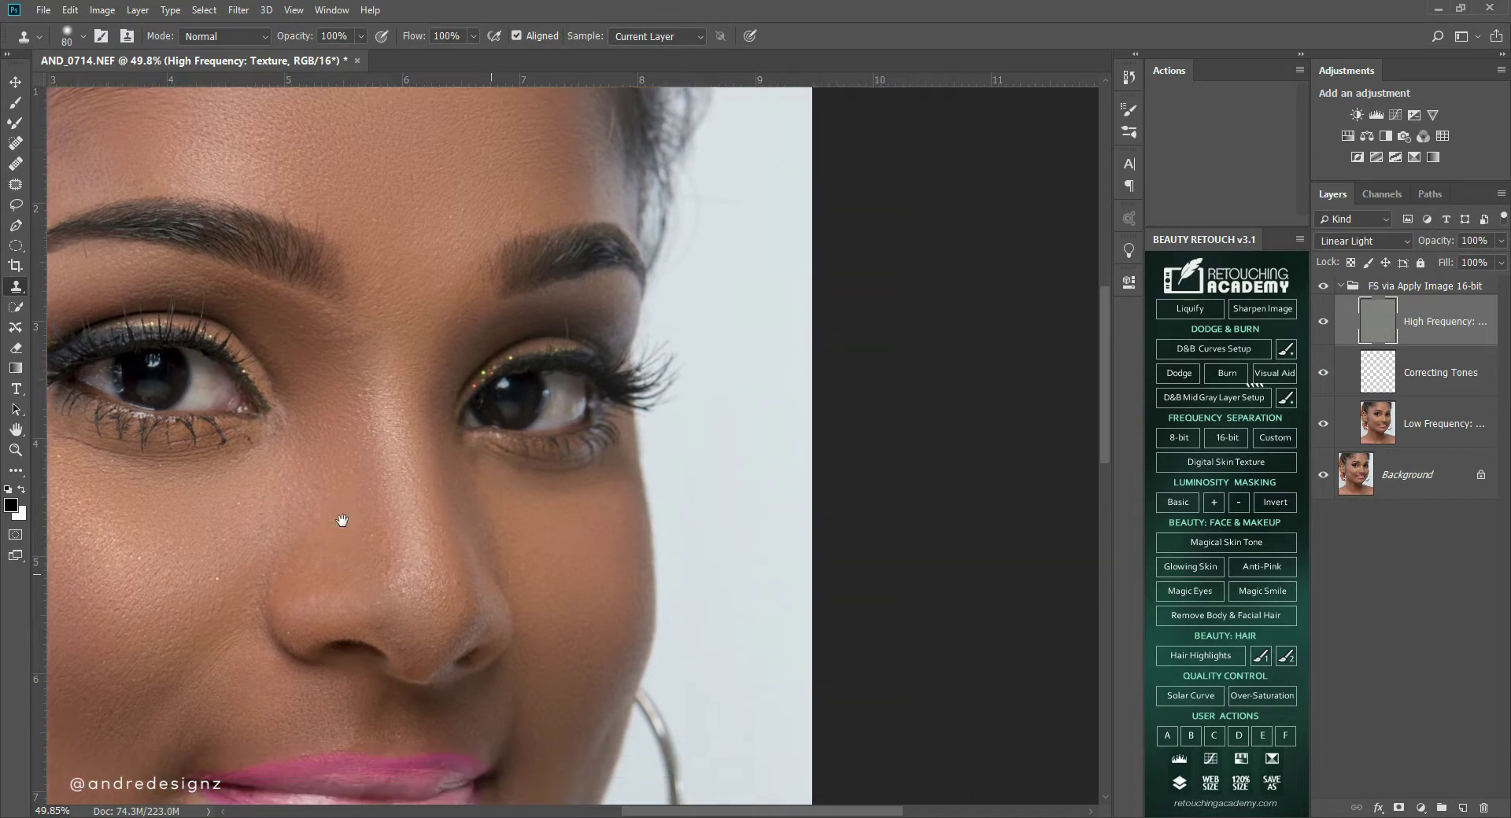
left_click(594, 515)
left_click_drag(508, 523, 682, 414)
mouse_move(451, 434)
left_mouse_down()
mouse_move(668, 523)
mouse_move(651, 487)
left_mouse_up()
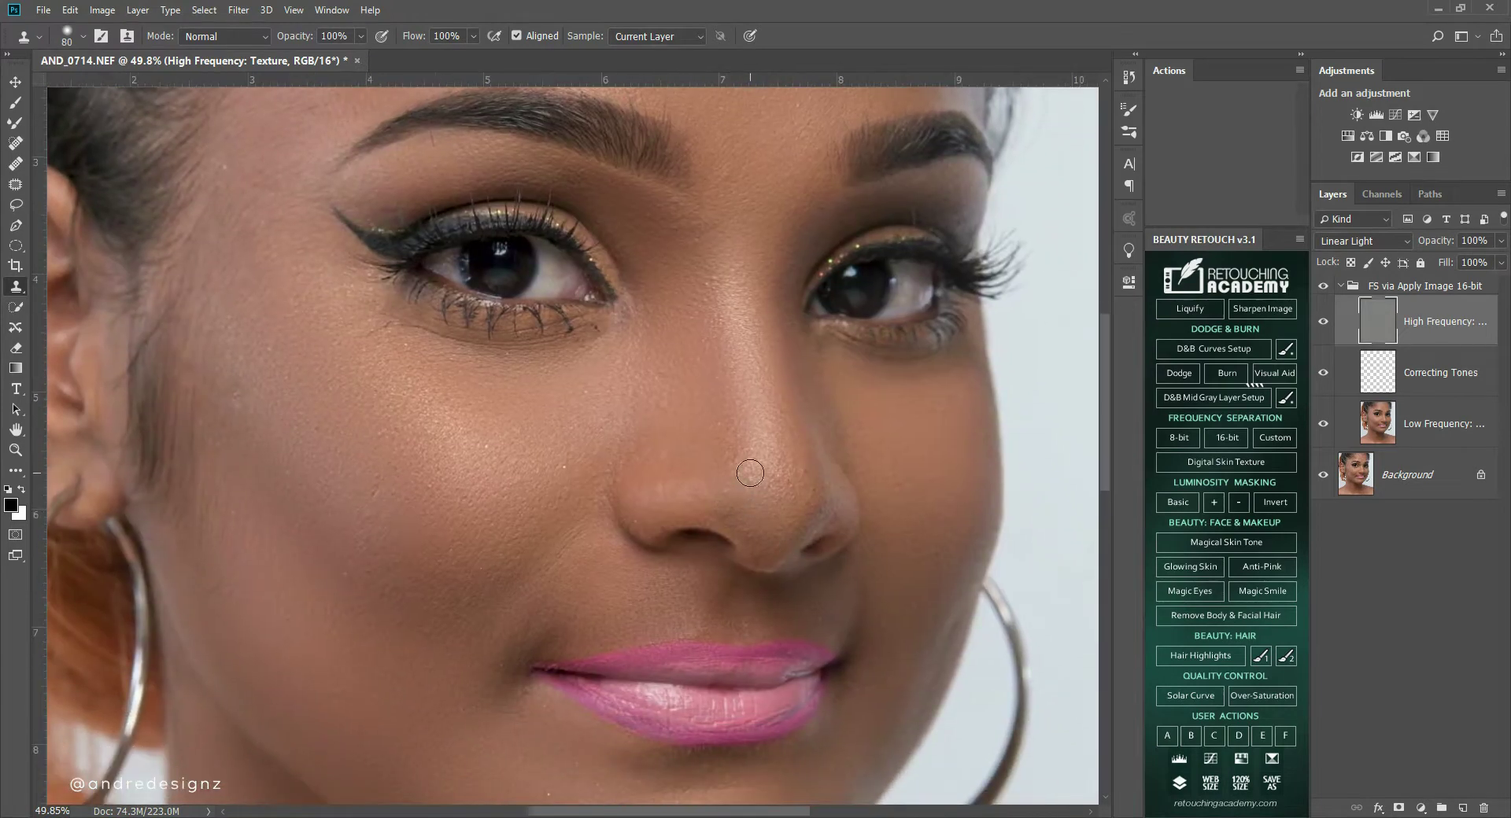
key("bracketleft")
key("bracketleft")
key("bracketleft")
left_click(771, 445, "alt")
left_click_drag(753, 475, 741, 474)
Sample nearby skin and clone out the small mark above the brow.
left_click(392, 563, "alt")
scroll(366, 621, "down", 3)
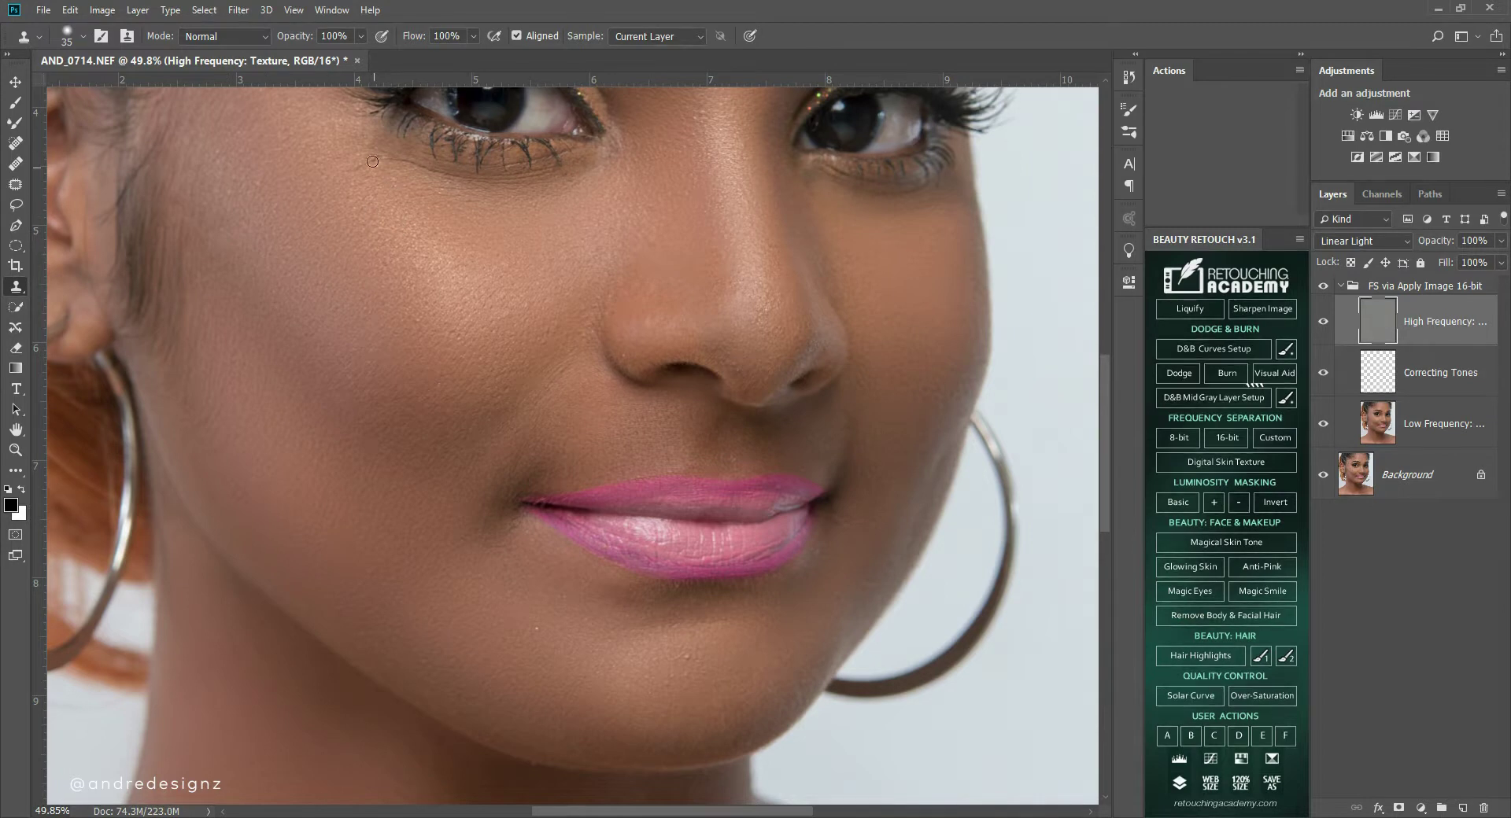
left_click_drag(575, 288, 610, 438)
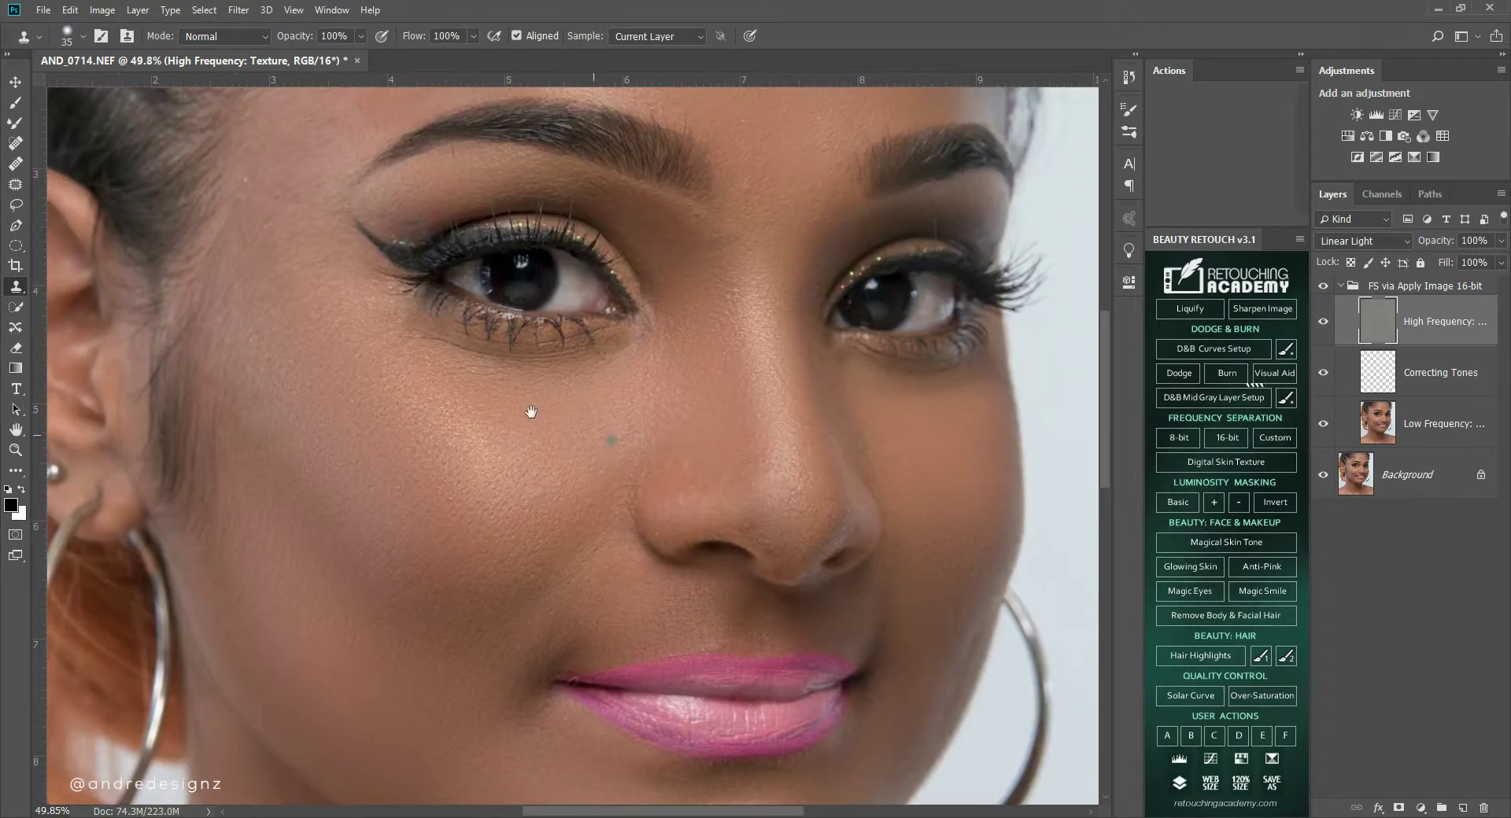
left_click_drag(480, 403, 499, 506)
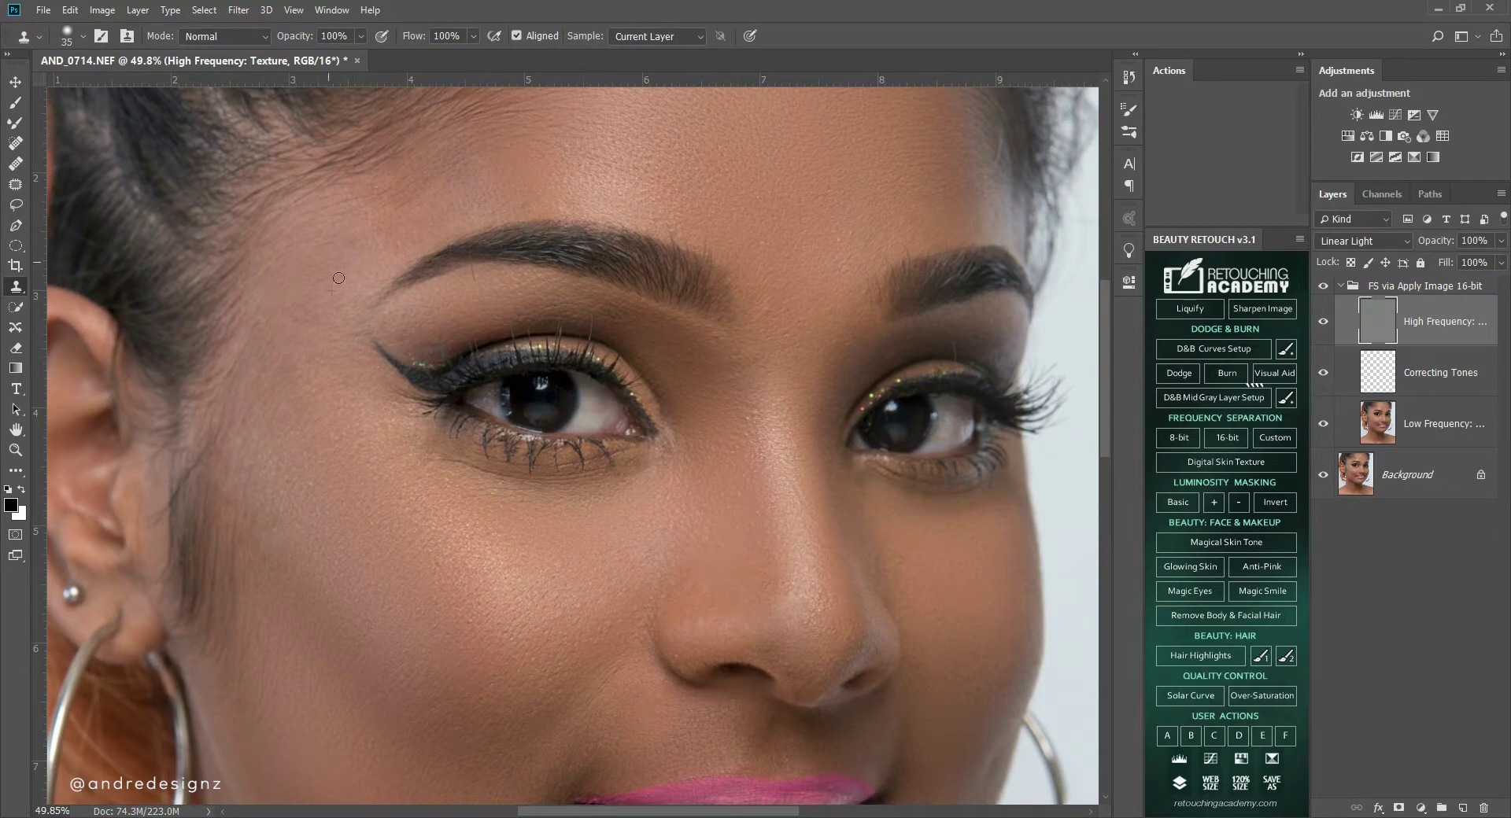
left_click(492, 283, "alt")
left_click_drag(701, 284, 483, 371)
left_click_drag(656, 307, 596, 440)
left_click(270, 425)
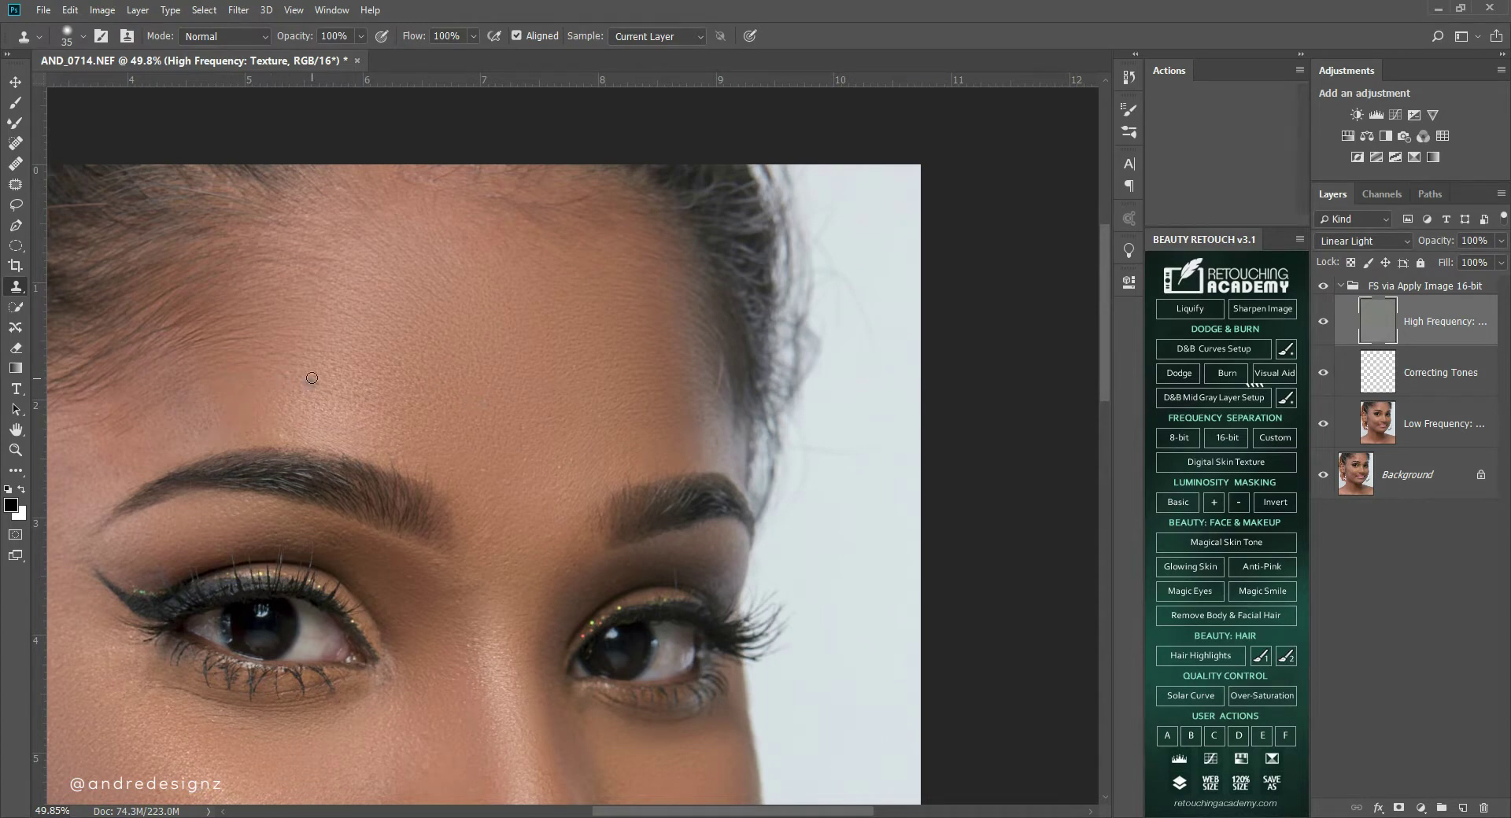
Clone over the blemish just below the lips and zoom out to the whole portrait.
scroll(297, 354, "up", 3)
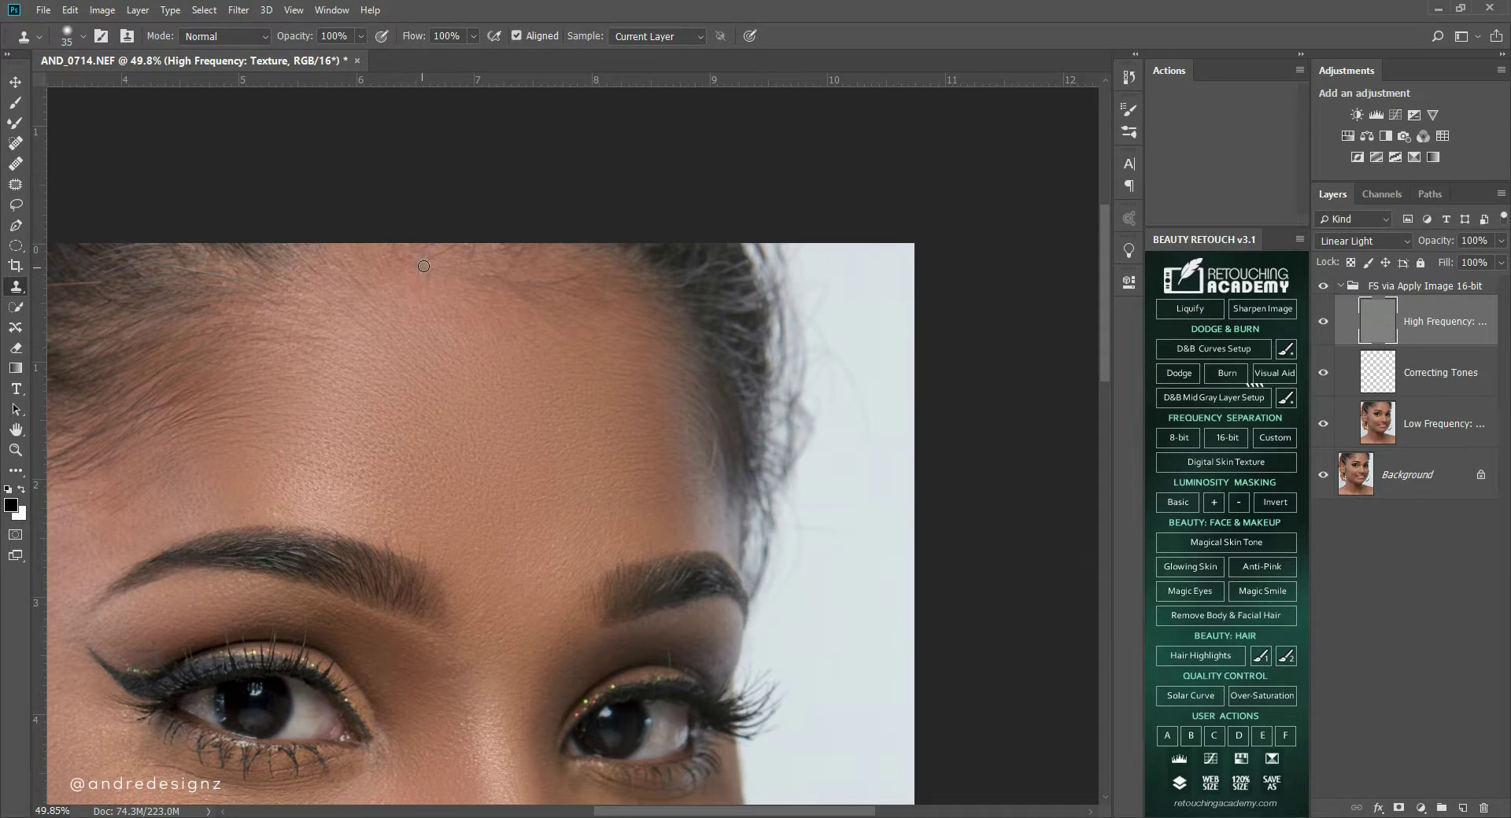
scroll(565, 445, "down", 15)
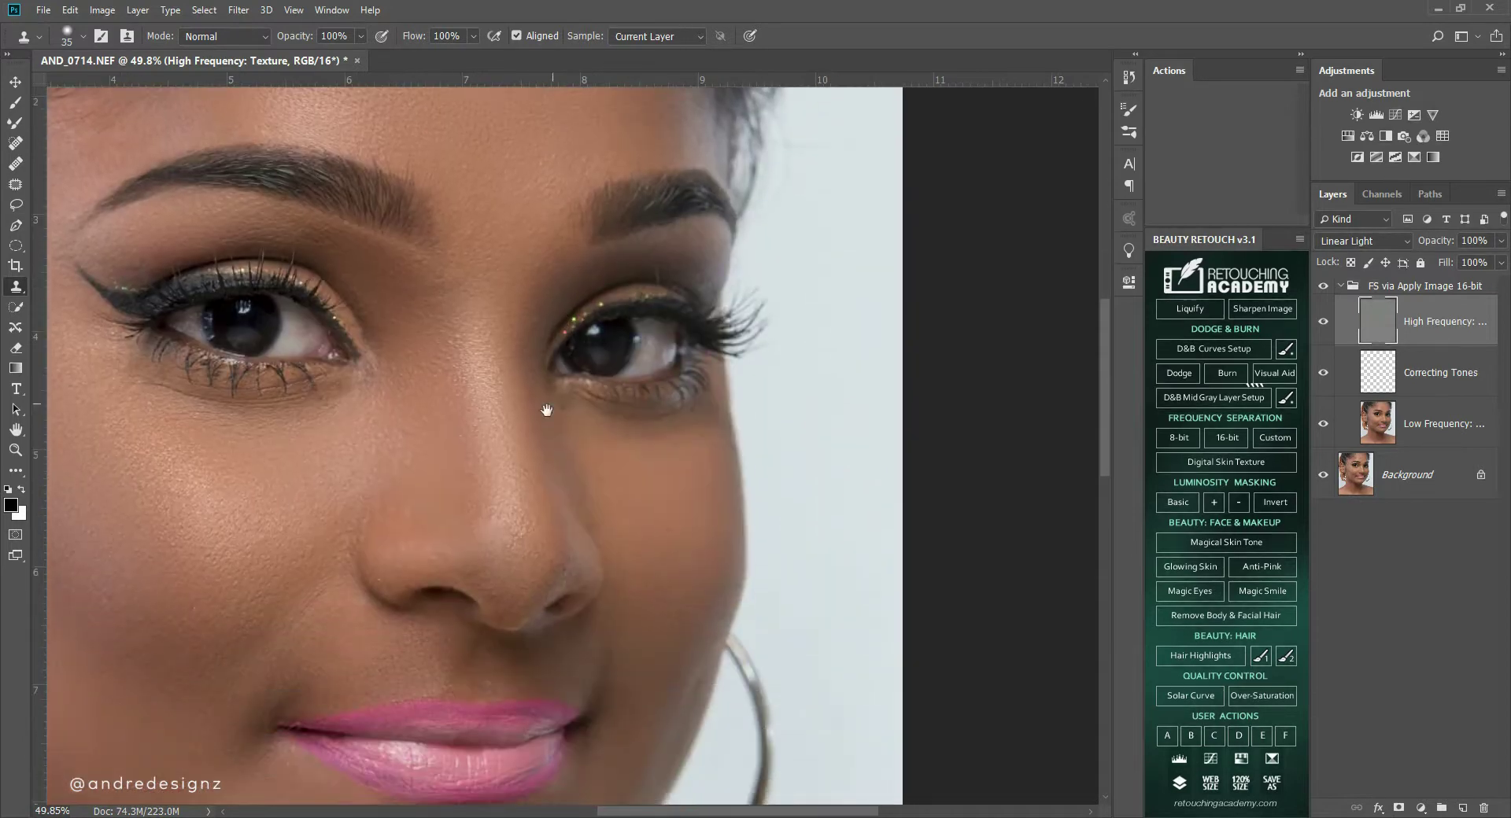
scroll(633, 373, "down", 5)
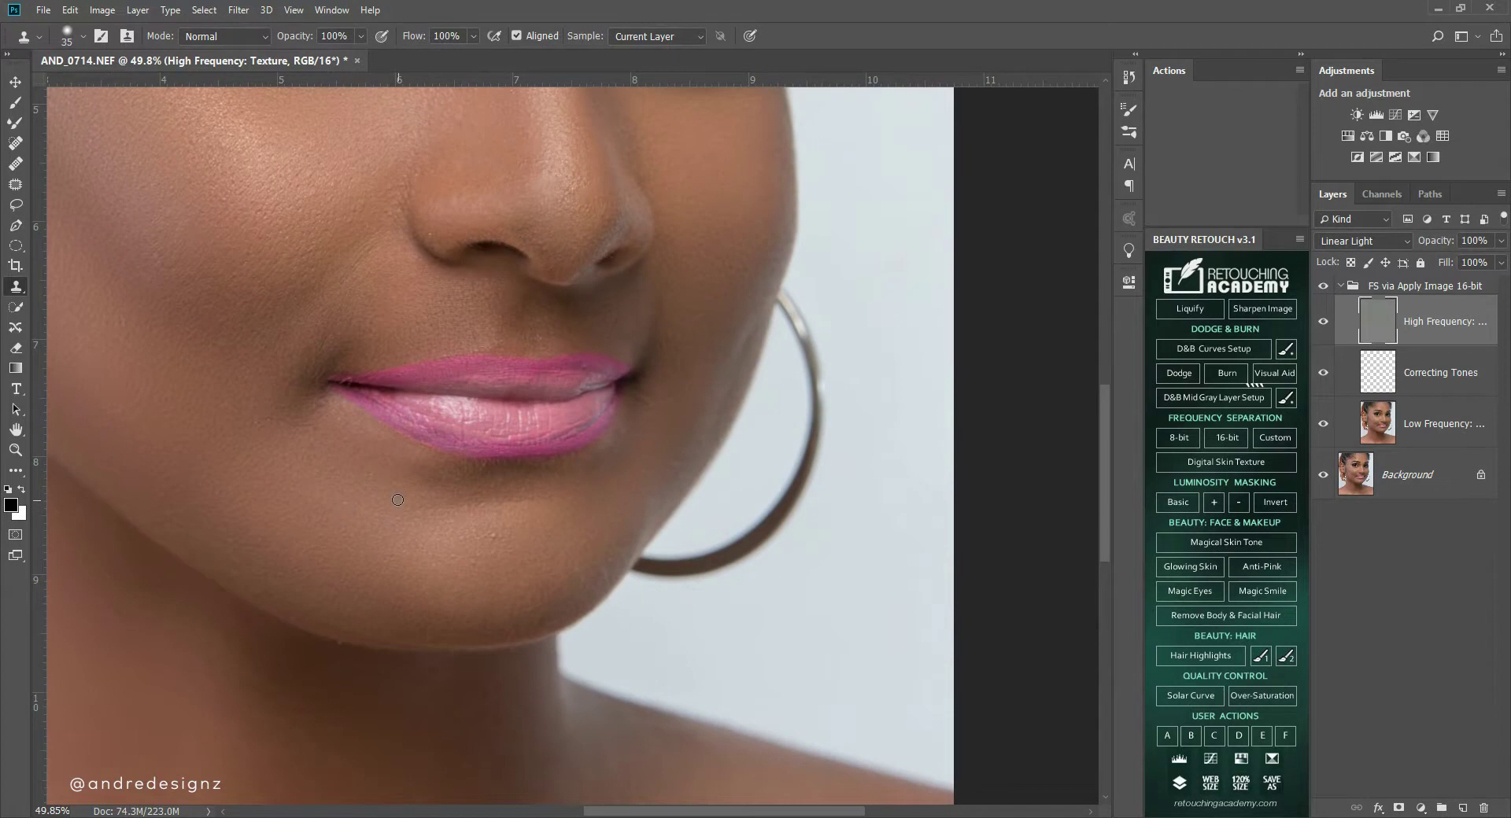
left_click(477, 519, "alt")
left_click(492, 534)
scroll(645, 475, "down", 8)
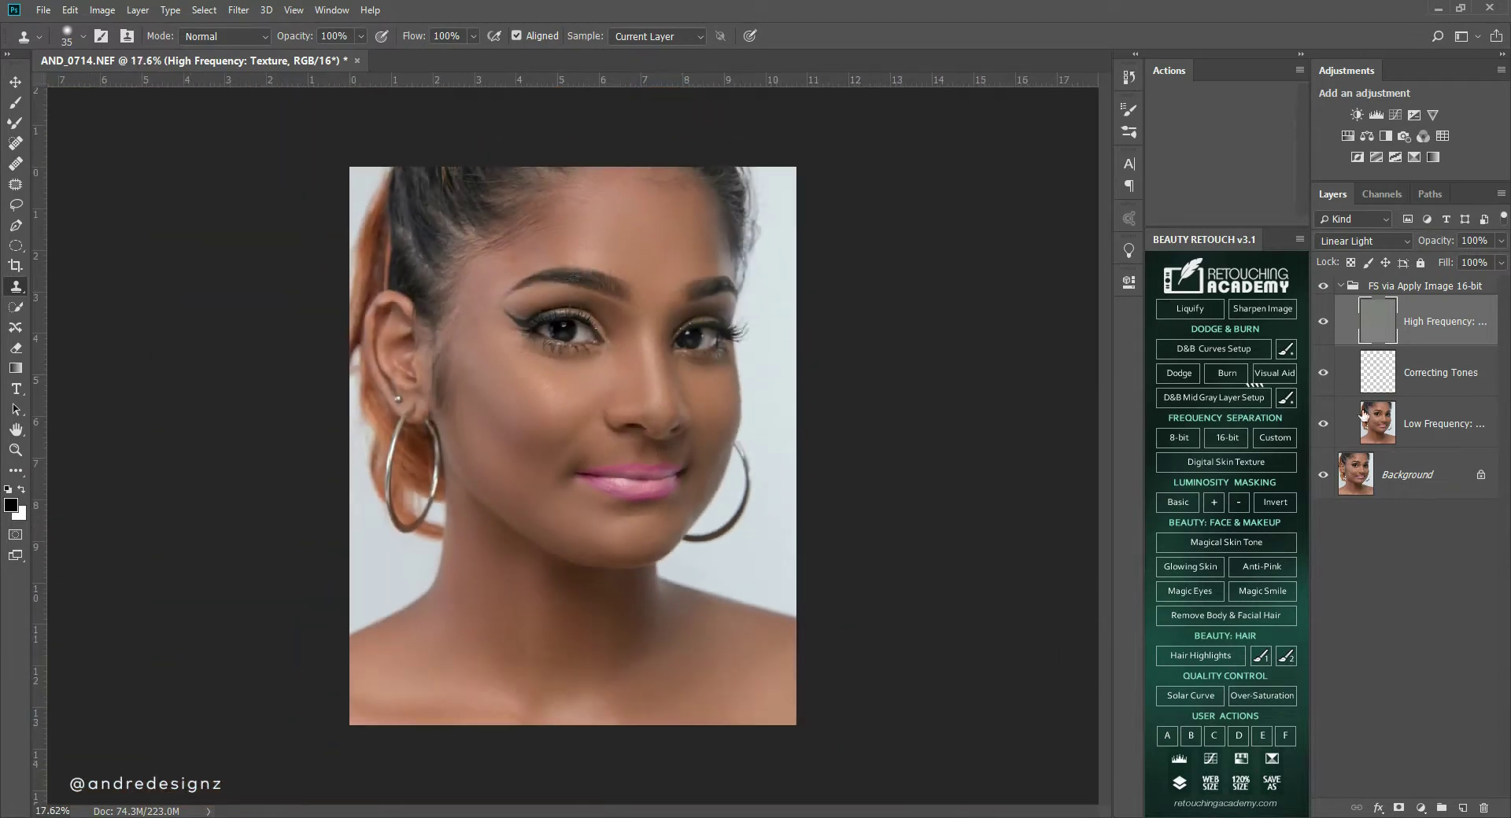
Toggle the retouch group to compare the result with the original photo.
left_click(1326, 477, "alt")
left_click(1325, 481, "alt")
left_click(1325, 482, "alt")
scroll(679, 593, "up", 2)
scroll(679, 592, "up", 12)
Smooth the texture across the lower lip with resampled clone strokes.
left_click_drag(772, 361, 651, 428)
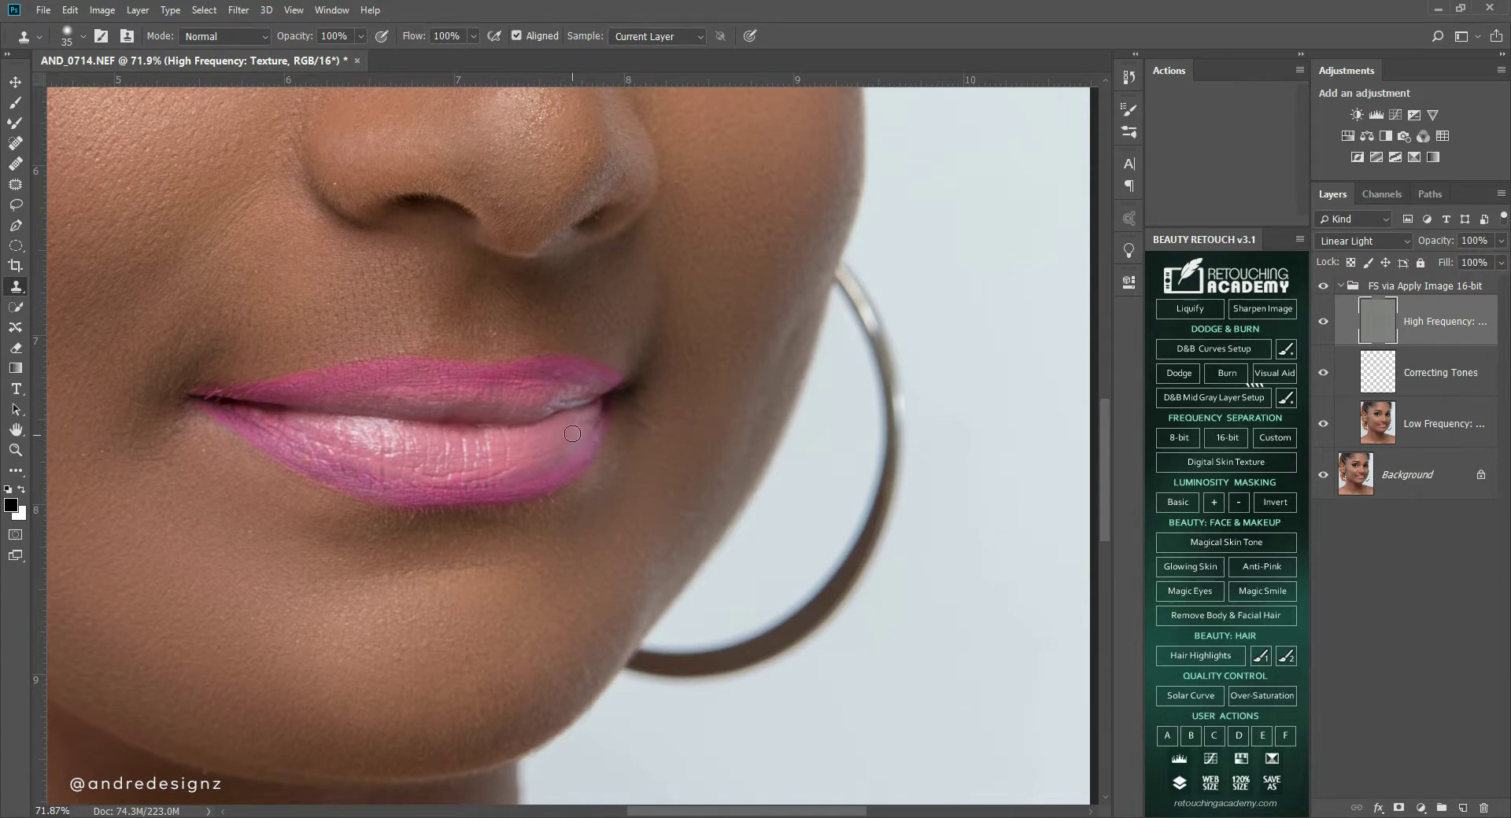
mouse_move(398, 453)
left_mouse_down()
mouse_move(390, 471)
mouse_move(319, 450)
left_mouse_up()
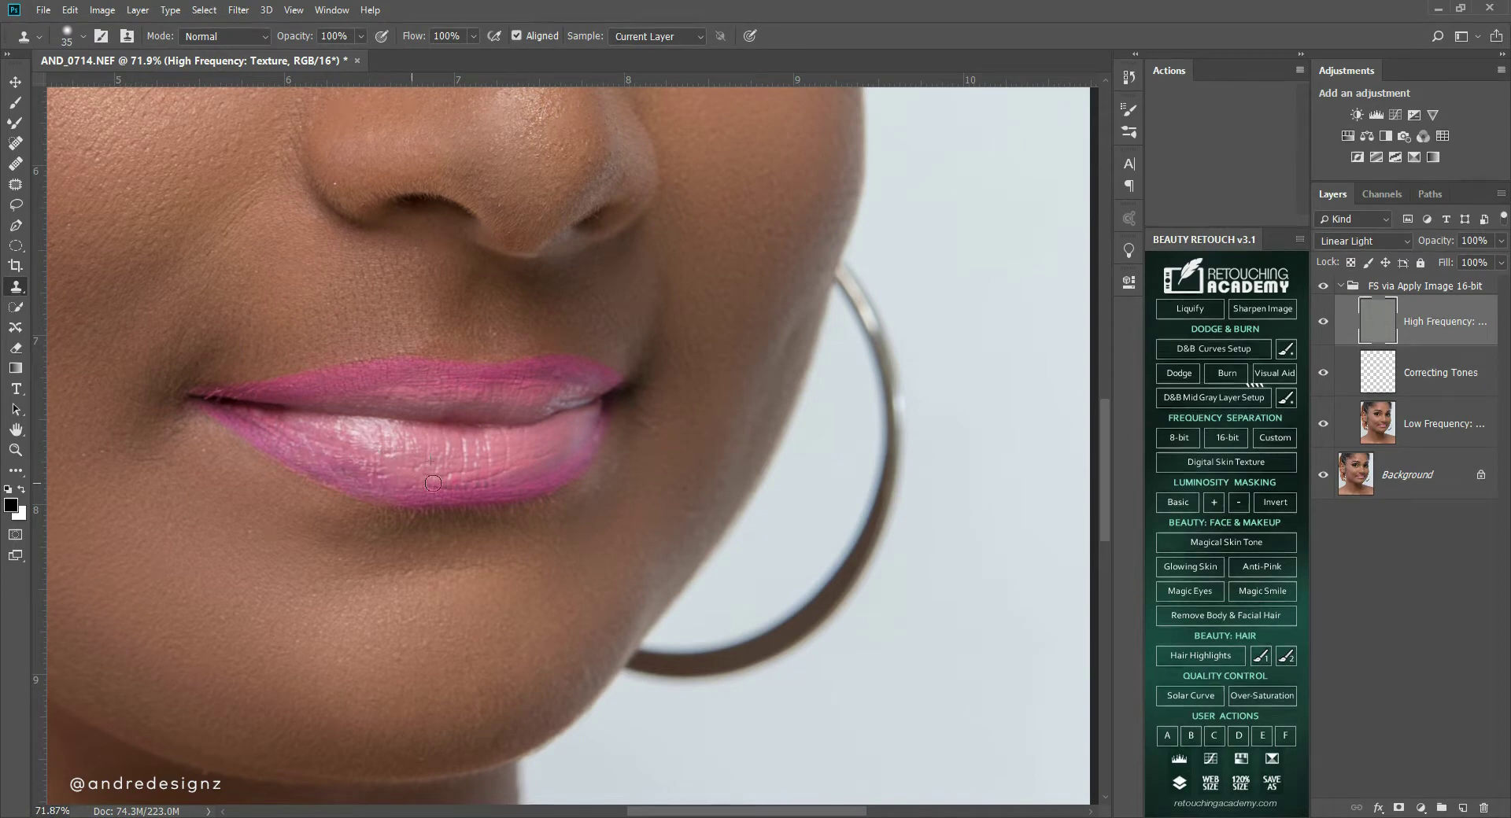
left_click(474, 461, "alt")
left_click_drag(449, 464, 448, 472)
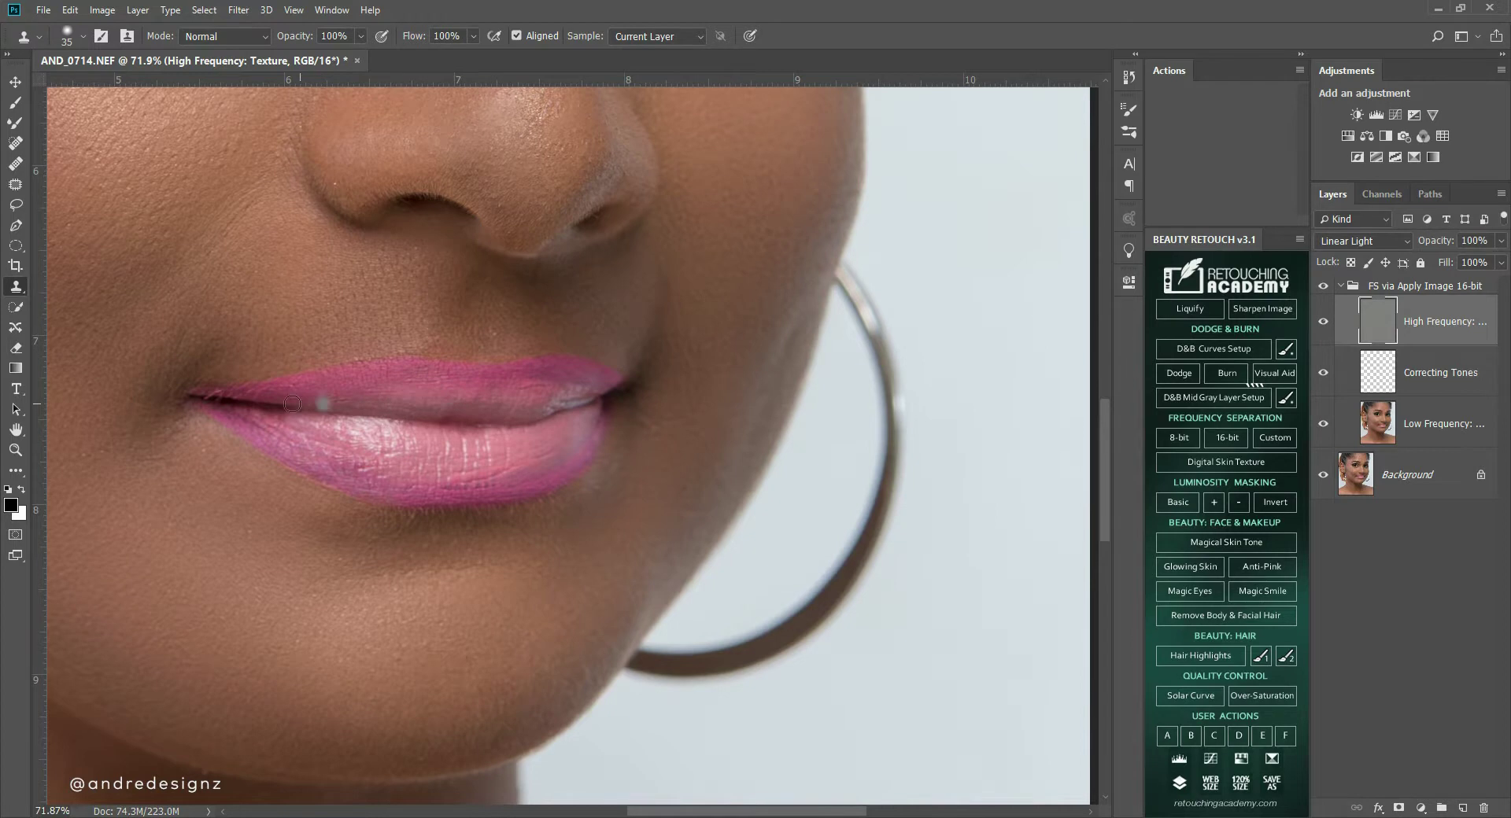
scroll(254, 400, "up", 1)
scroll(254, 399, "up", 2)
key("bracketleft")
key("bracketleft")
key("bracketleft")
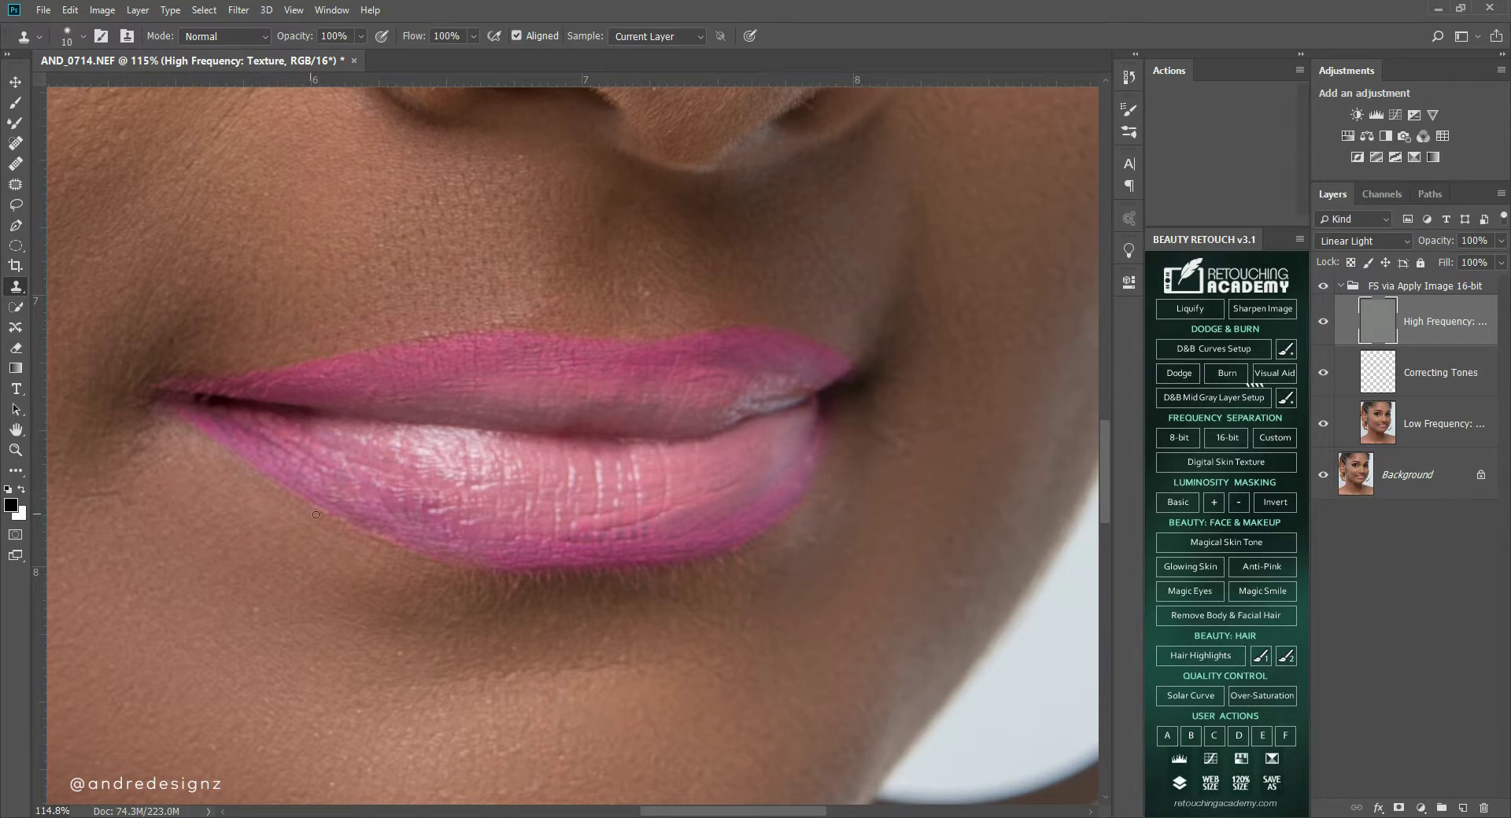
Clone over the small texture spots on the chin.
left_click_drag(316, 515, 352, 253)
scroll(520, 299, "down", 2)
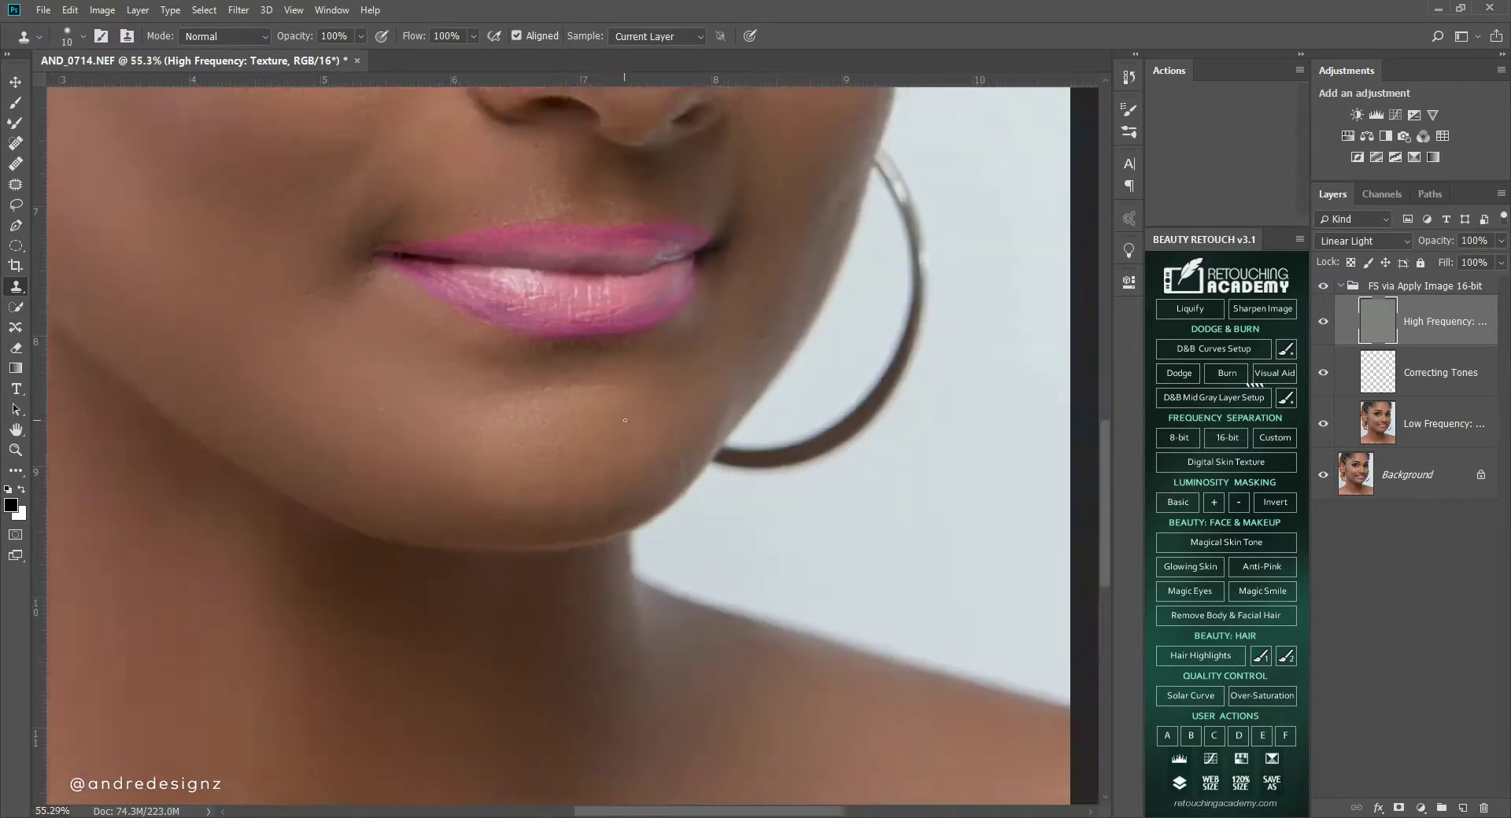
left_click(592, 379, "alt")
left_click(588, 361)
left_click(573, 443, "alt")
left_click(569, 418)
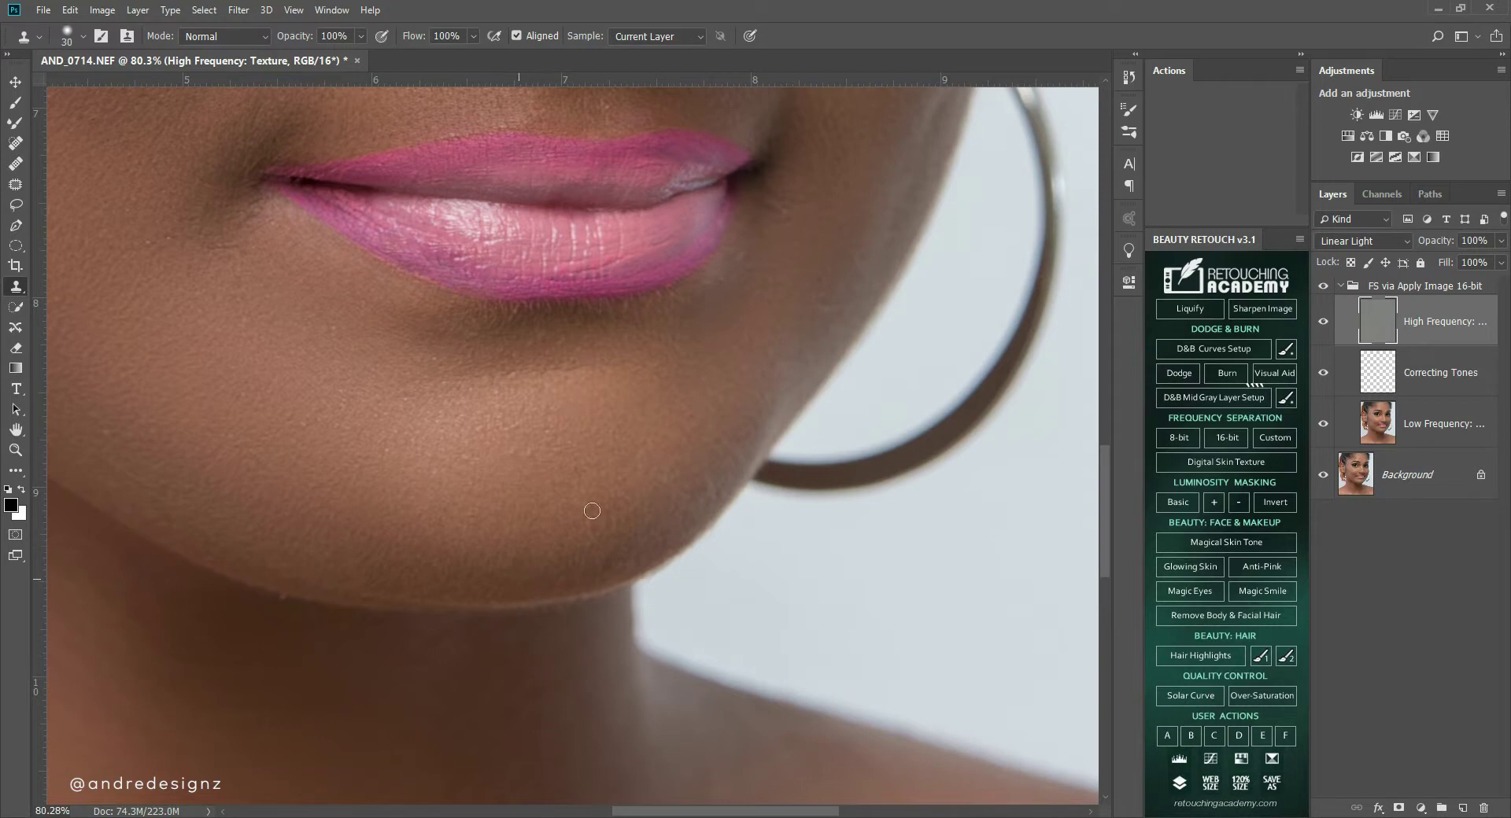
scroll(607, 482, "down", 8)
scroll(755, 417, "up", 8)
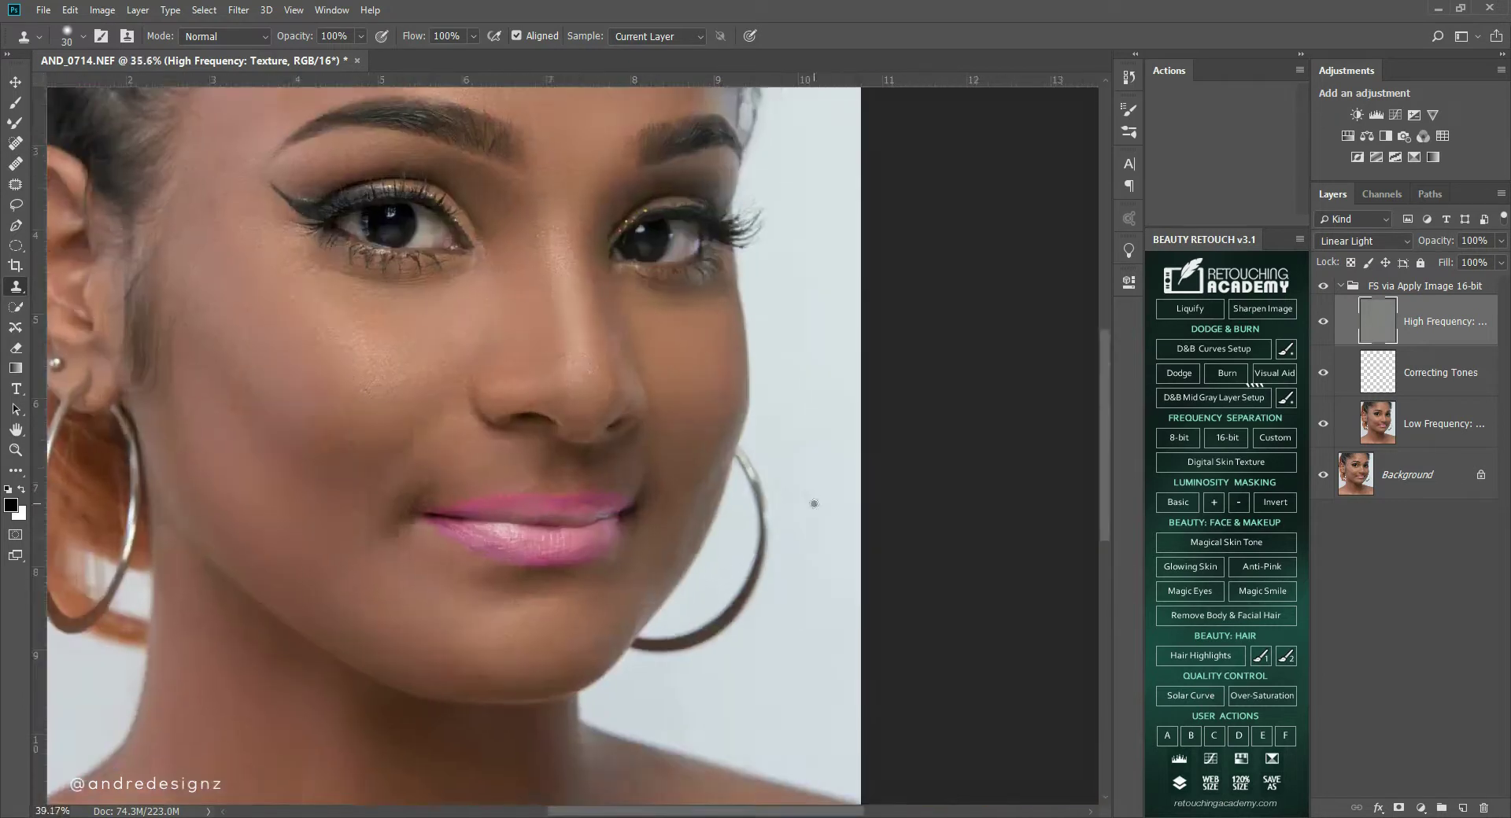
Sample skin beside the lower lip and clone its edge smooth.
left_click_drag(553, 574, 580, 447)
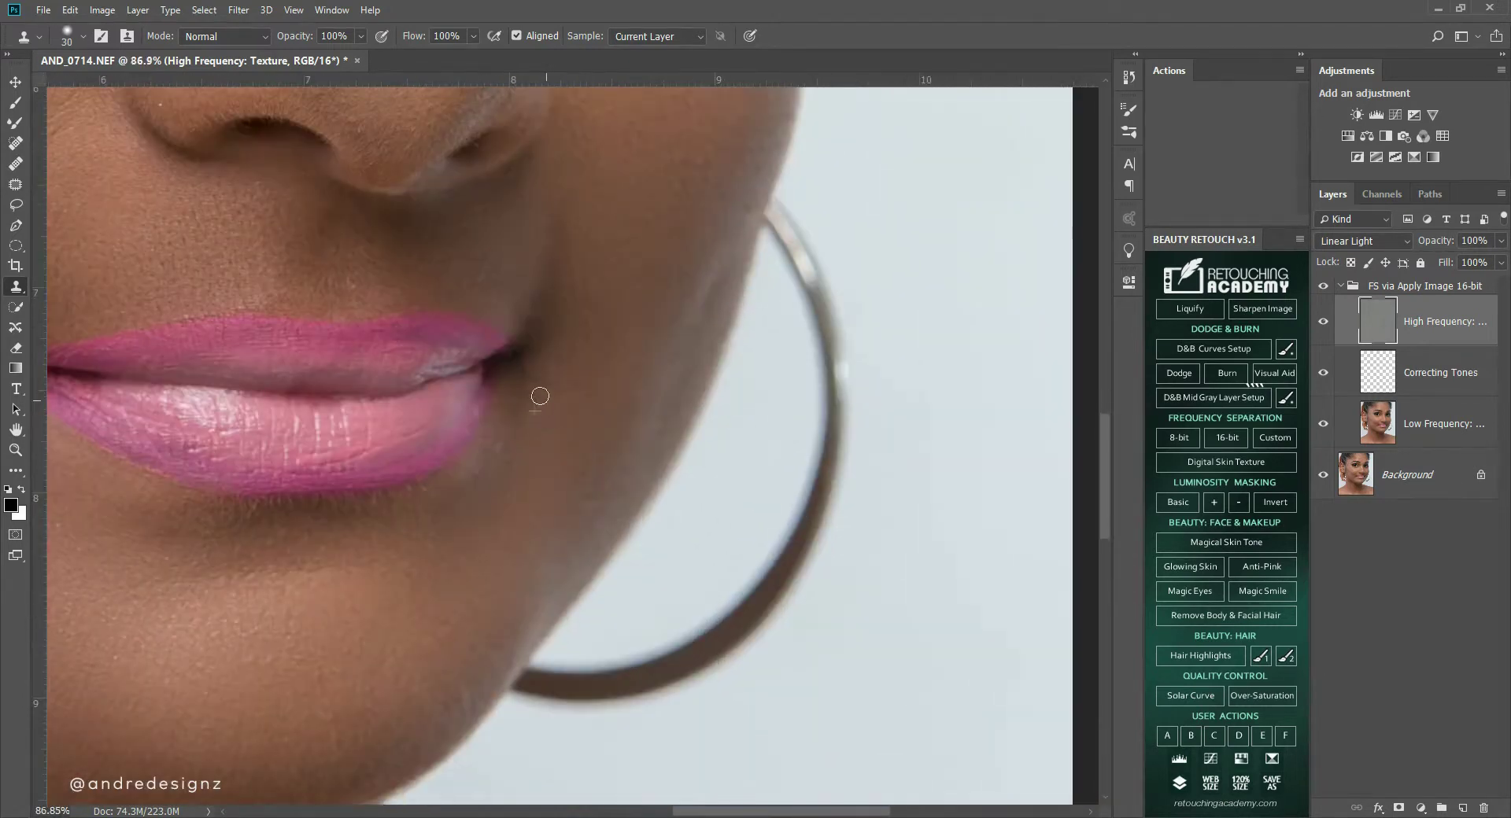
left_click(456, 508, "alt")
left_click_drag(433, 489, 401, 494)
scroll(483, 529, "down", 6)
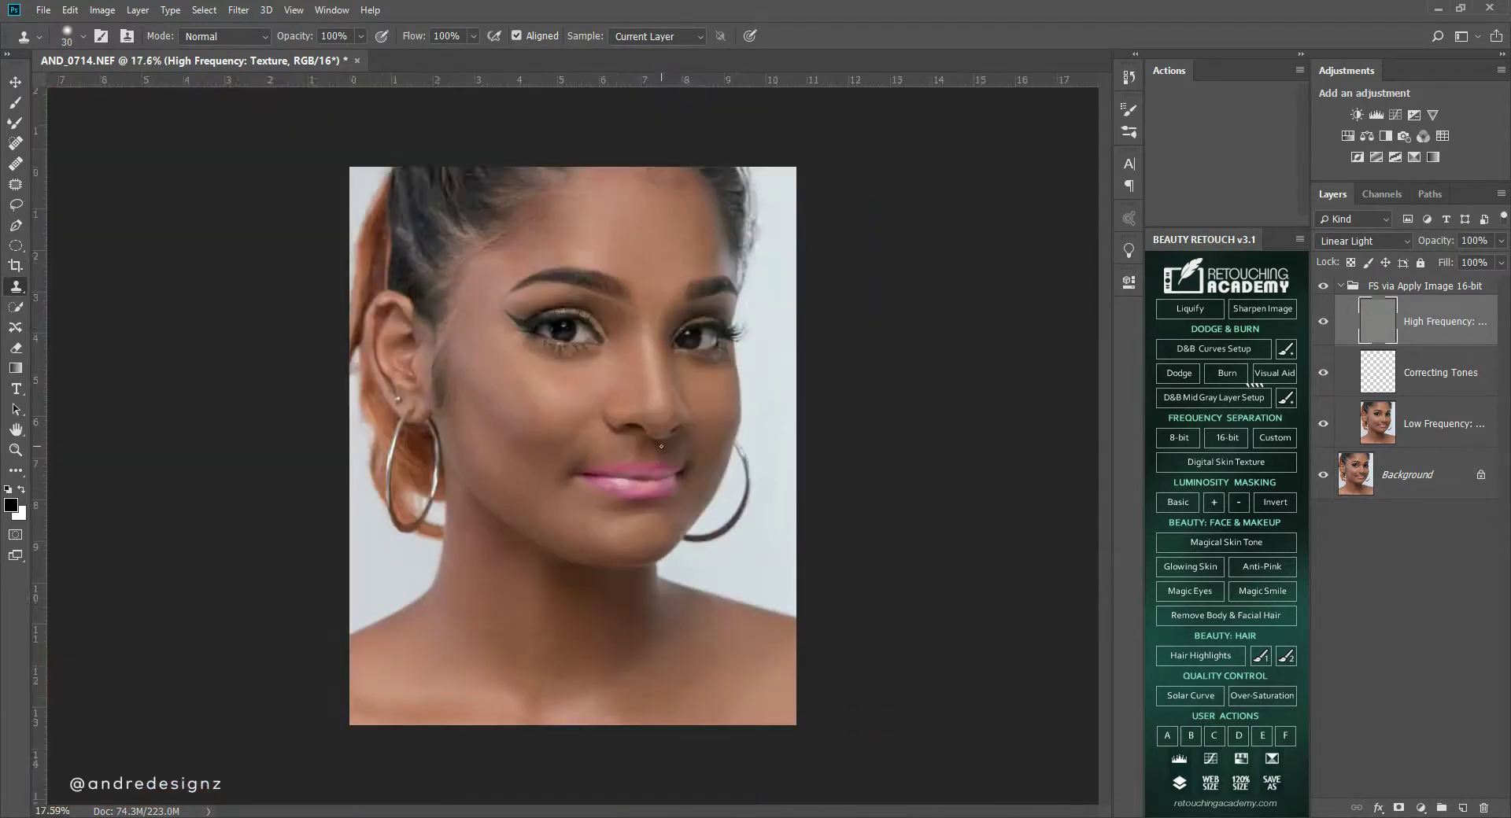
Patch the dark area under the right eye with skin from below on Low Frequency.
scroll(661, 446, "down", 1)
scroll(661, 446, "up", 3)
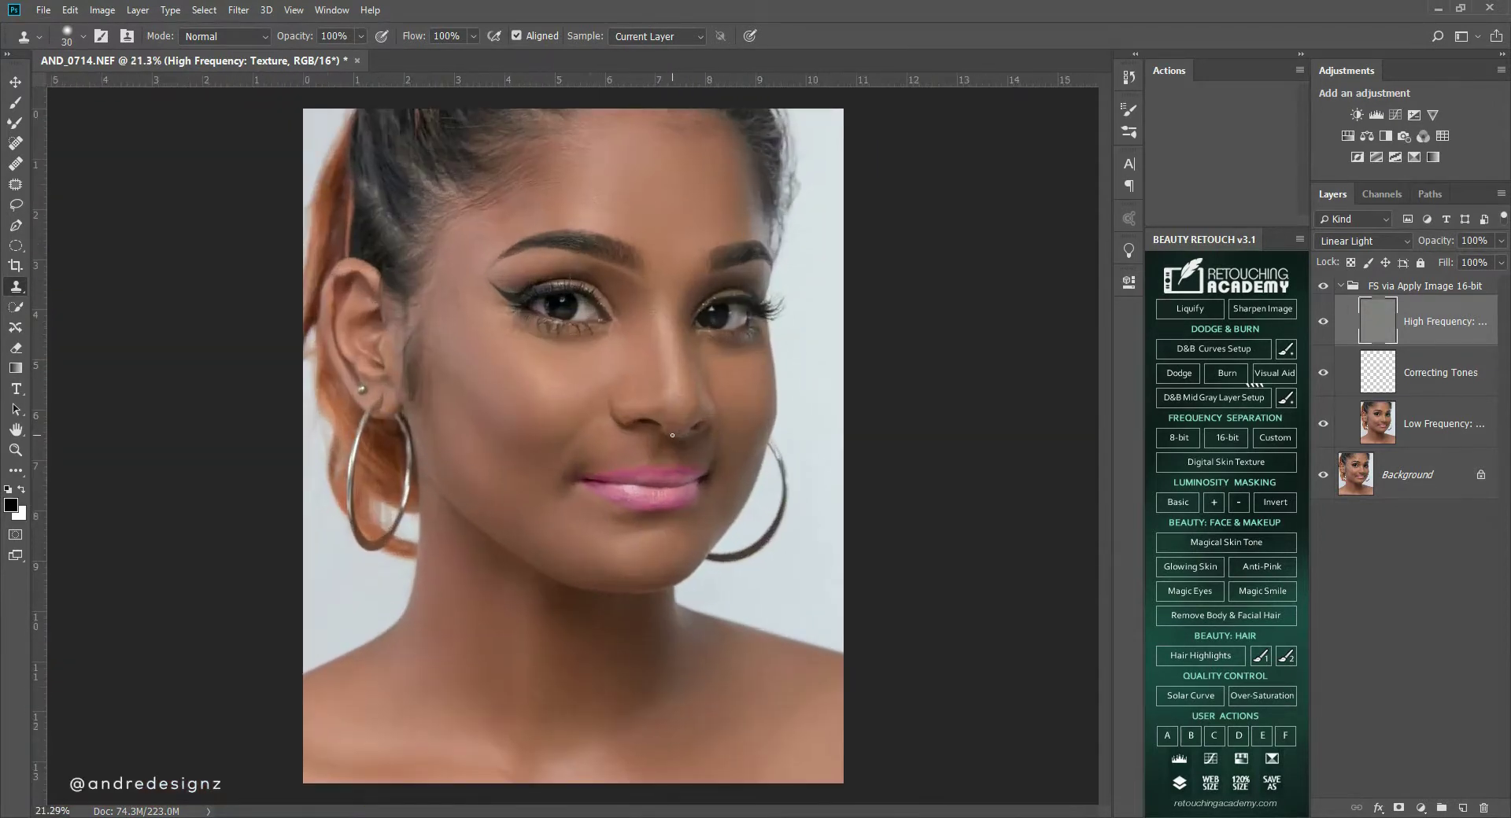
scroll(679, 244, "up", 3)
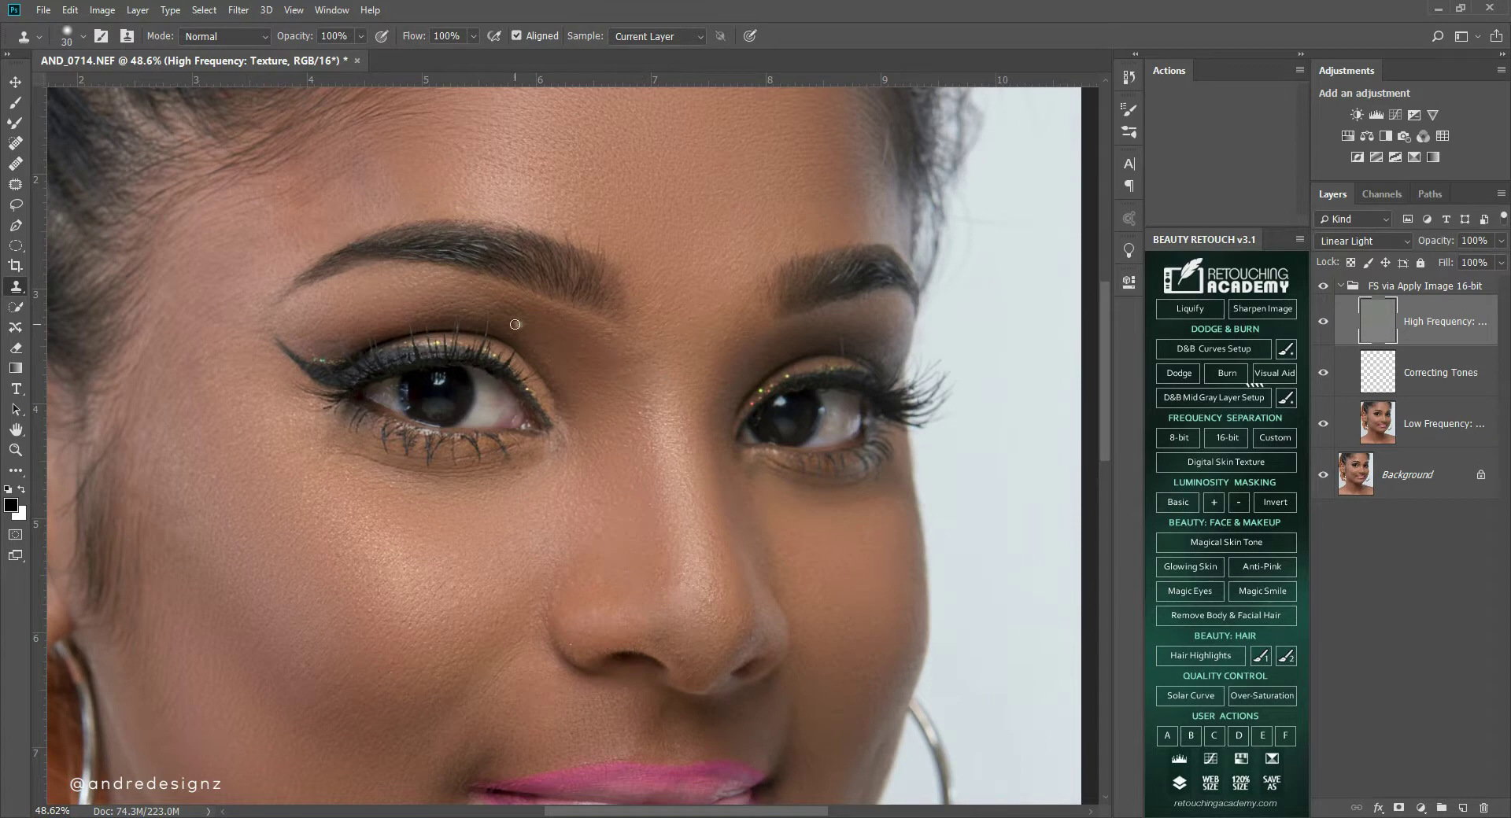
scroll(575, 354, "down", 5)
scroll(678, 415, "up", 6)
scroll(679, 414, "up", 3)
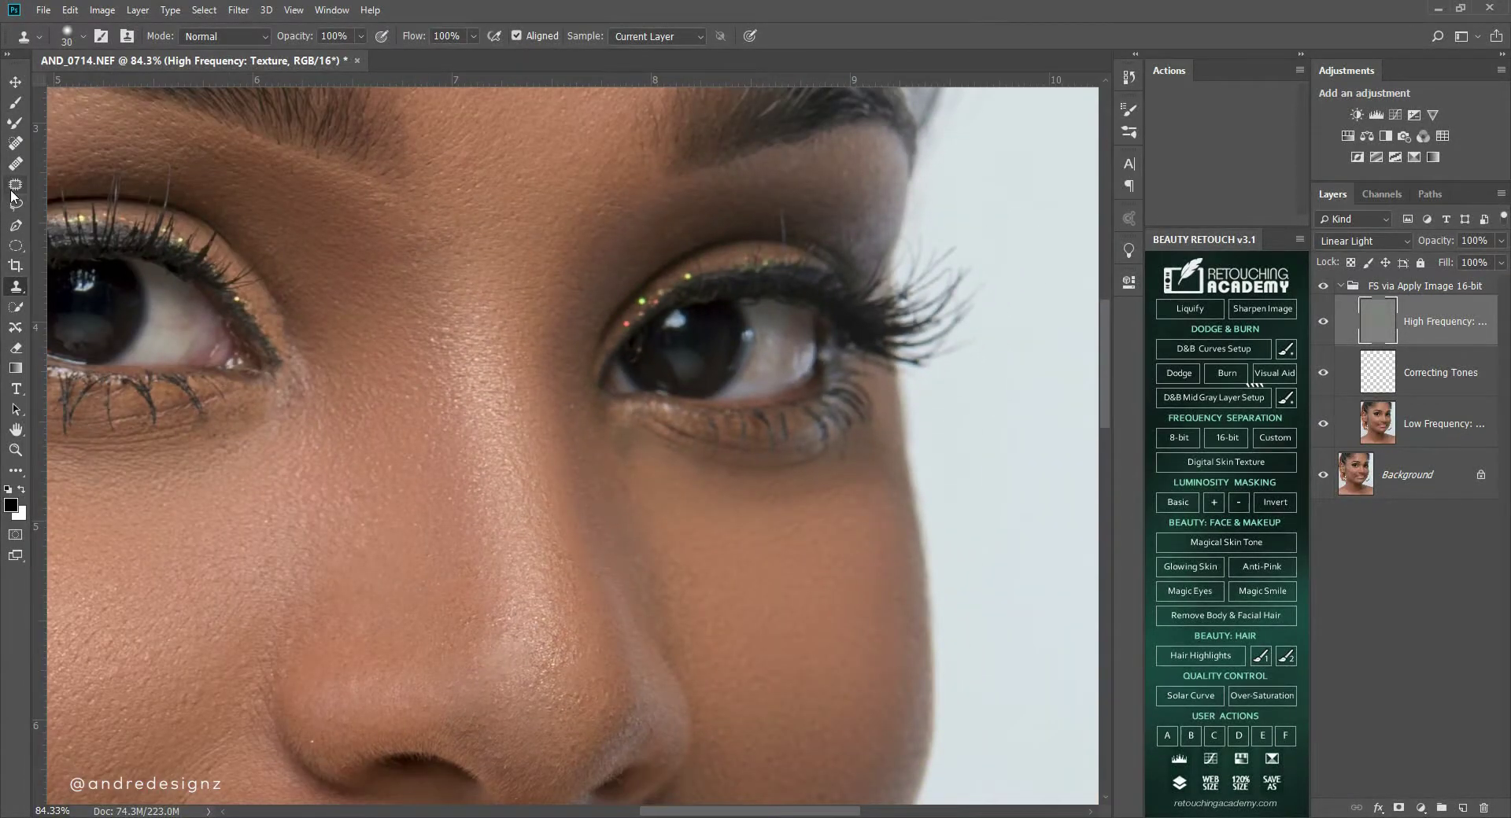
left_click(15, 187)
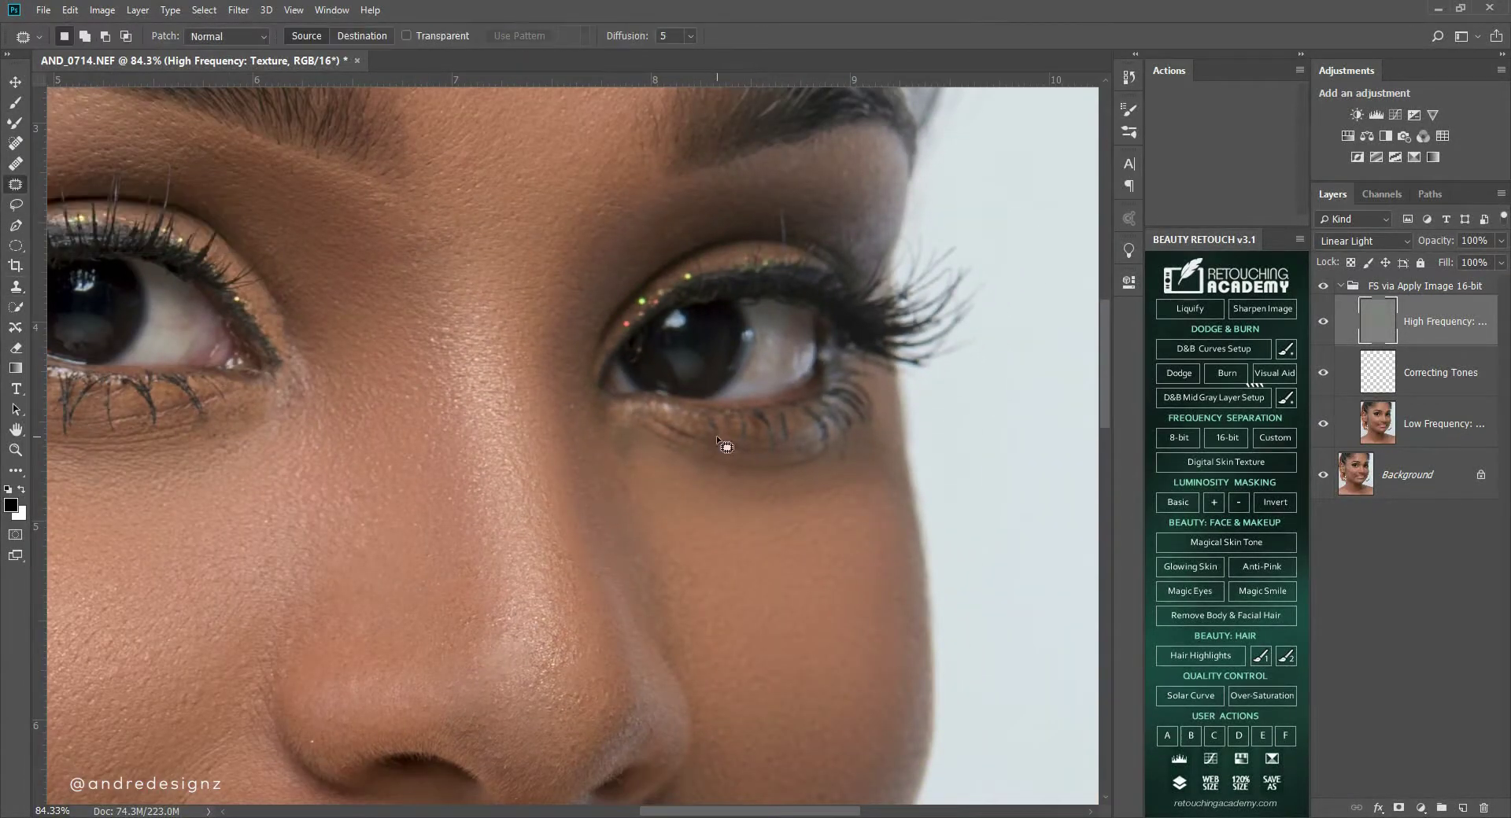
mouse_move(621, 426)
left_mouse_down()
mouse_move(610, 457)
mouse_move(693, 466)
left_mouse_up()
key("alt+bracketleft")
key("alt+bracketleft")
left_click_drag(683, 452, 696, 508)
Deselect, compare with the original, and collapse the FS via Apply Image 16-bit group.
key("ctrl+d")
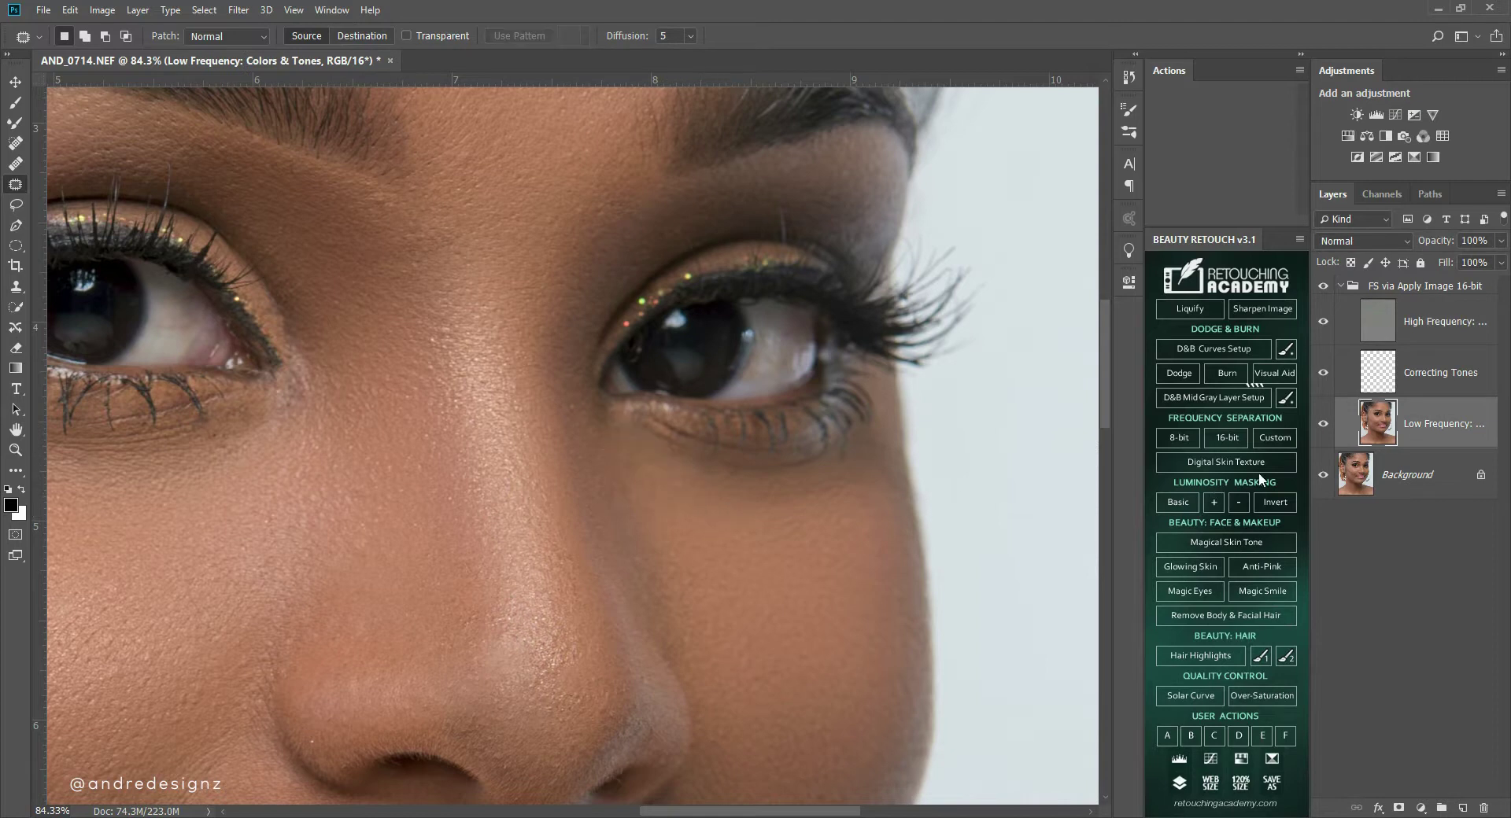
left_click(1323, 476, "alt")
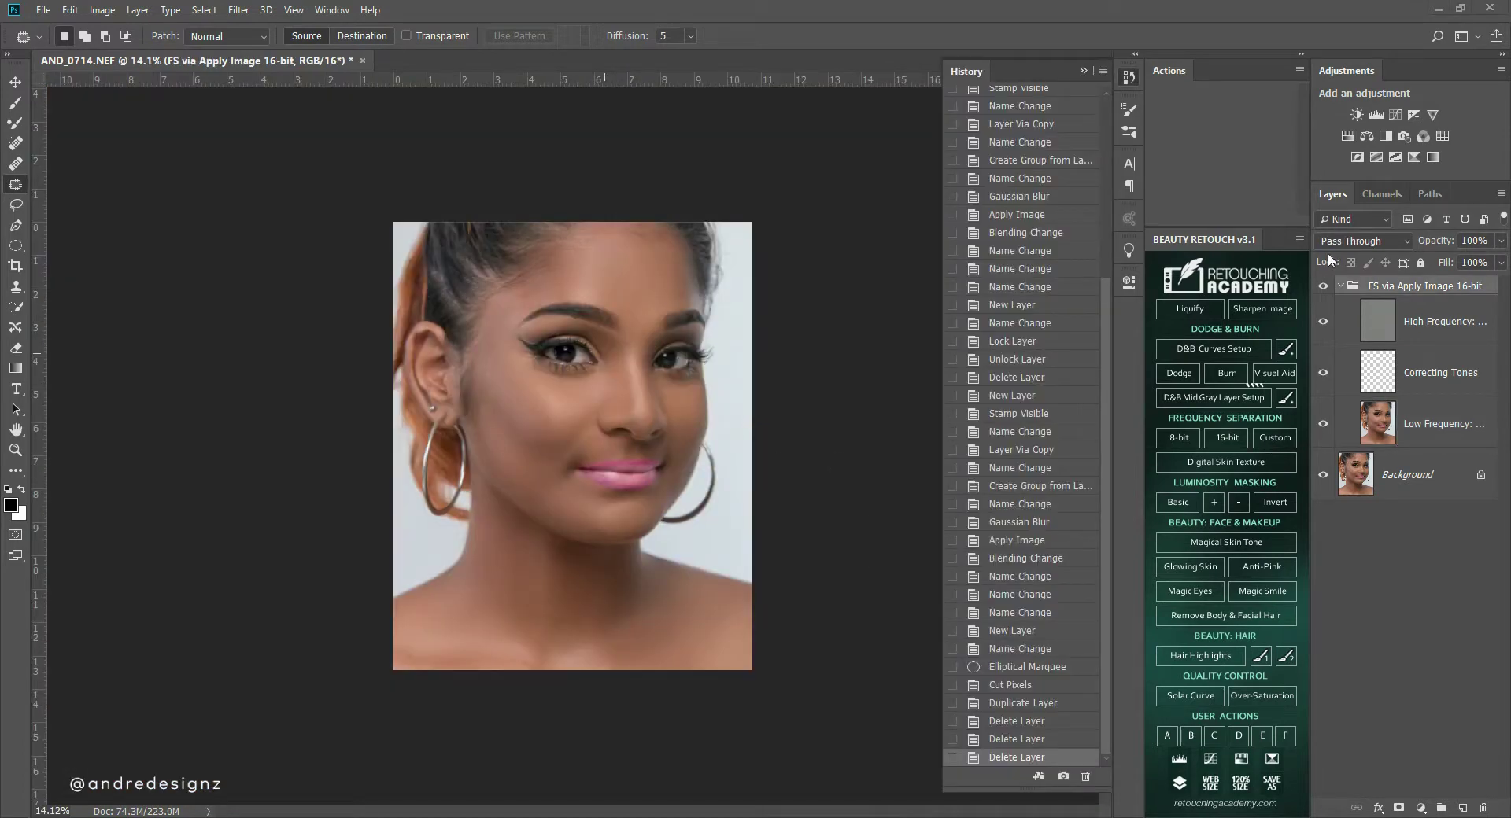
left_click(1343, 288)
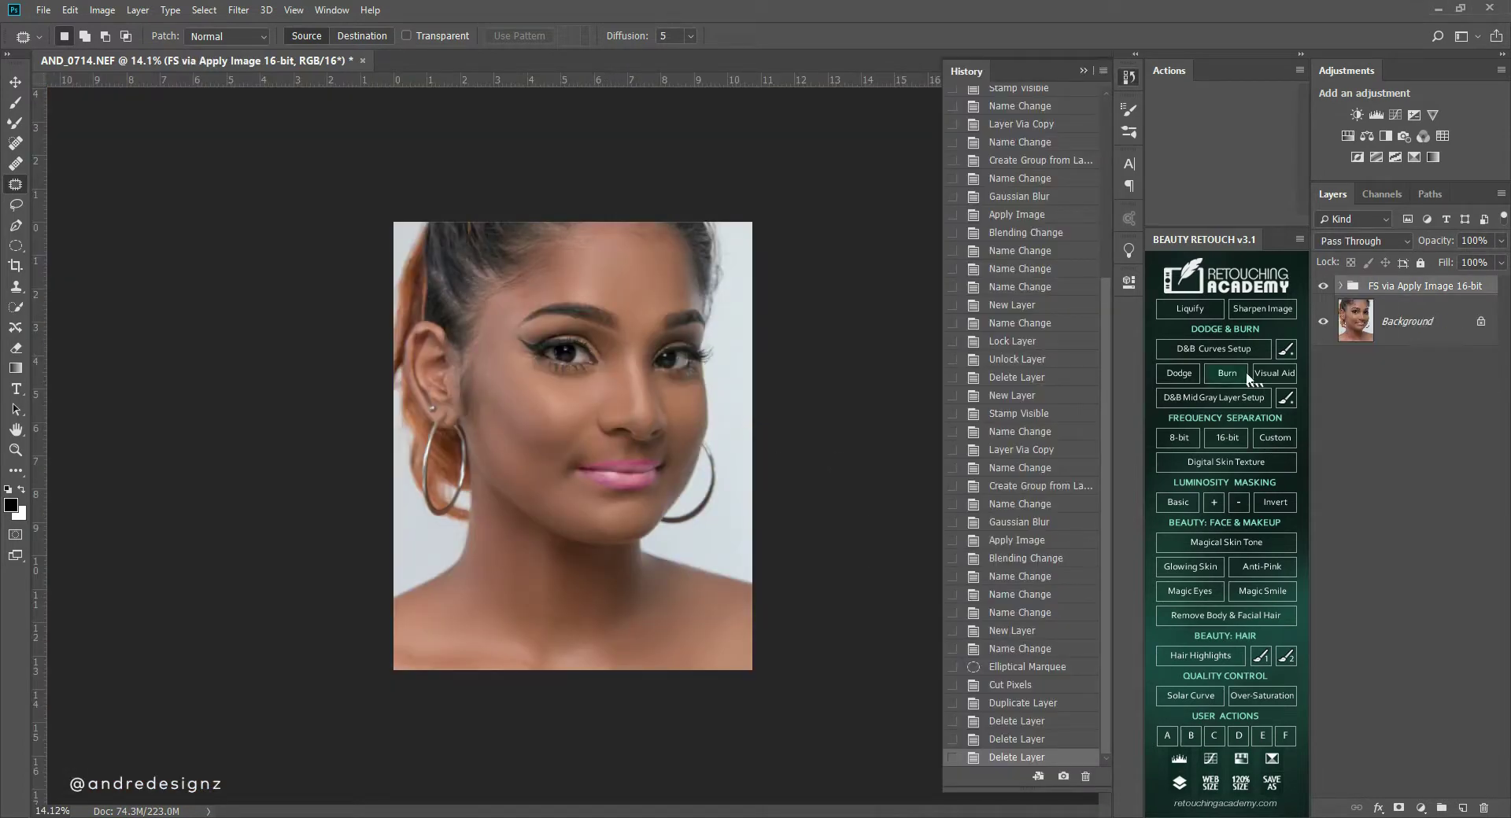
Create the Burn - Darken and Dodge - Brighten curve groups and select the Brush at 1% flow.
left_click(1233, 369)
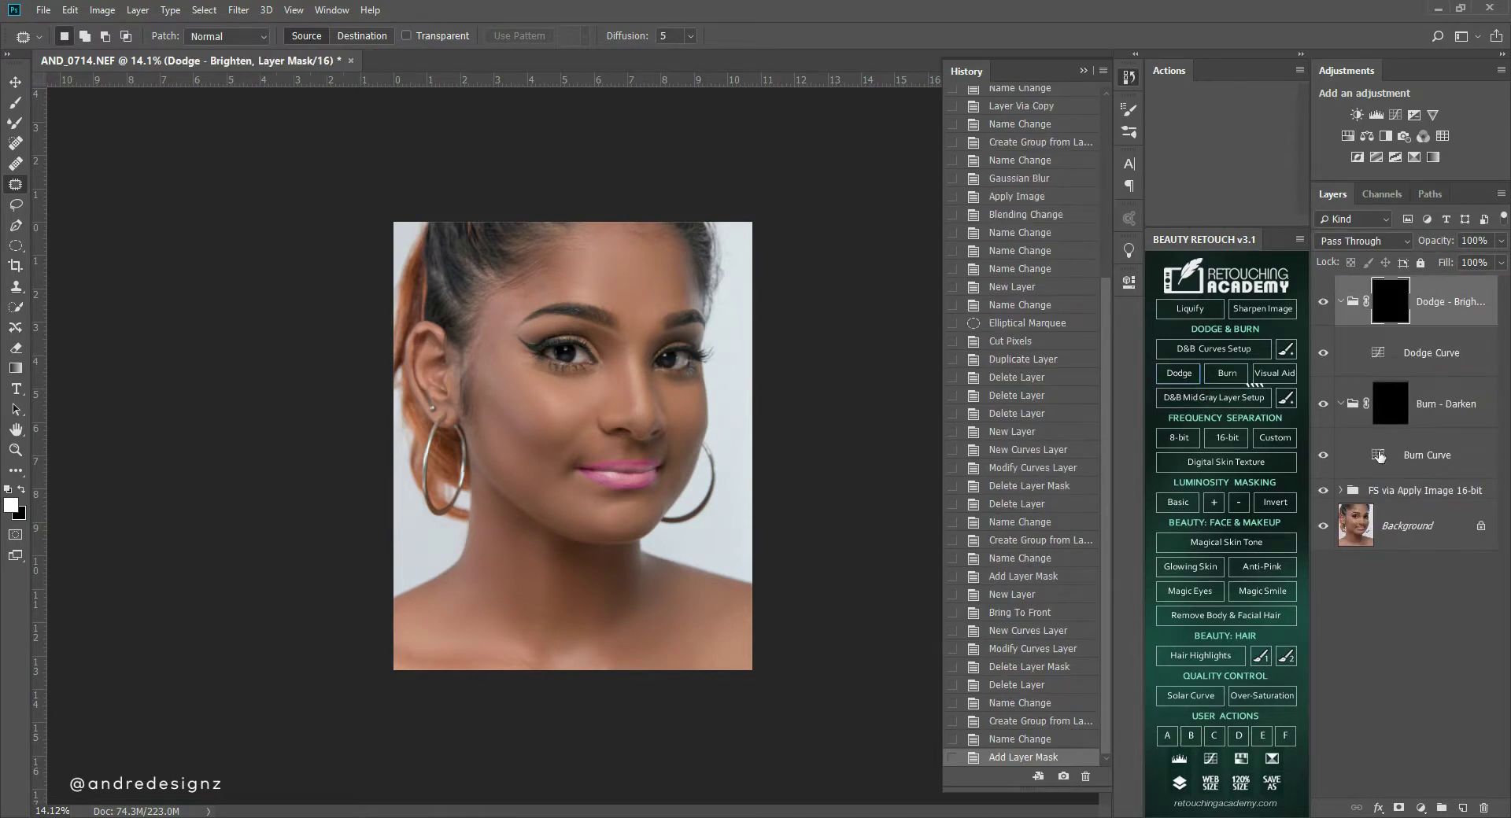
left_click(15, 102)
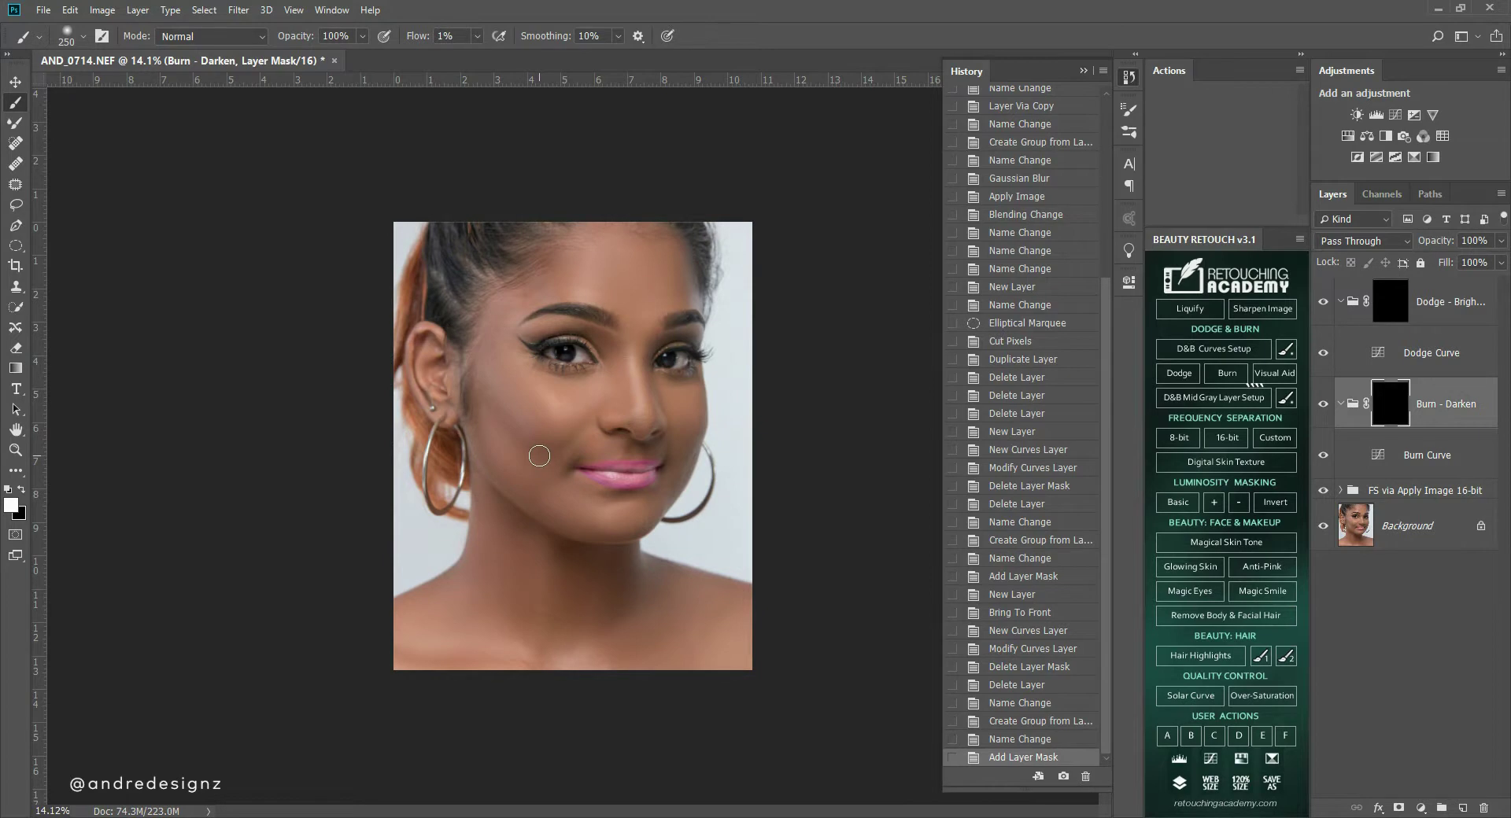
scroll(539, 456, "up", 2)
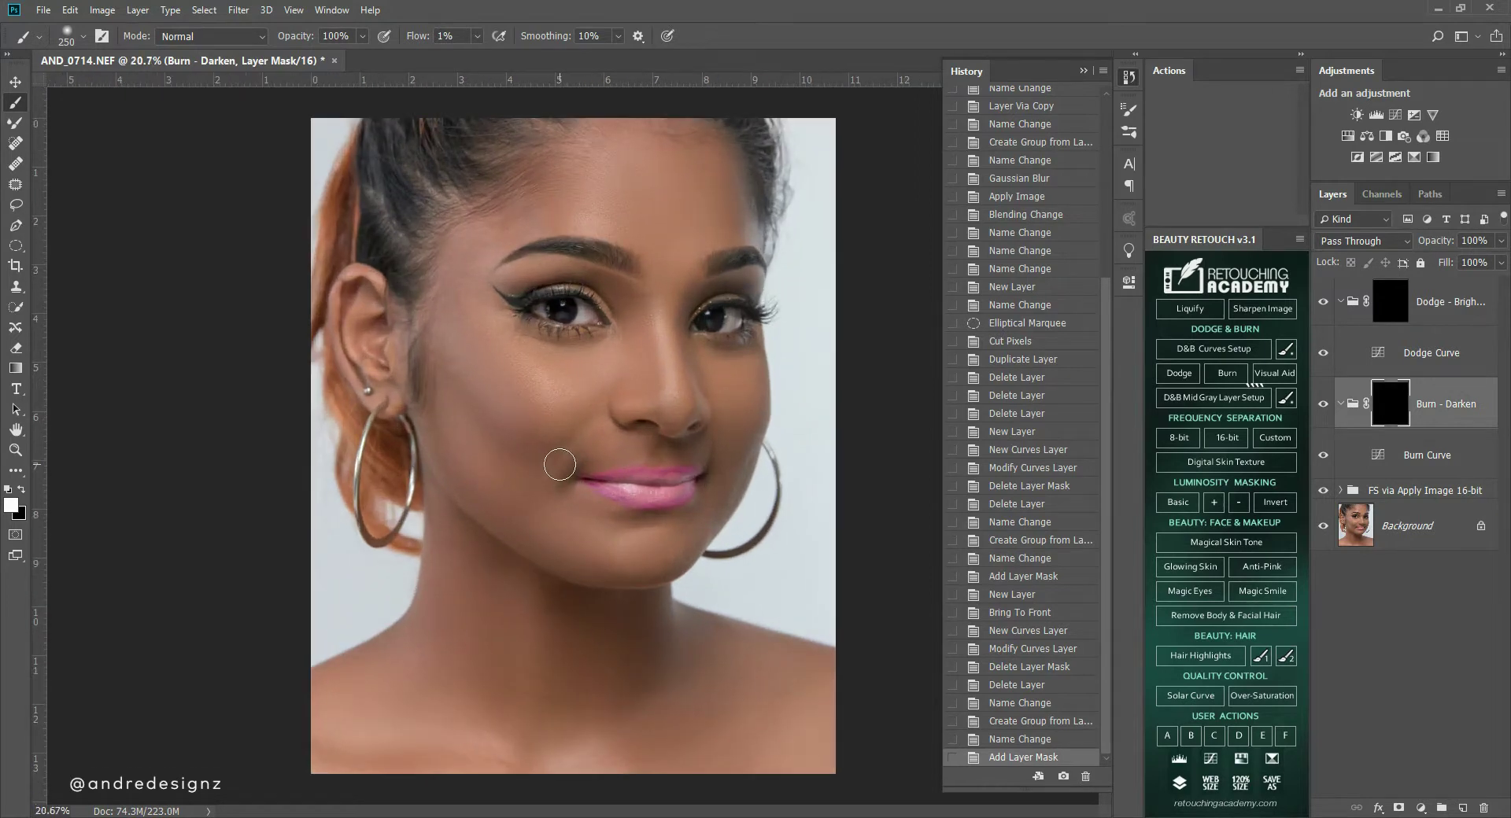
On the Dodge - Brighten mask, brighten the nose bridge, forehead, right cheek and chin.
scroll(559, 464, "down", 1)
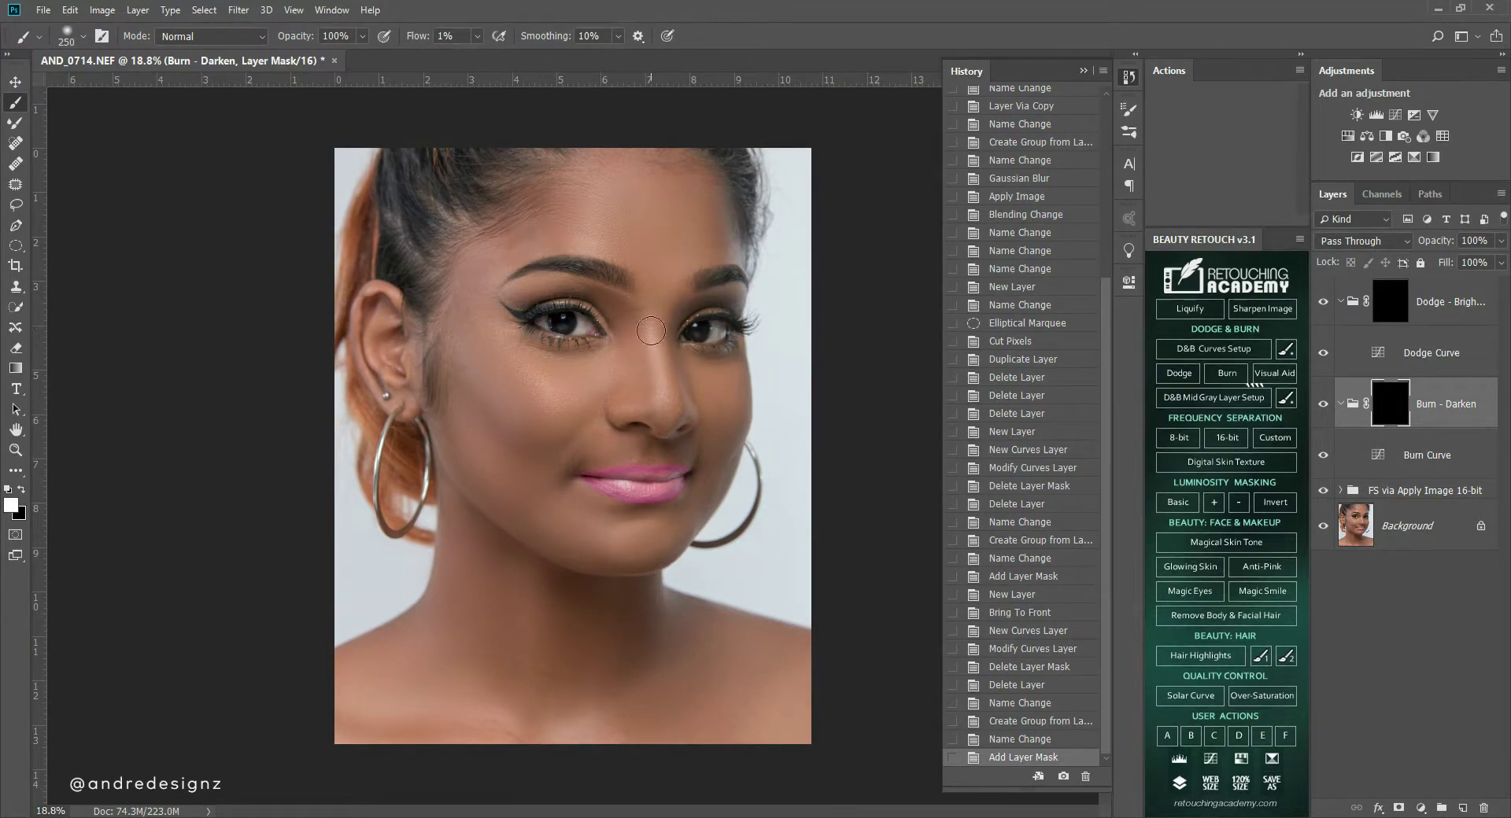
left_click(1395, 308)
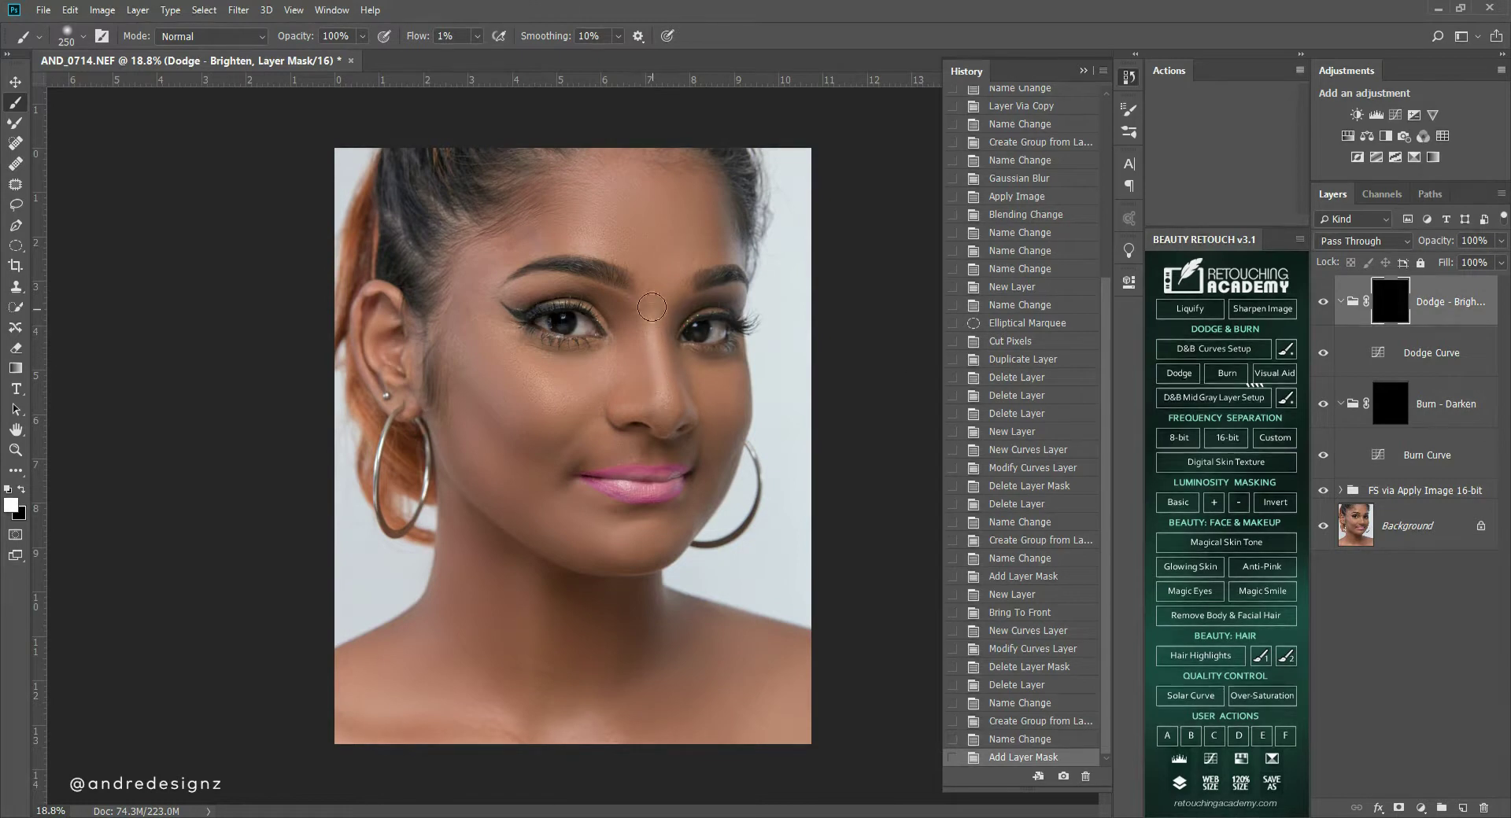
left_click_drag(661, 429, 664, 323)
mouse_move(664, 226)
left_mouse_down()
mouse_move(611, 213)
mouse_move(583, 225)
mouse_move(598, 217)
mouse_move(586, 244)
mouse_move(582, 199)
mouse_move(578, 213)
mouse_move(598, 183)
left_mouse_up()
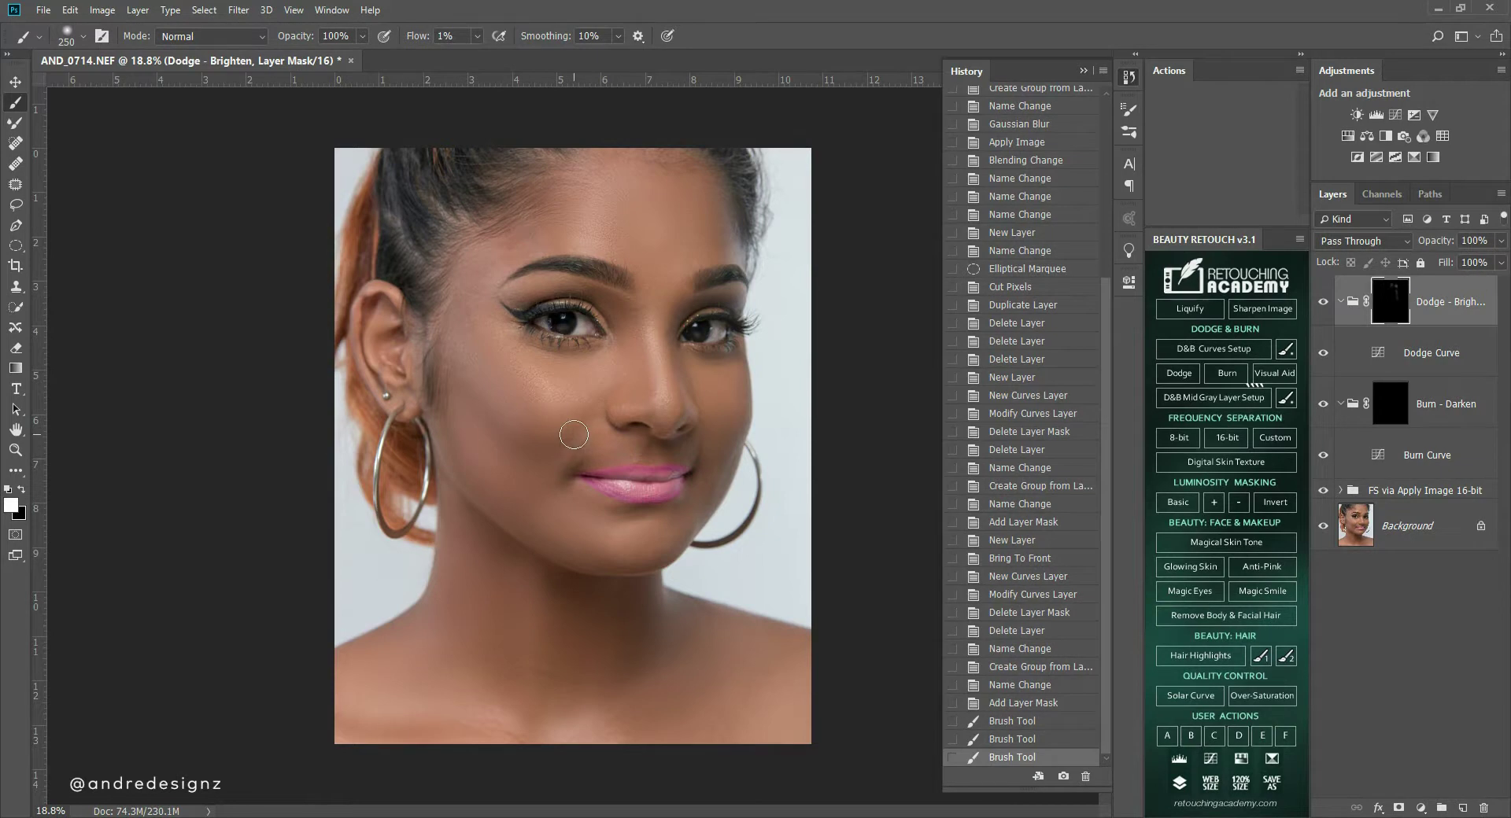
key("bracketright")
key("bracketright")
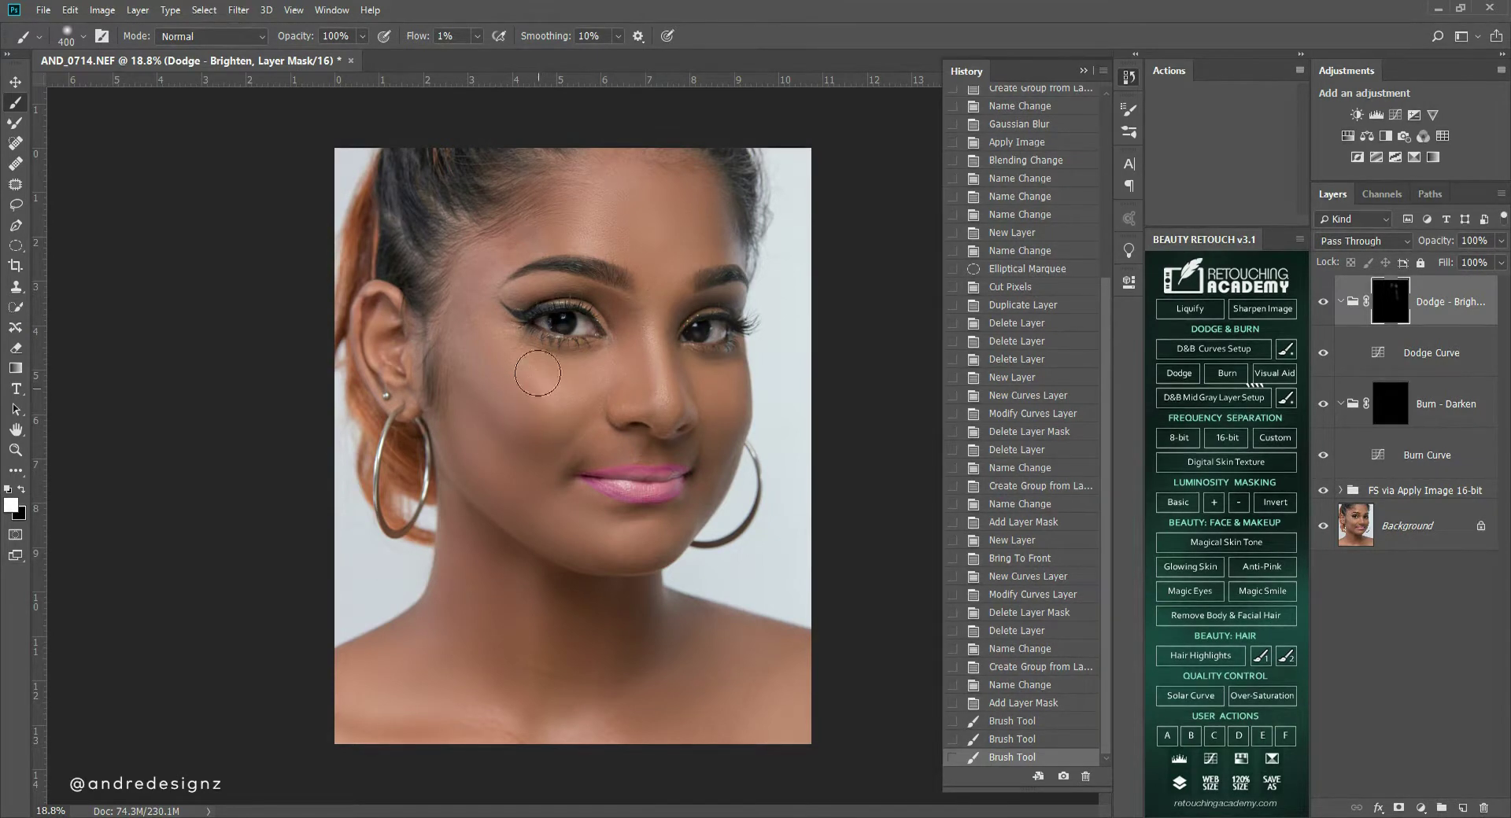
mouse_move(573, 405)
left_mouse_down()
mouse_move(543, 382)
mouse_move(527, 393)
mouse_move(544, 398)
left_mouse_up()
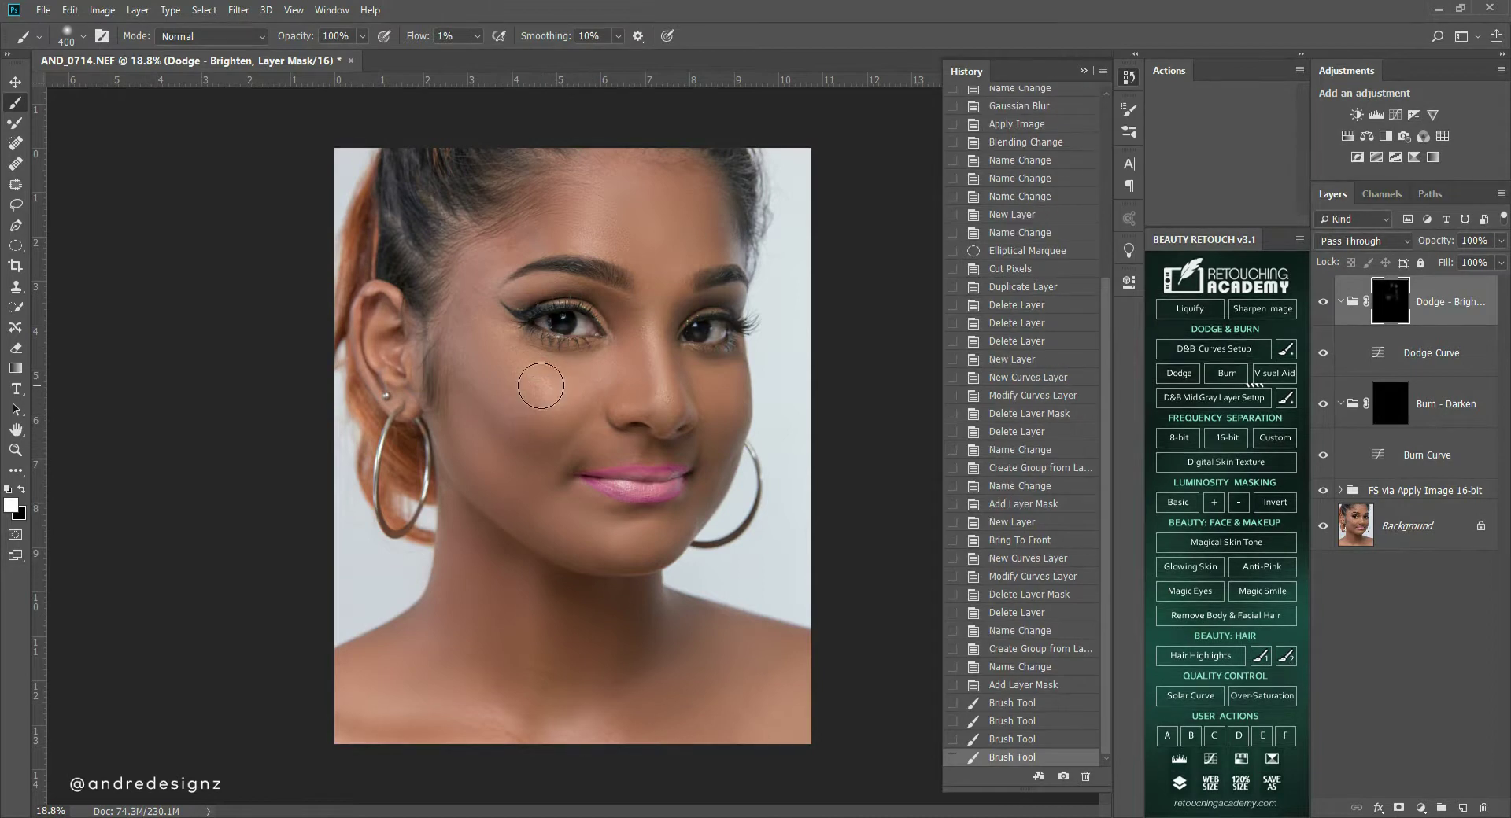
left_click_drag(722, 387, 720, 418)
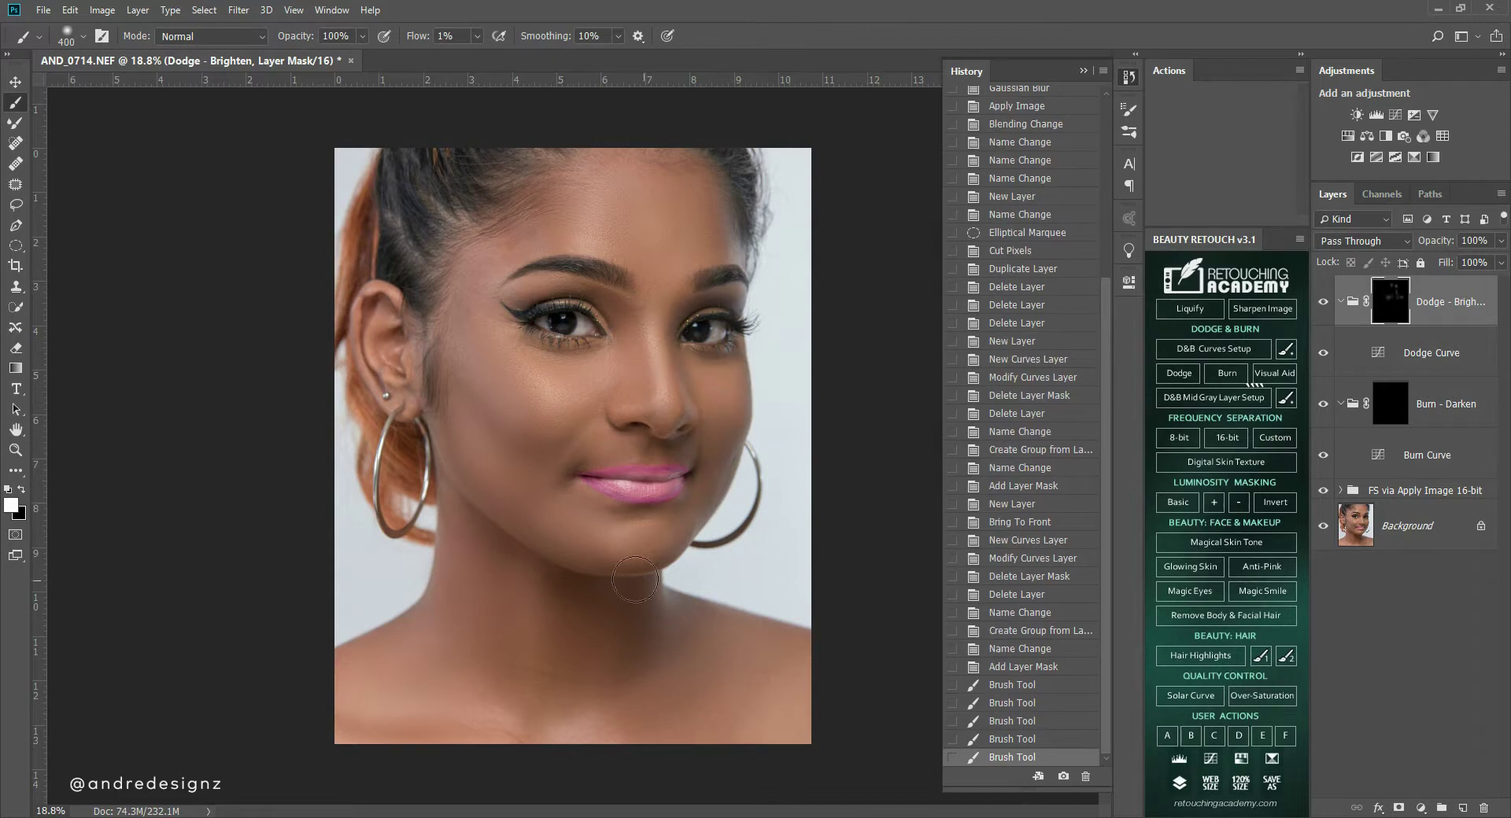
left_click_drag(623, 536, 629, 543)
Compare the dodge group on and off, then brighten below the left eye and near the jaw.
left_click(1323, 302)
left_click(1323, 302)
left_click(1323, 302)
left_click(1323, 302)
left_click(1323, 302)
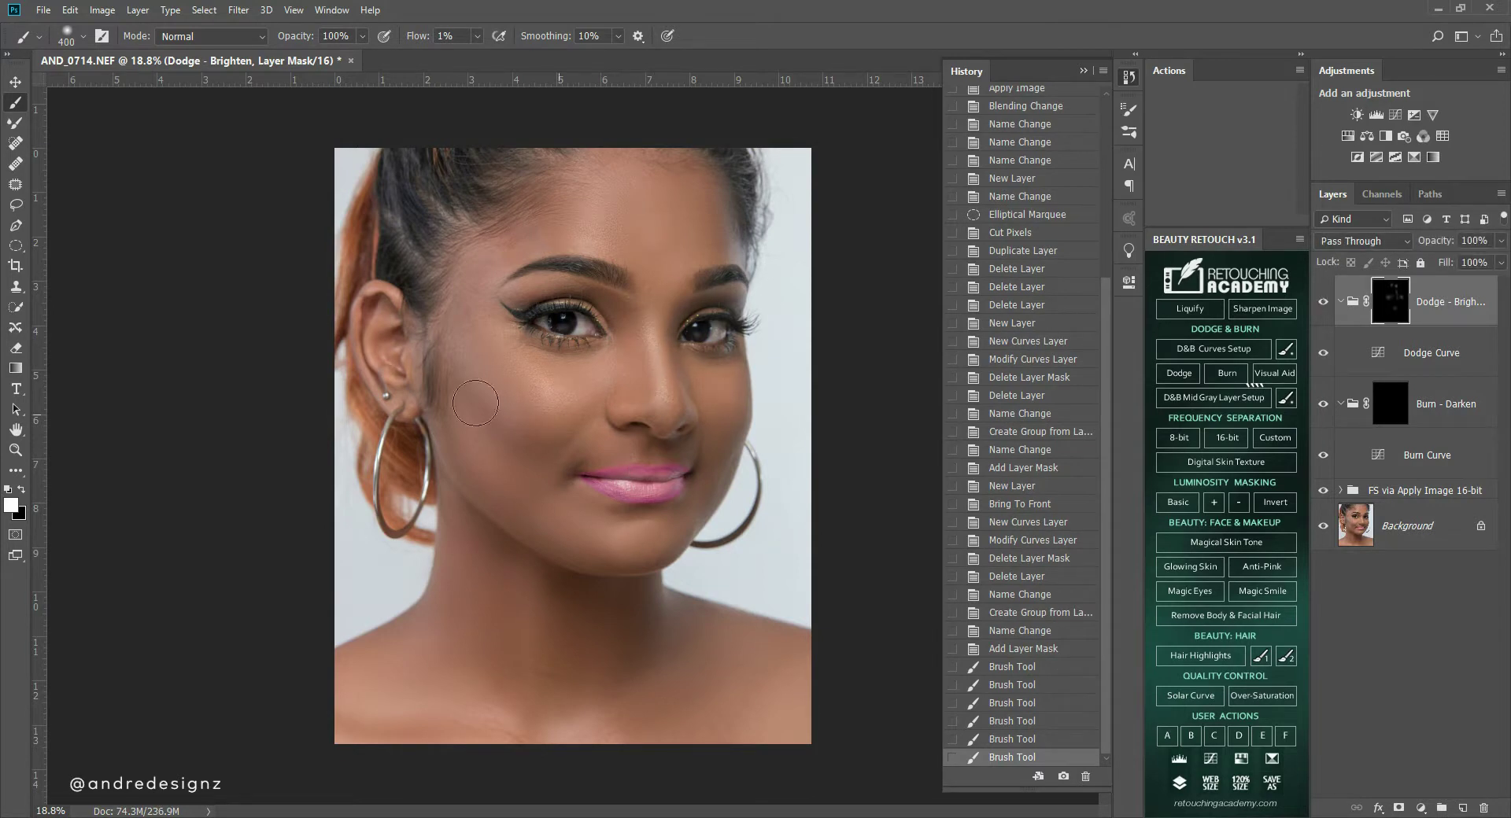
key("bracketleft")
key("bracketleft")
key("bracketleft")
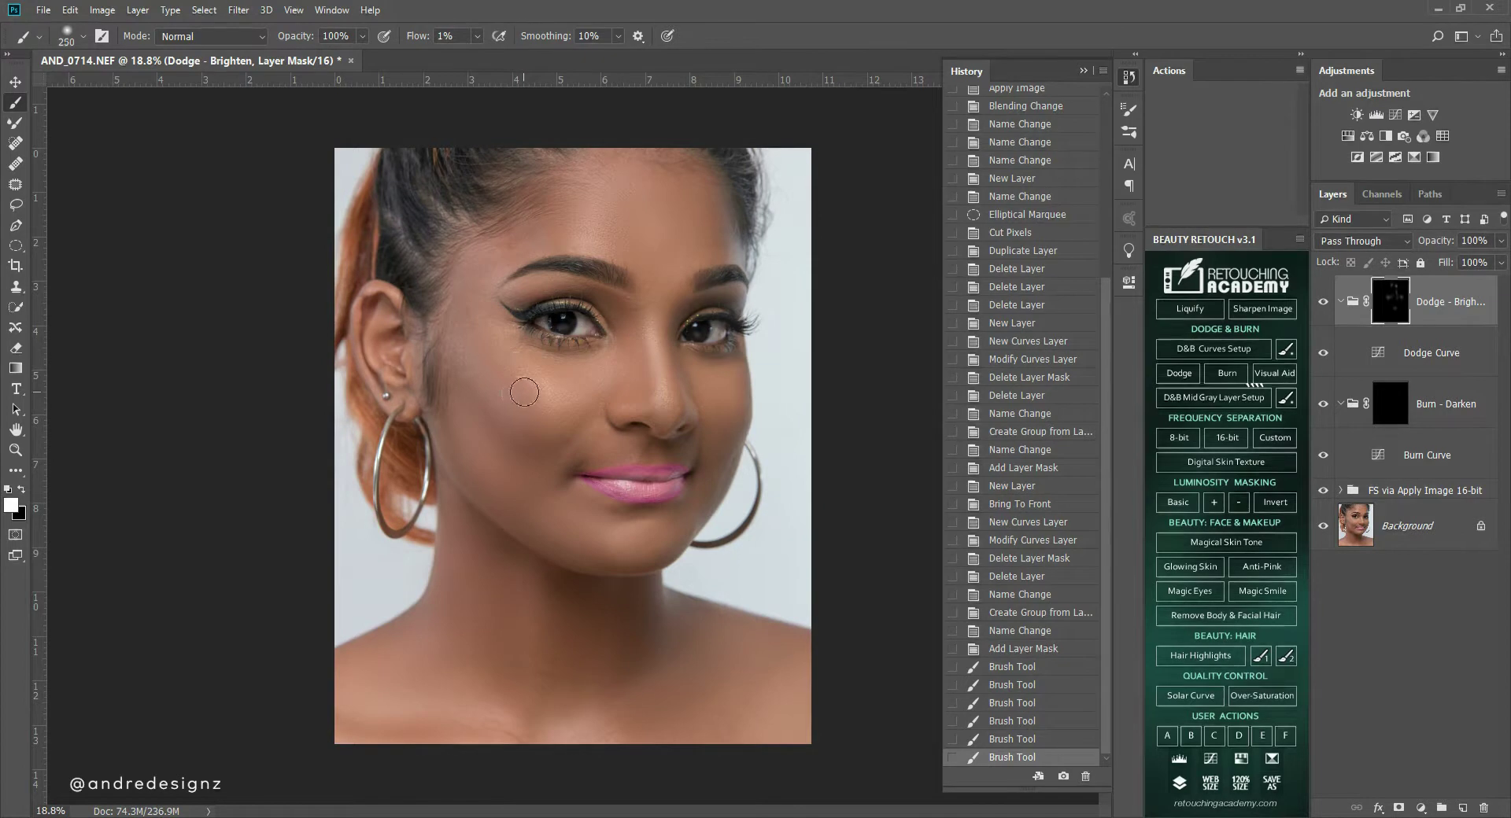
mouse_move(494, 333)
left_mouse_down()
mouse_move(514, 383)
mouse_move(491, 339)
mouse_move(513, 358)
mouse_move(503, 331)
mouse_move(529, 405)
mouse_move(597, 372)
mouse_move(589, 425)
left_mouse_up()
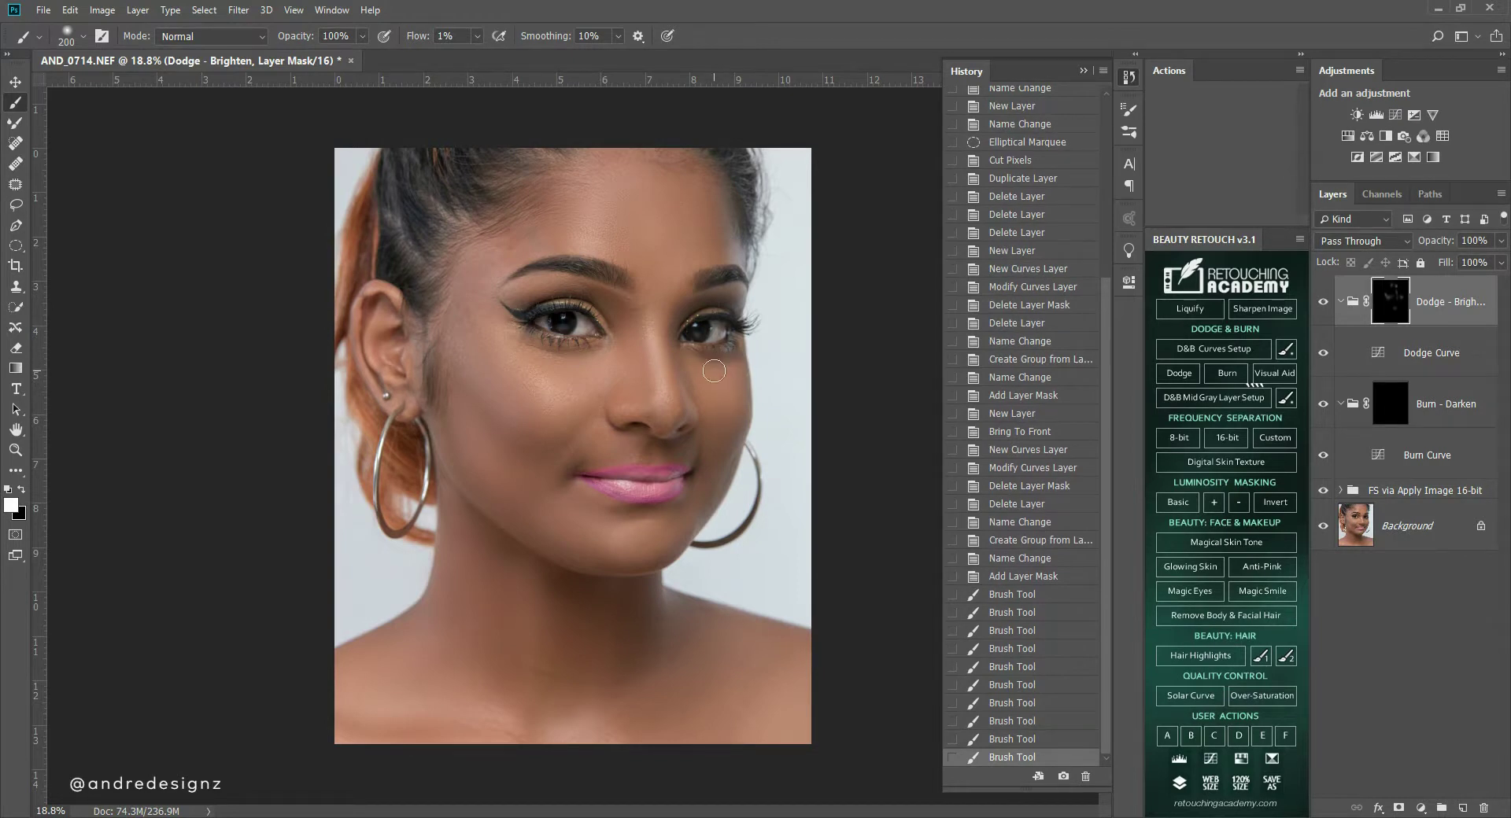
left_click(724, 445)
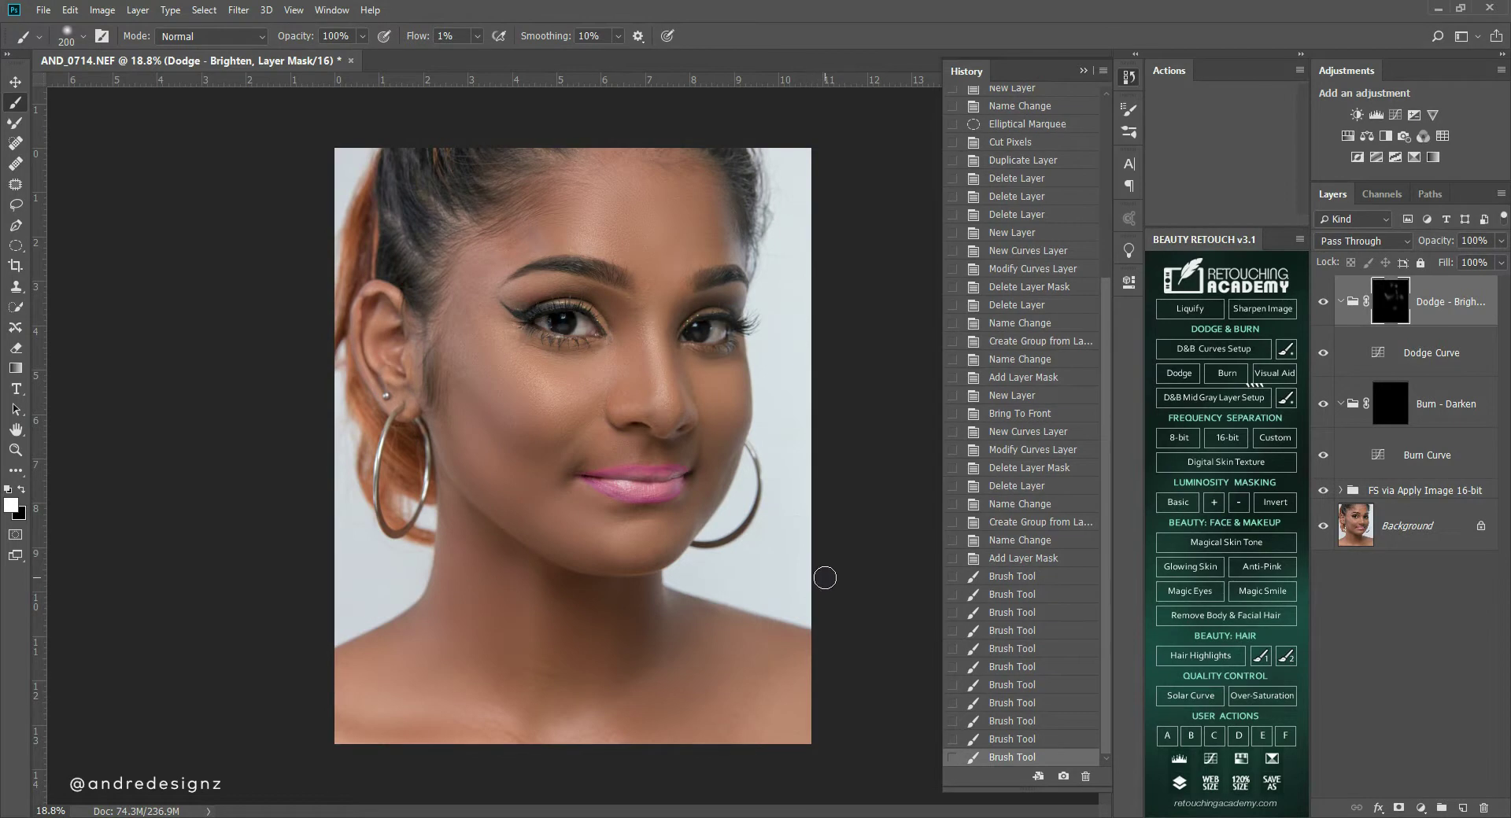
key("bracketleft")
key("bracketleft")
key("bracketleft")
key("bracketleft")
left_click(780, 484)
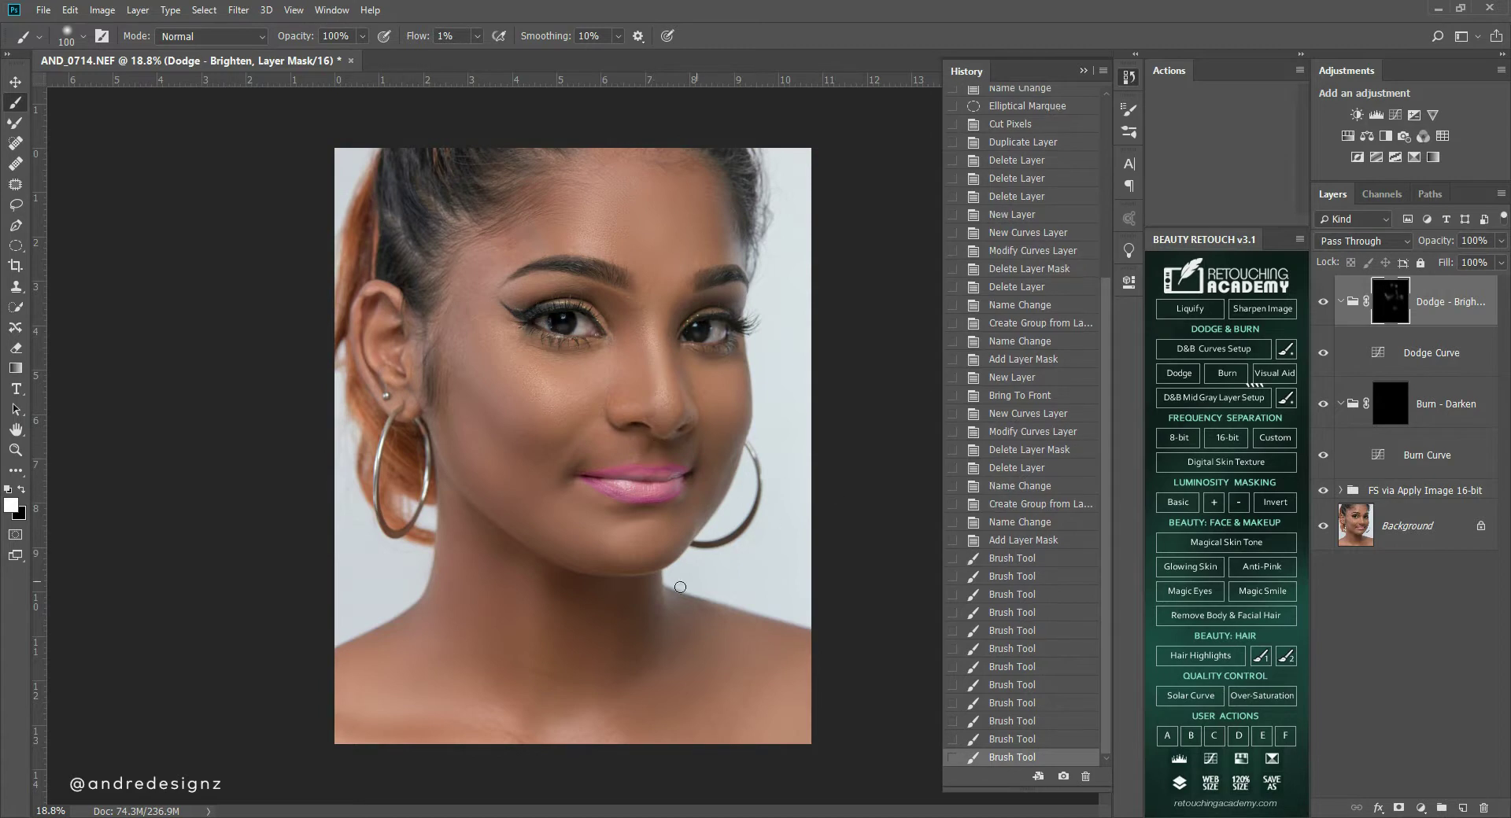
Brighten the neck and both shoulders with a 300-pixel brush.
key("bracketright")
key("bracketright")
key("bracketright")
key("bracketright")
mouse_move(522, 620)
left_mouse_down()
mouse_move(537, 689)
mouse_move(505, 660)
left_mouse_up()
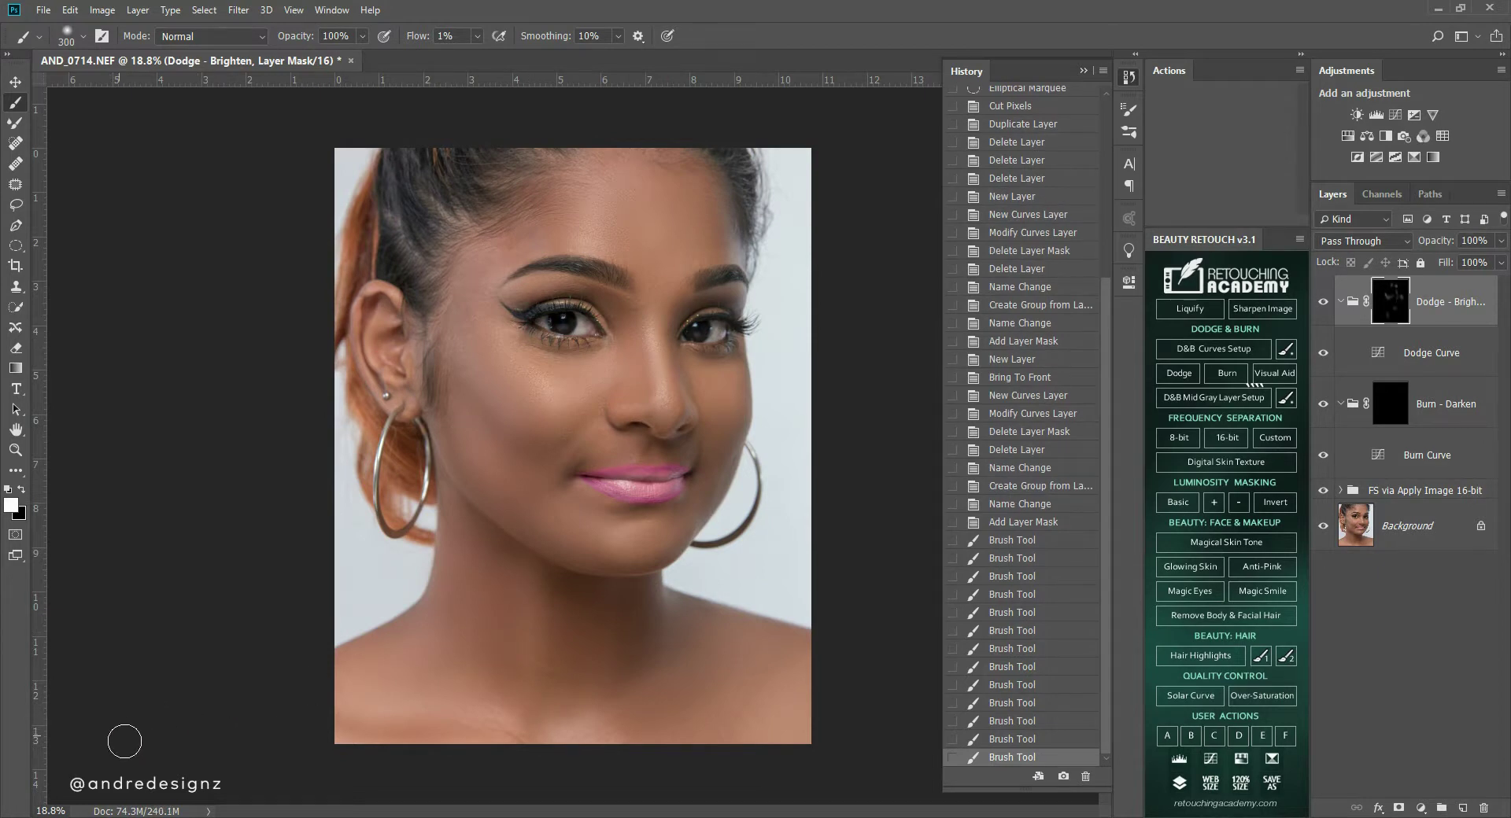
left_click_drag(485, 600, 477, 555)
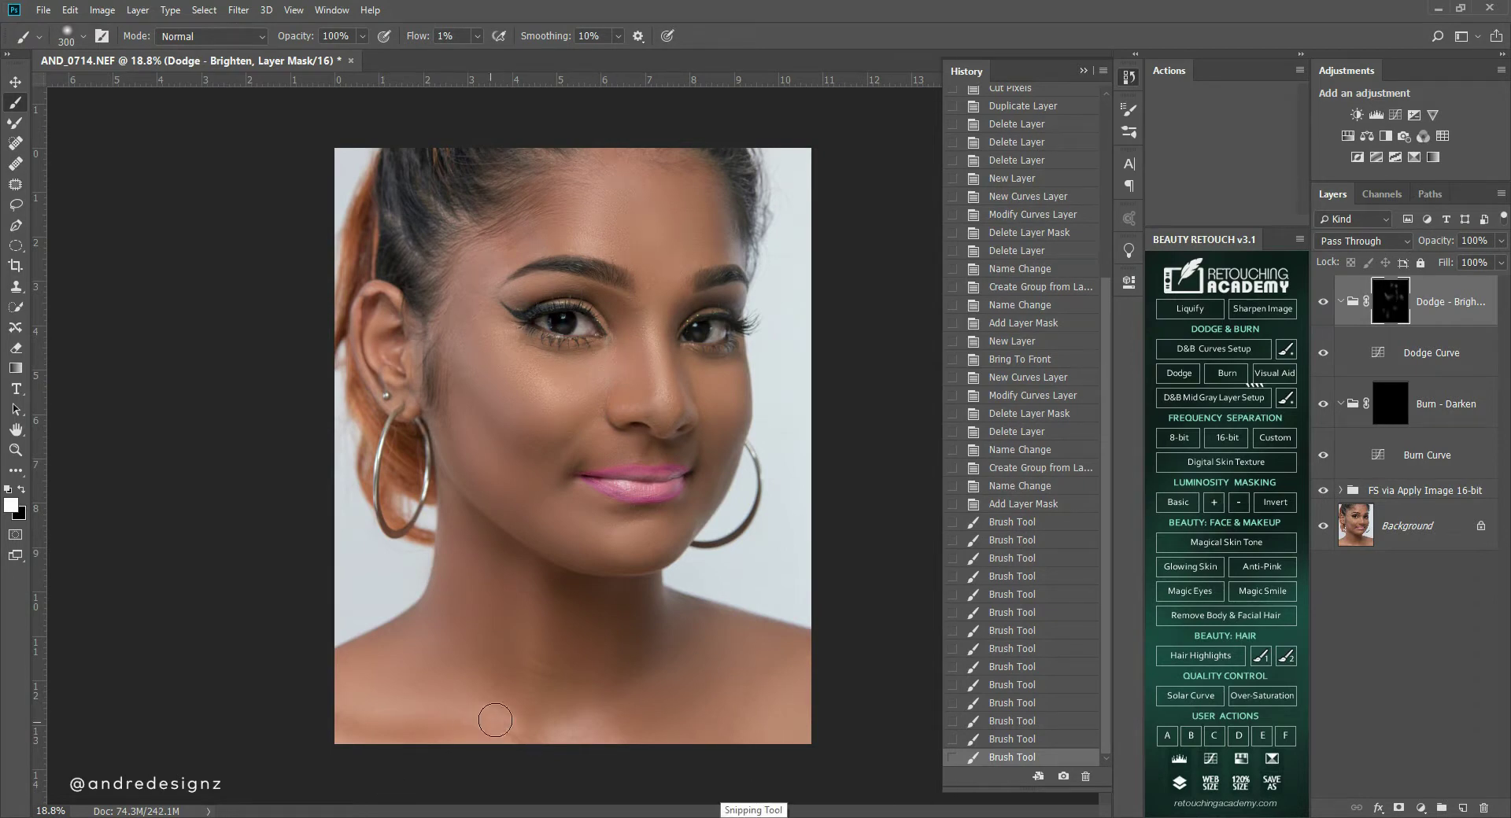
left_click_drag(442, 706, 351, 701)
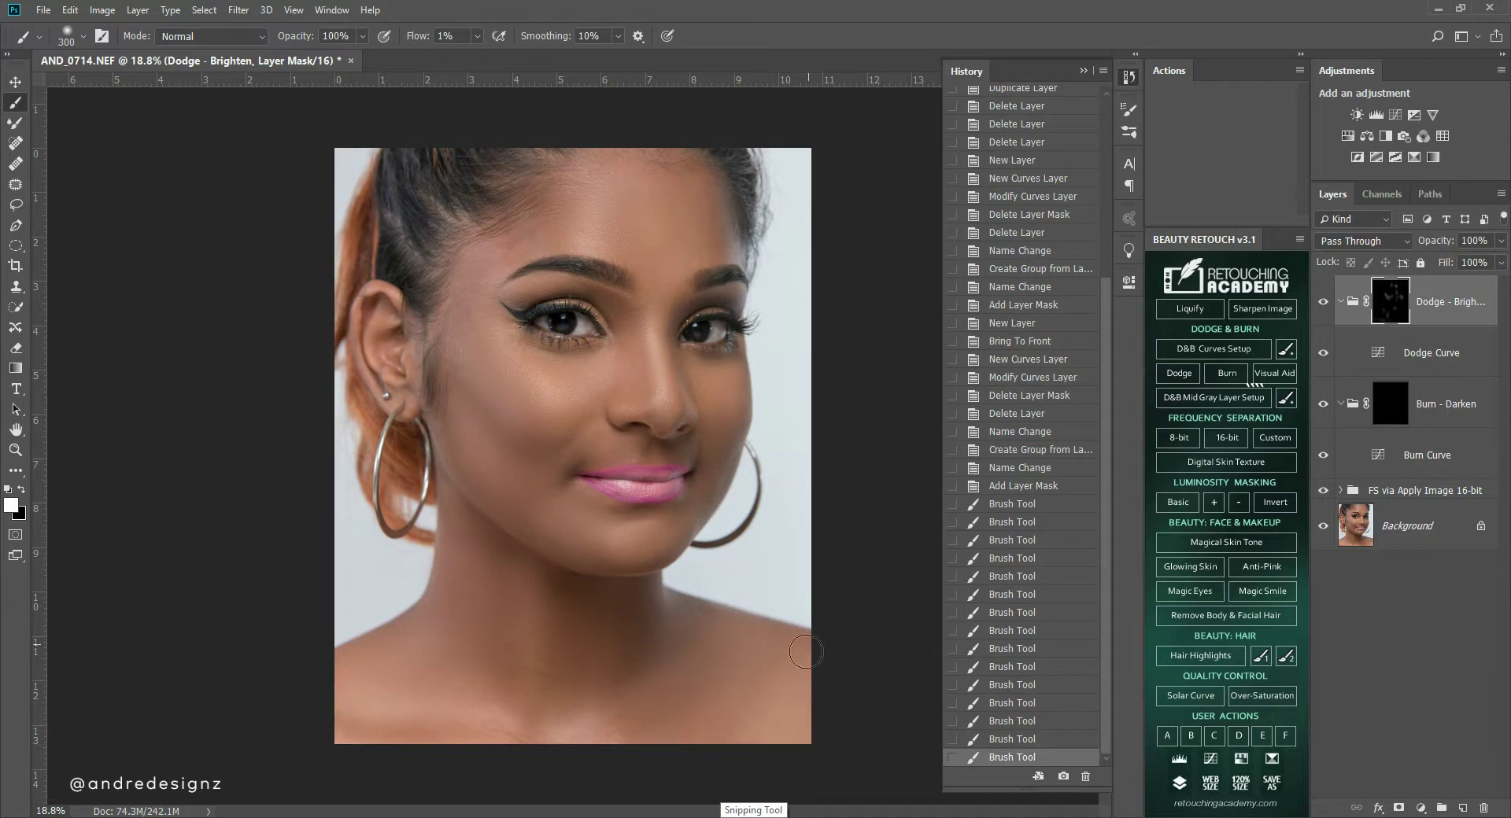
left_click_drag(764, 710, 749, 715)
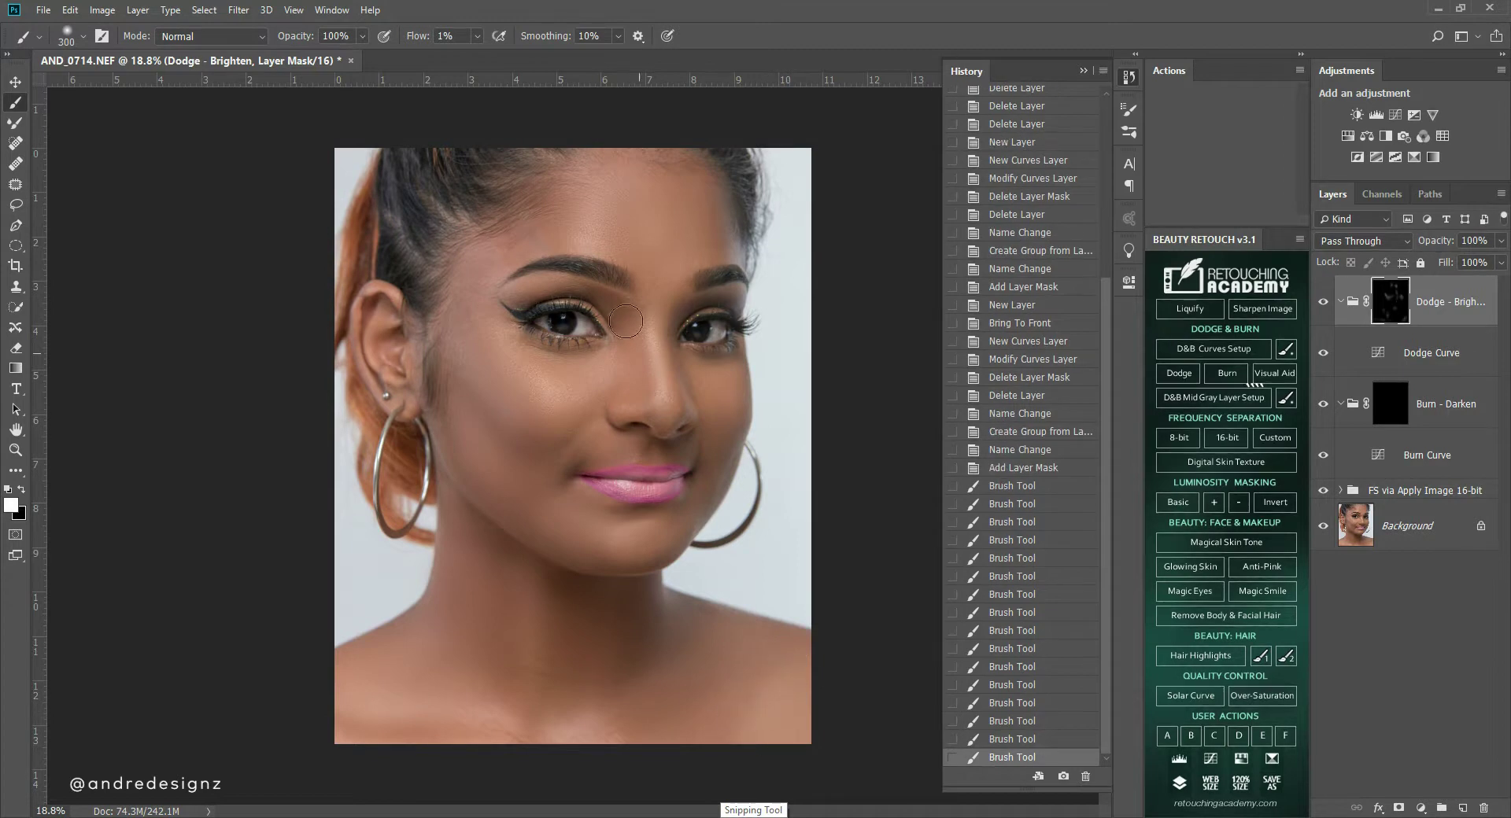
scroll(606, 241, "down", 2)
scroll(607, 223, "up", 2)
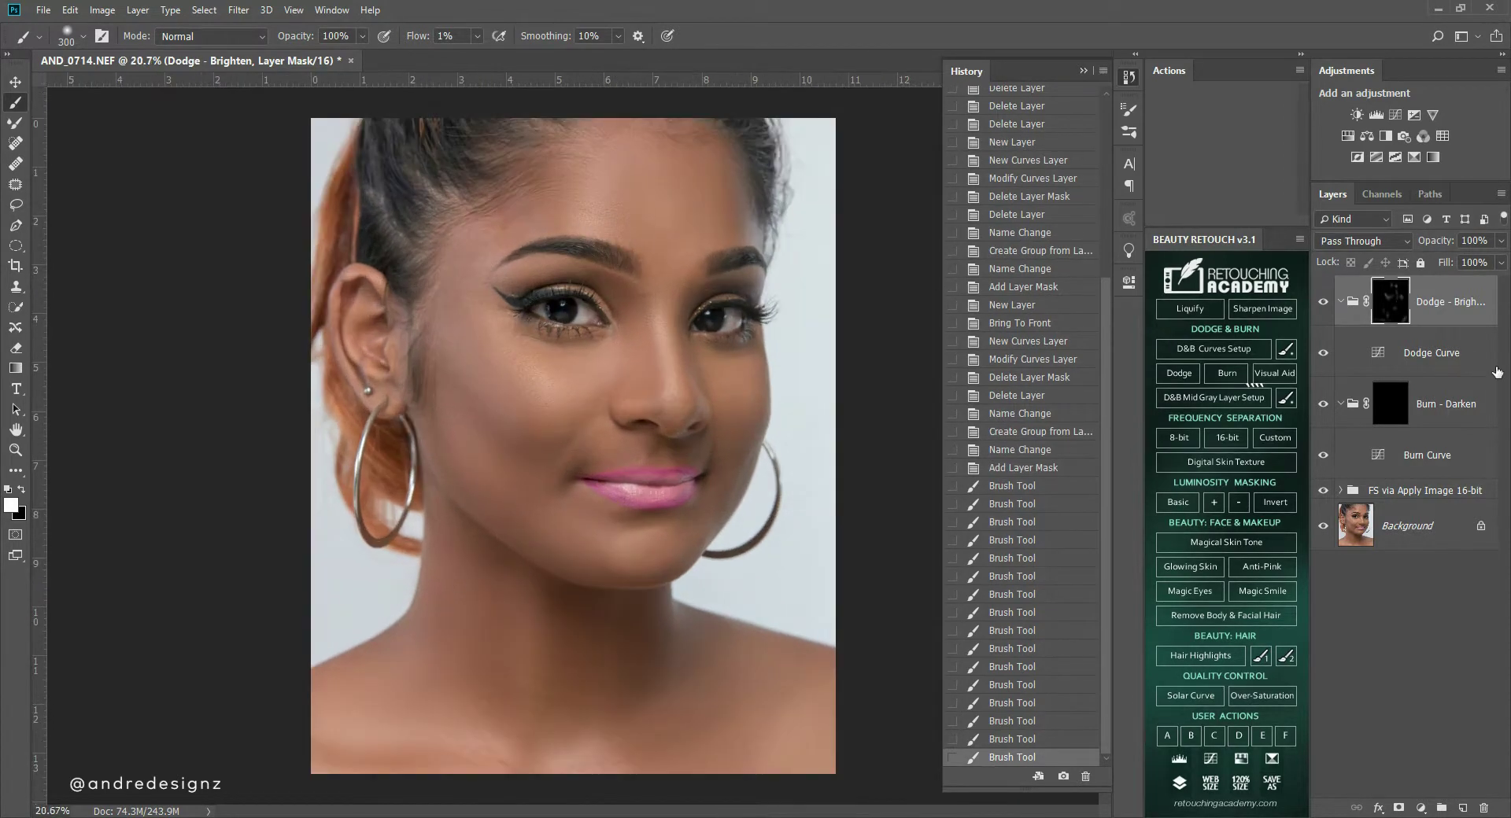
On the Burn - Darken mask, softly darken the cheek and both jaw edges.
left_click(1415, 410)
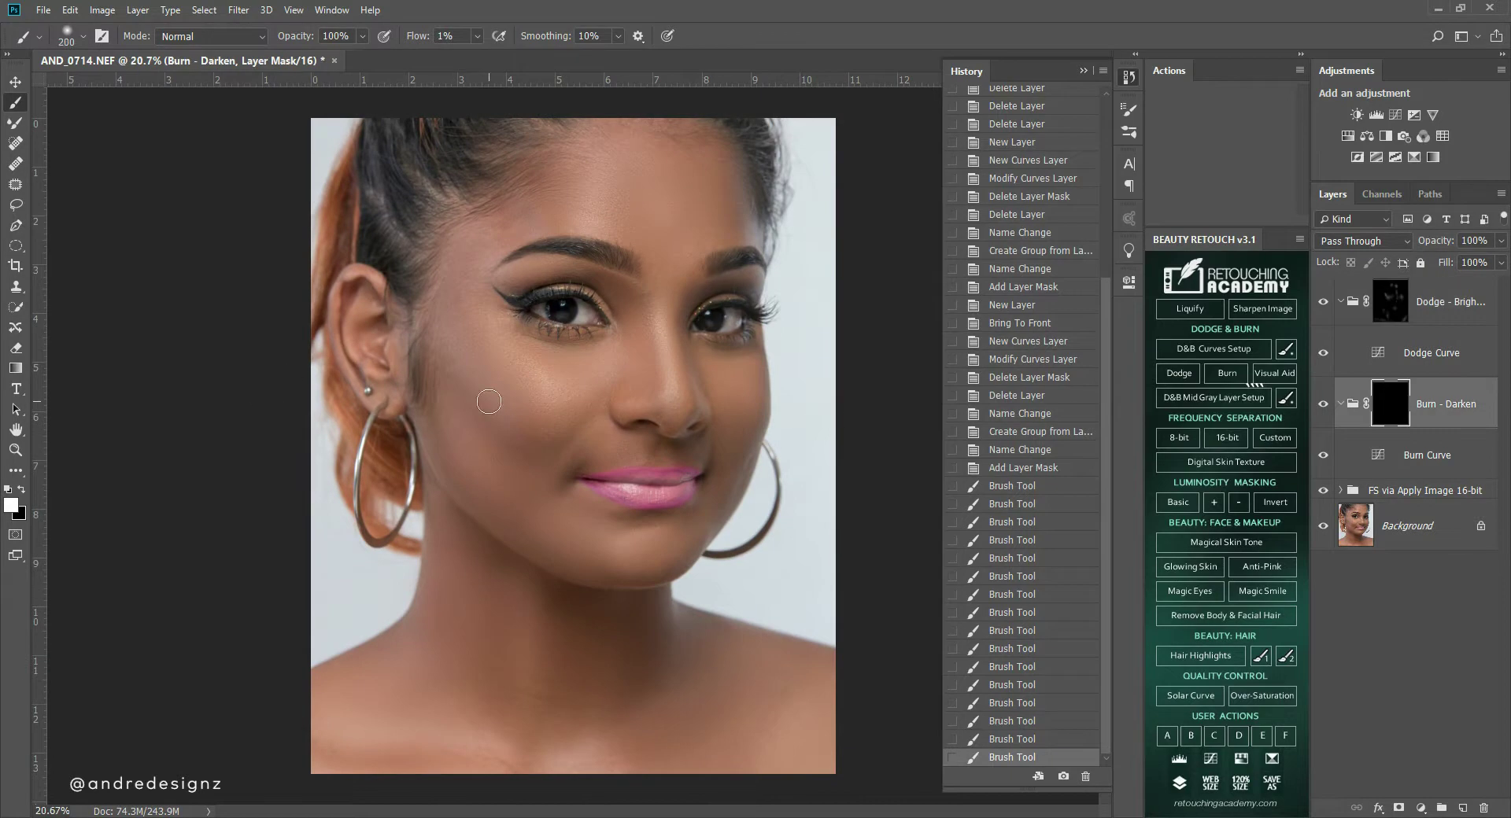
left_click_drag(482, 393, 510, 405)
left_click_drag(546, 461, 550, 433)
key("bracketleft")
key("bracketleft")
mouse_move(502, 526)
left_mouse_down()
mouse_move(543, 581)
mouse_move(598, 612)
left_mouse_up()
mouse_move(730, 486)
left_mouse_down()
mouse_move(722, 573)
mouse_move(661, 556)
mouse_move(606, 576)
left_mouse_up()
With a larger brush, deepen shadows on the neck, lower-right shoulder, cheek and face.
key("bracketright")
key("bracketright")
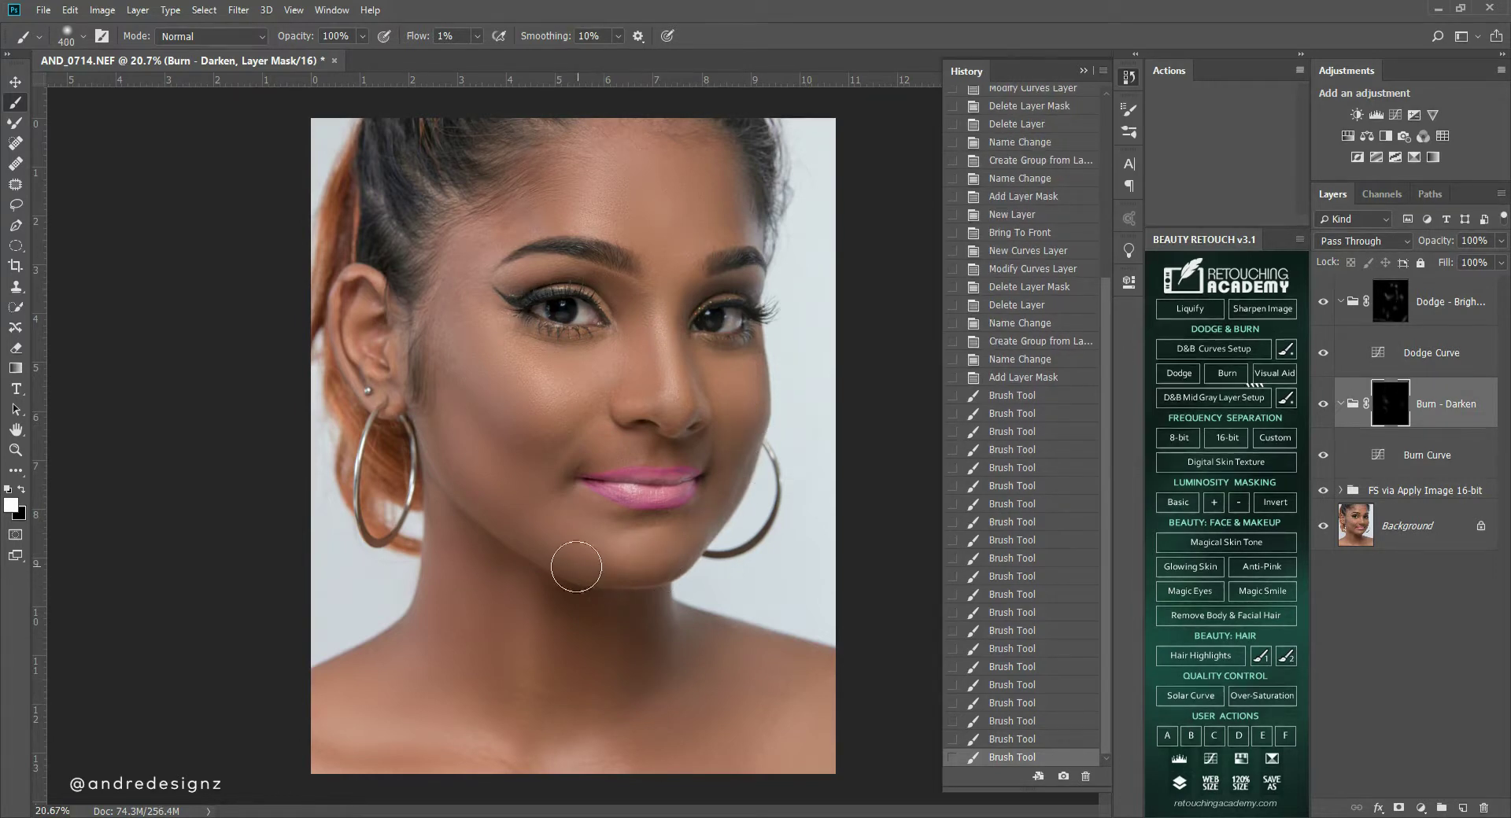
mouse_move(587, 708)
left_mouse_down()
mouse_move(563, 617)
mouse_move(566, 711)
mouse_move(650, 678)
mouse_move(466, 668)
mouse_move(459, 580)
mouse_move(432, 601)
mouse_move(432, 761)
left_mouse_up()
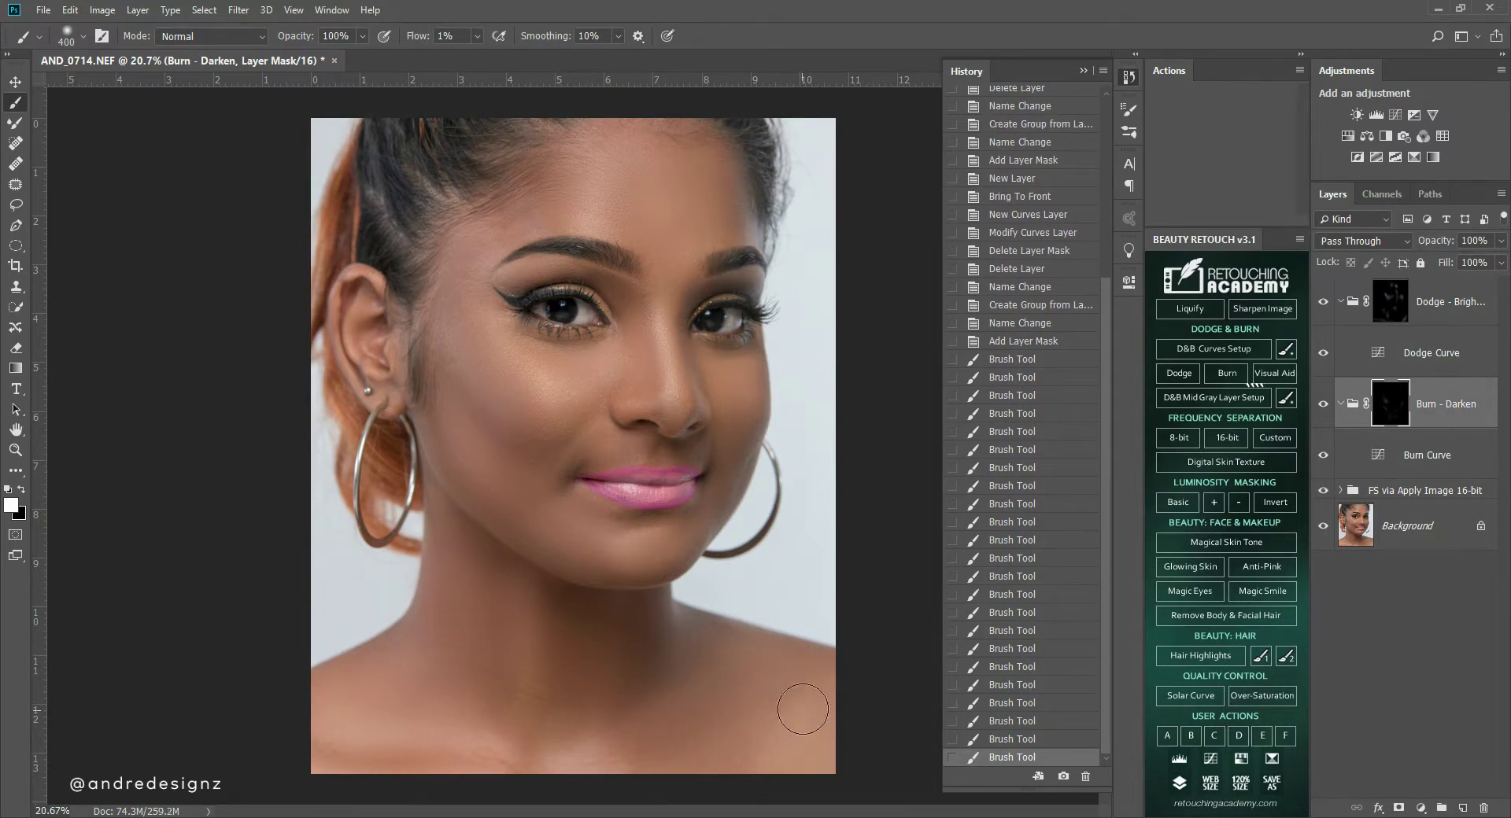
left_click_drag(658, 650, 617, 664)
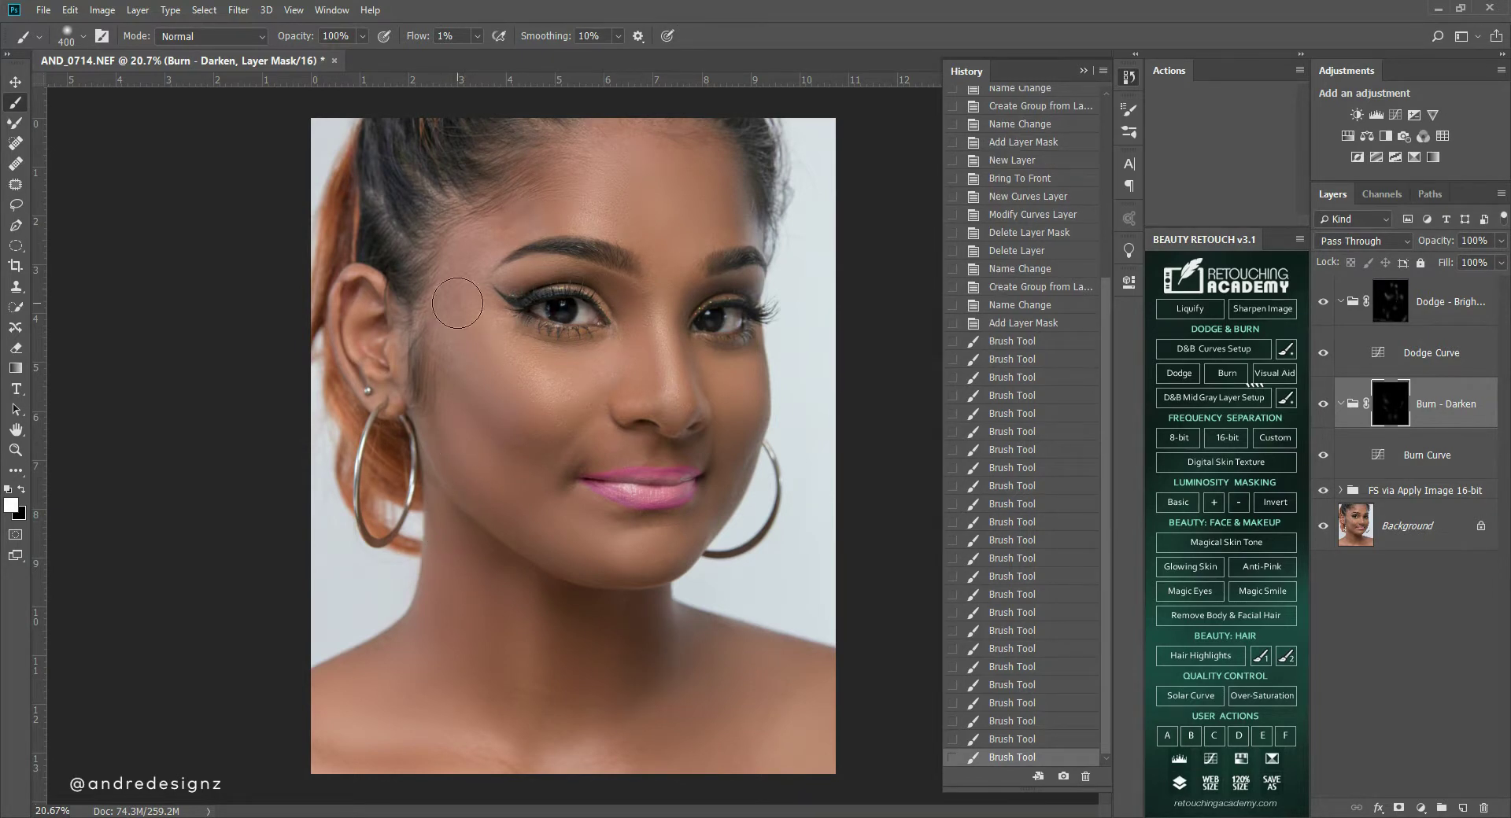
mouse_move(459, 379)
left_mouse_down()
mouse_move(441, 314)
mouse_move(460, 381)
mouse_move(511, 453)
left_mouse_up()
scroll(574, 441, "down", 1)
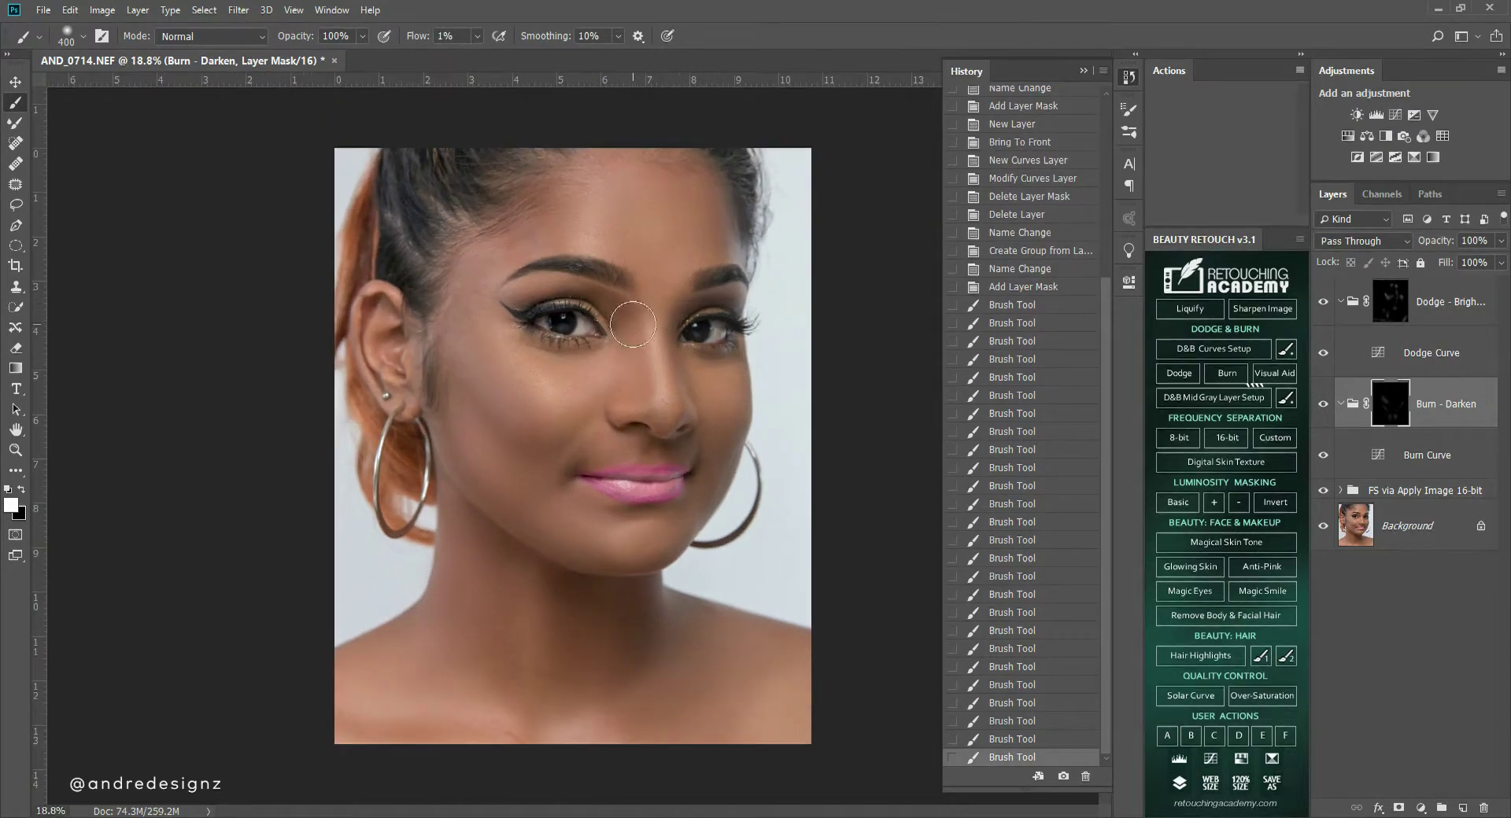
left_click_drag(673, 299, 724, 414)
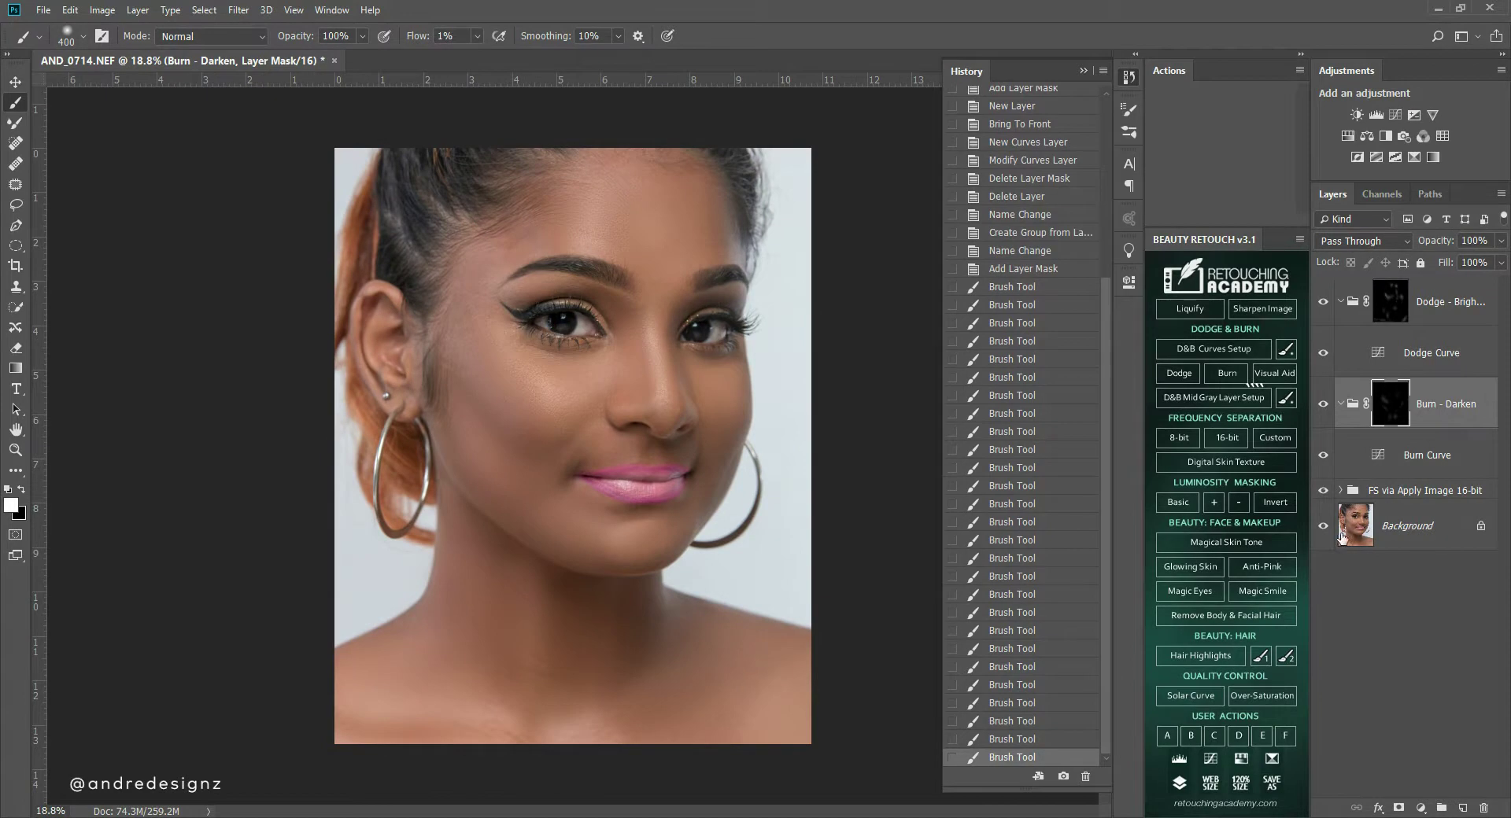
Toggle the retouching layers off and on to compare the portrait before and after.
left_click(1324, 525, "alt")
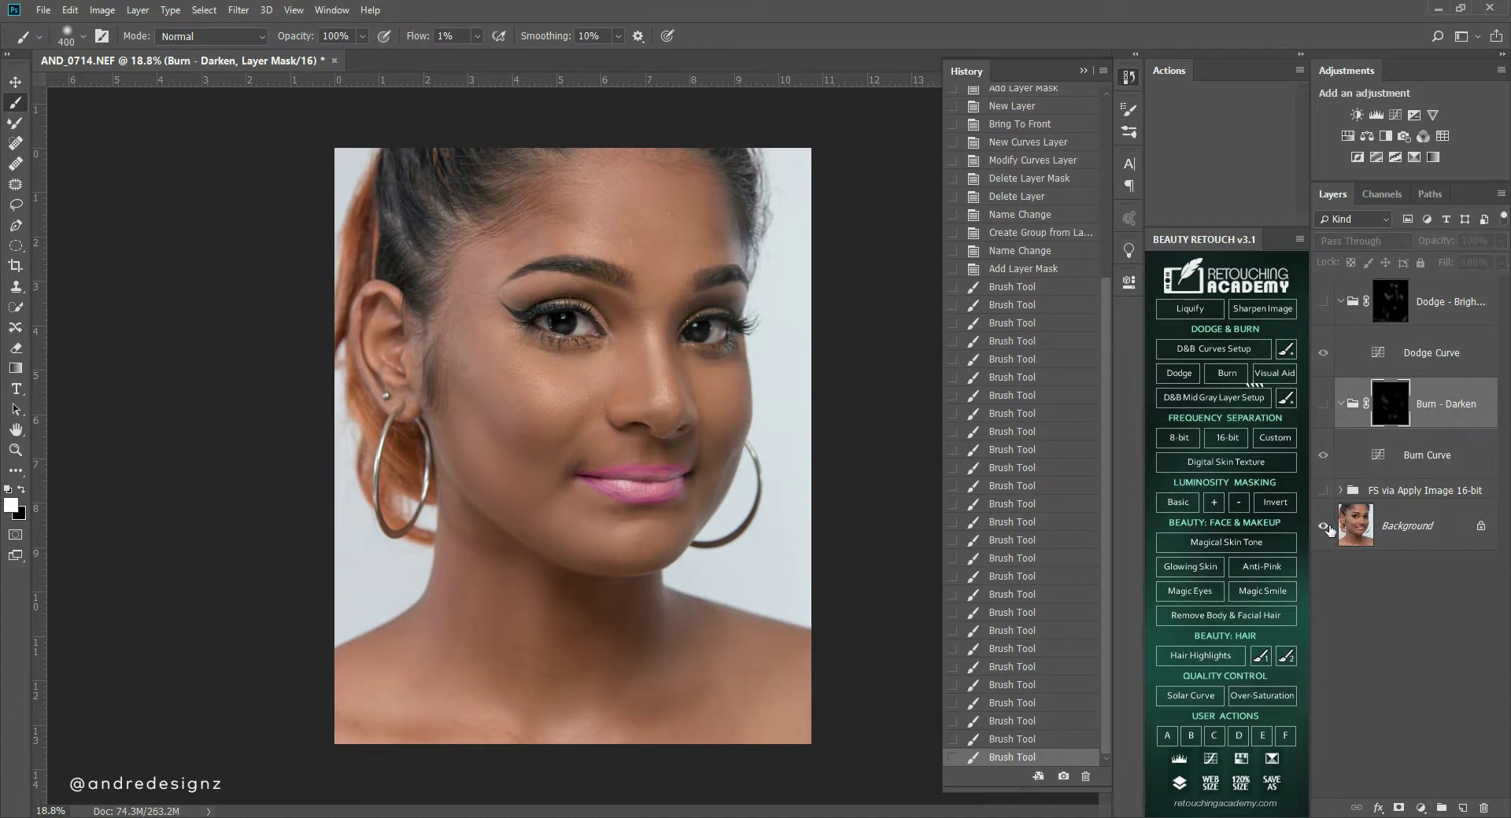
left_click(1330, 529, "alt")
left_click(1331, 532, "alt")
left_click(1337, 533)
left_click(1328, 526, "alt")
left_click(1325, 530, "alt")
left_click(1324, 529, "alt")
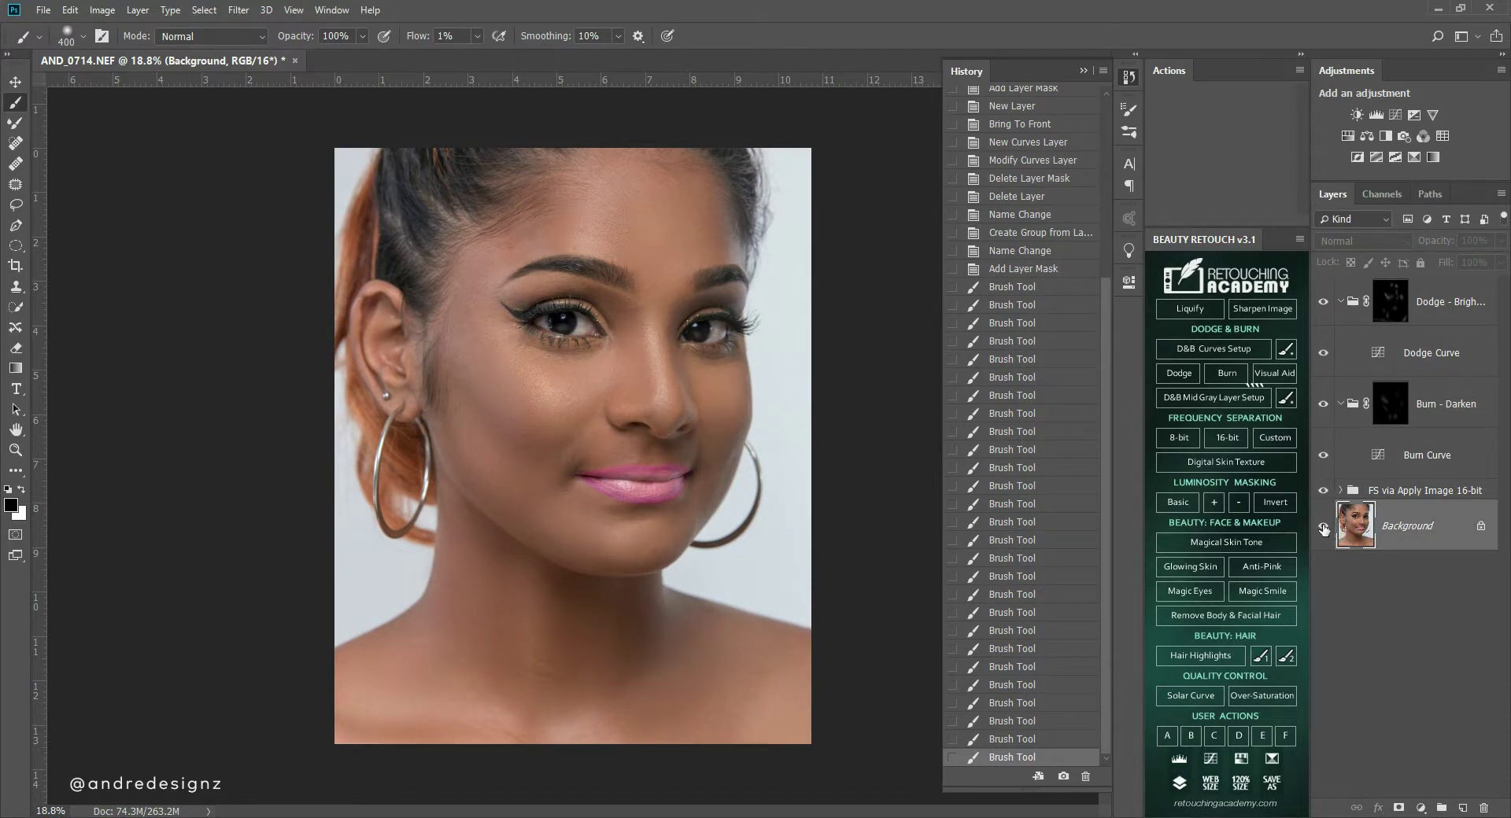
scroll(636, 354, "up", 11)
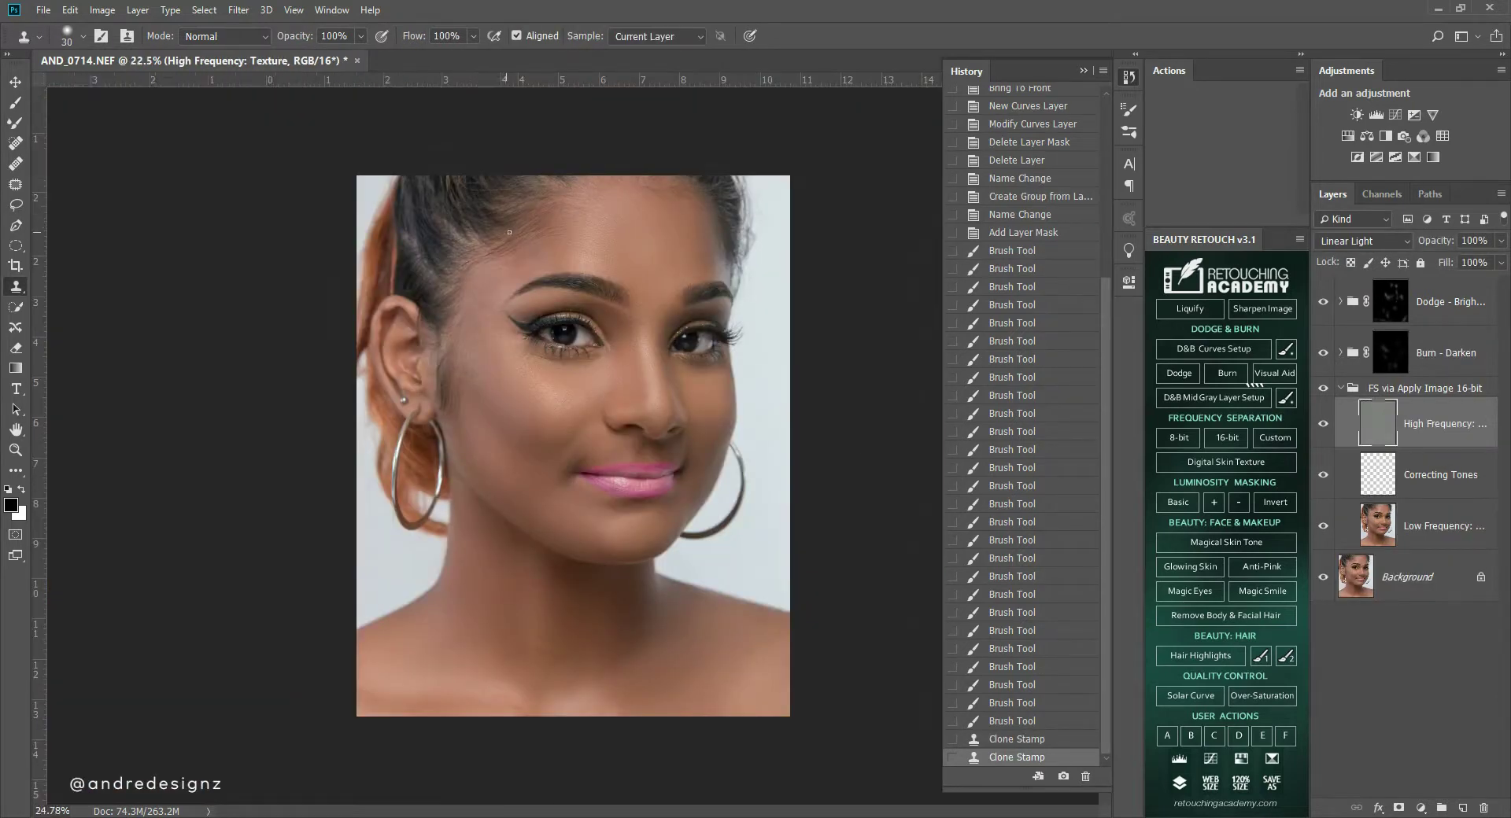
scroll(500, 319, "up", 3)
scroll(744, 322, "down", 2)
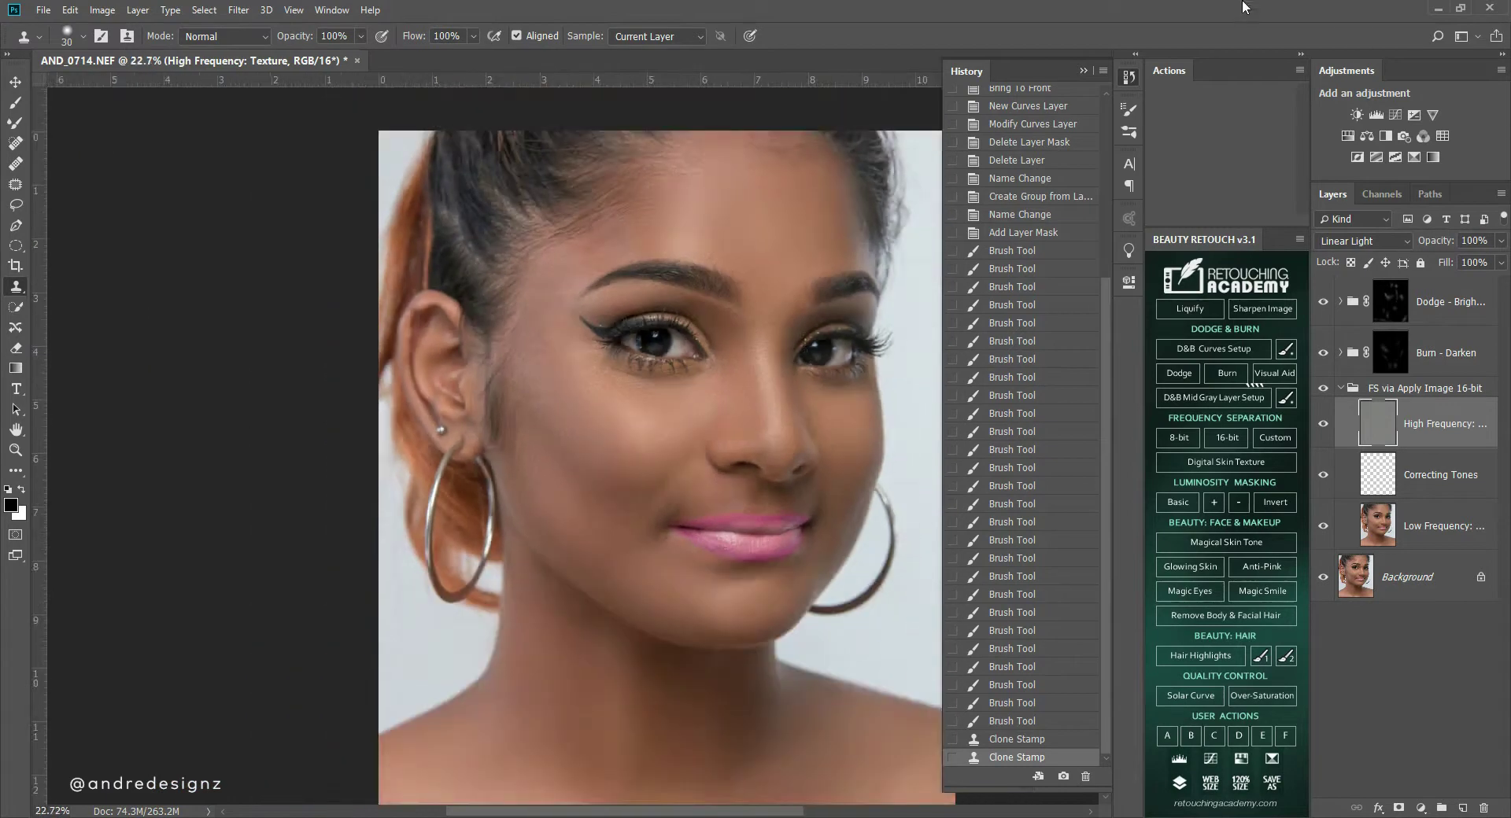
Combine the Dodge, Burn and collapsed frequency-separation groups into Group 1 with Ctrl+G.
left_click(1409, 303)
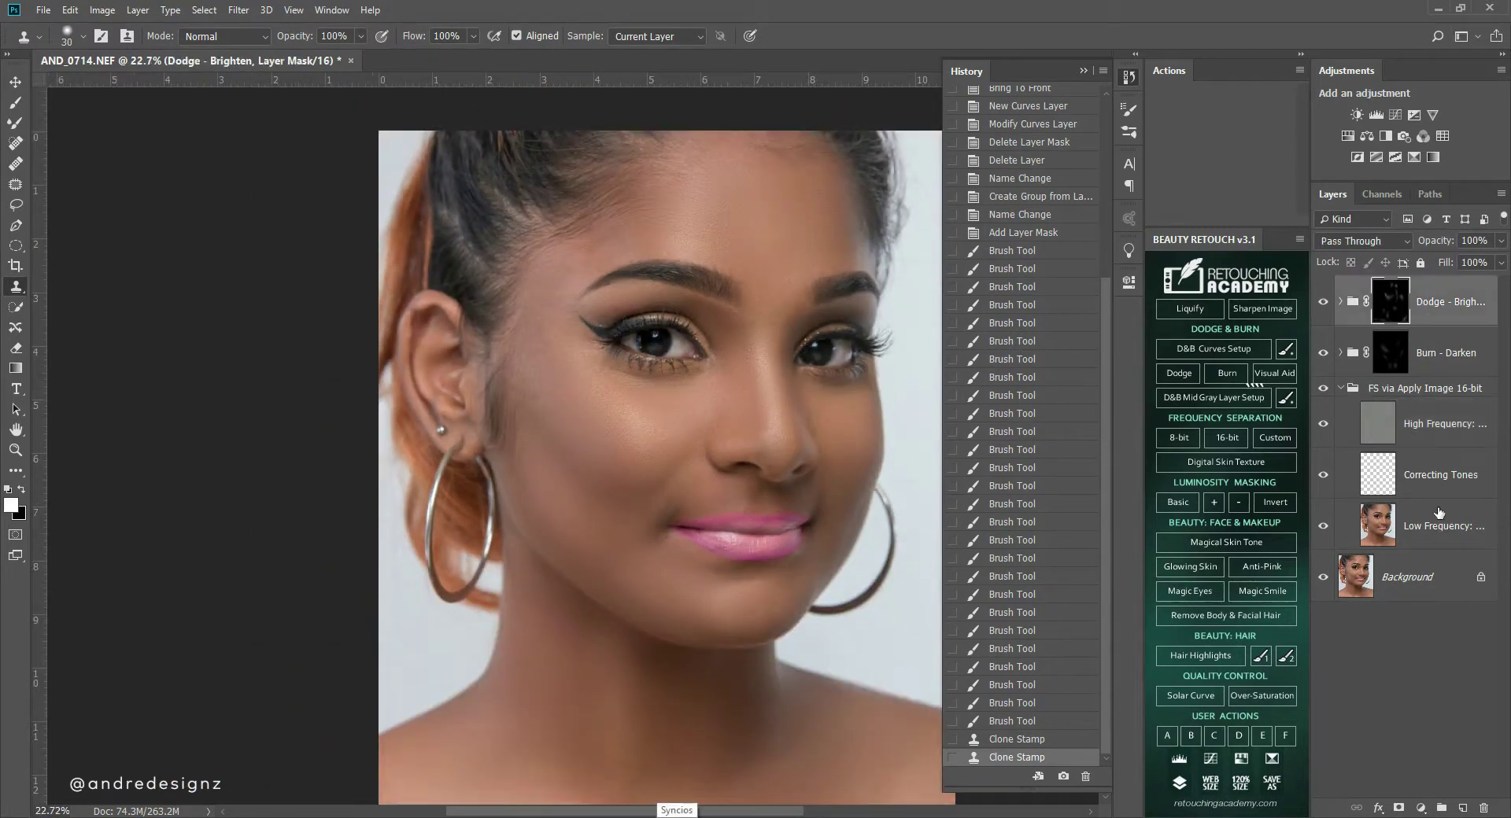
left_click(1343, 388)
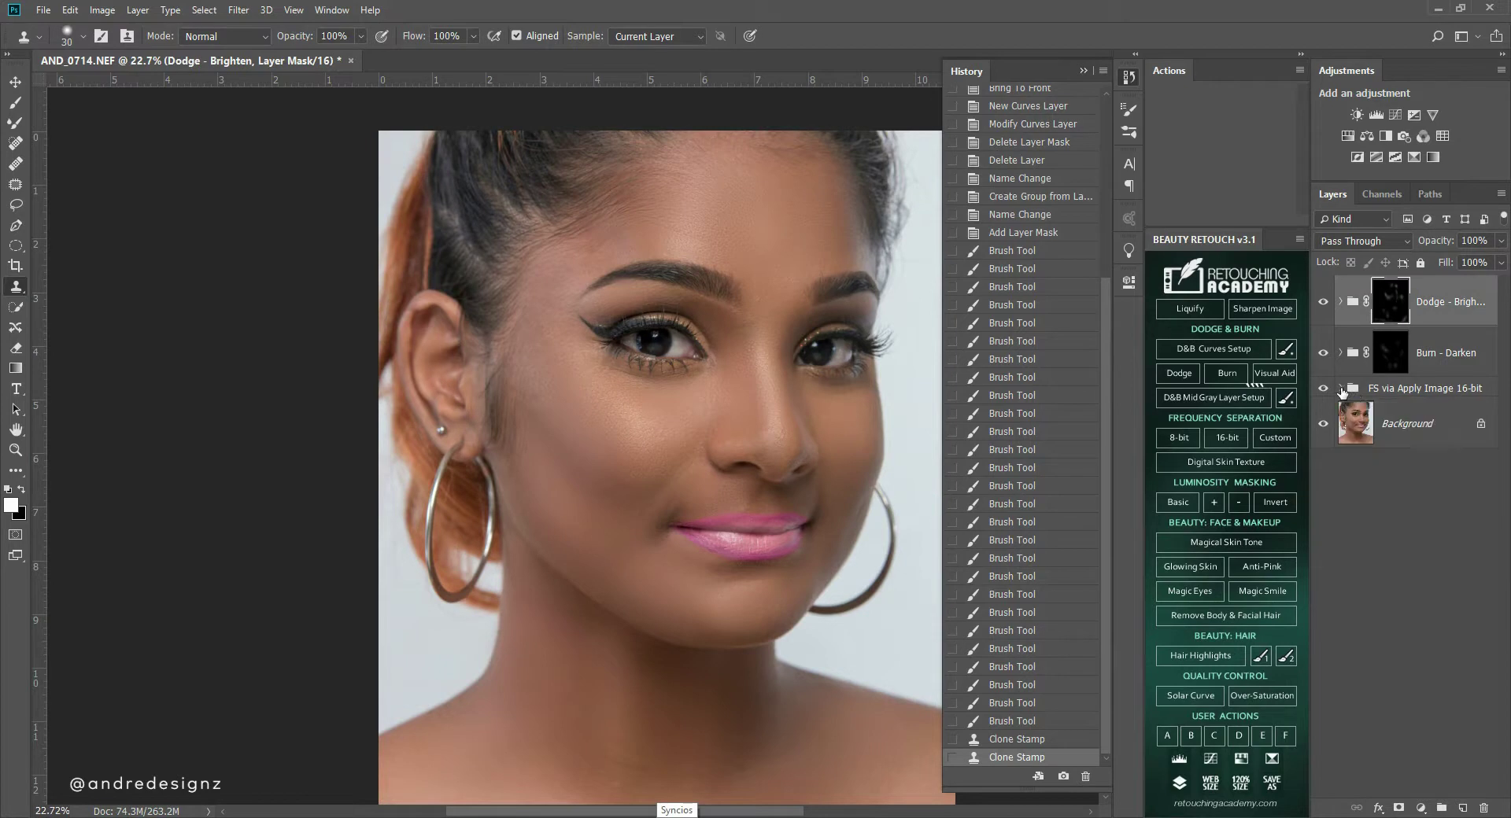
left_click(1398, 386, "shift")
key("ctrl+g")
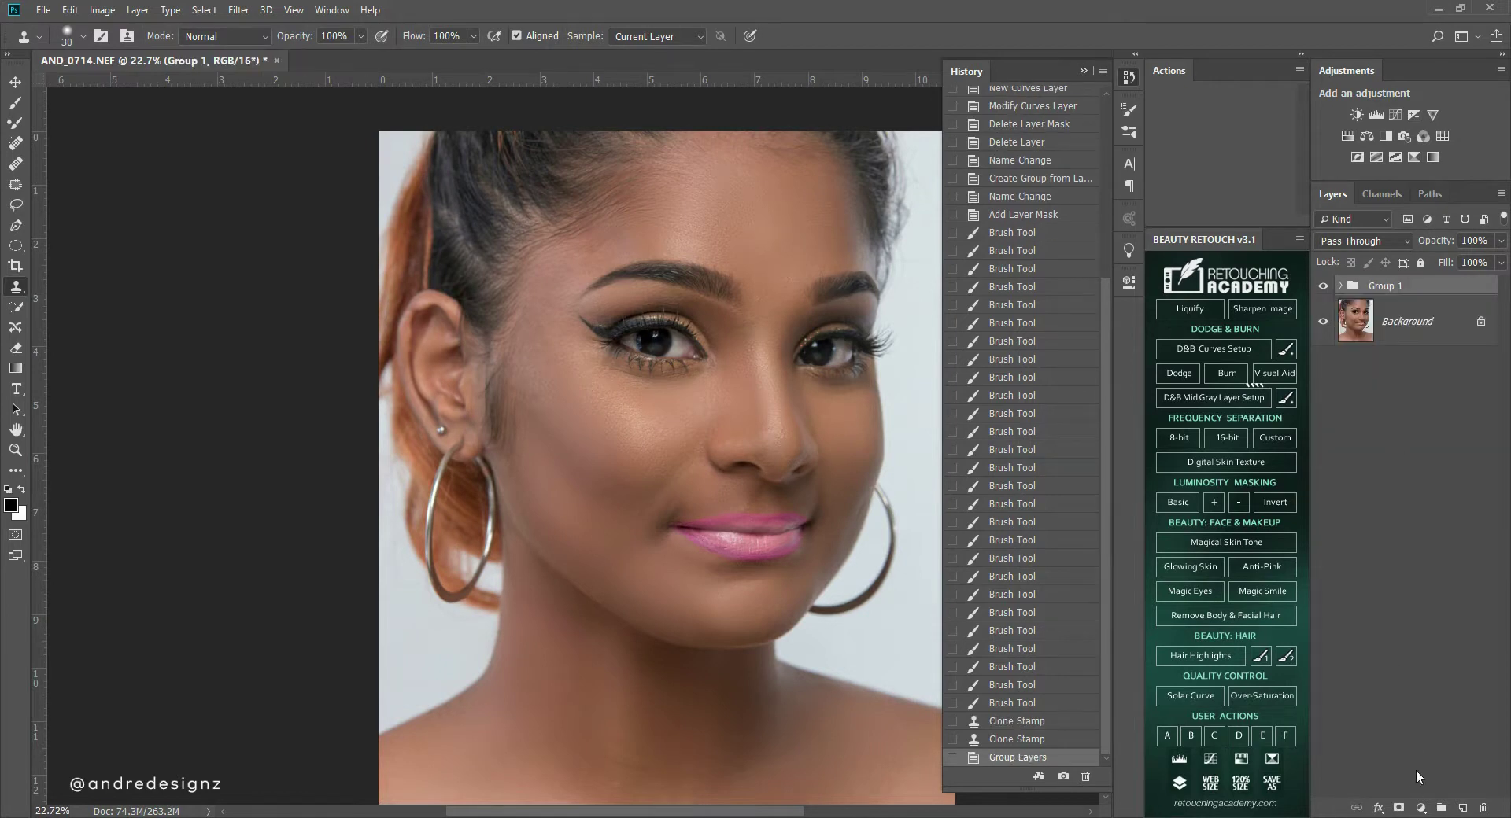
Add a Color Balance adjustment targeting Shadows, nudging Yellow-Blue toward blue (+4).
left_click(1421, 807)
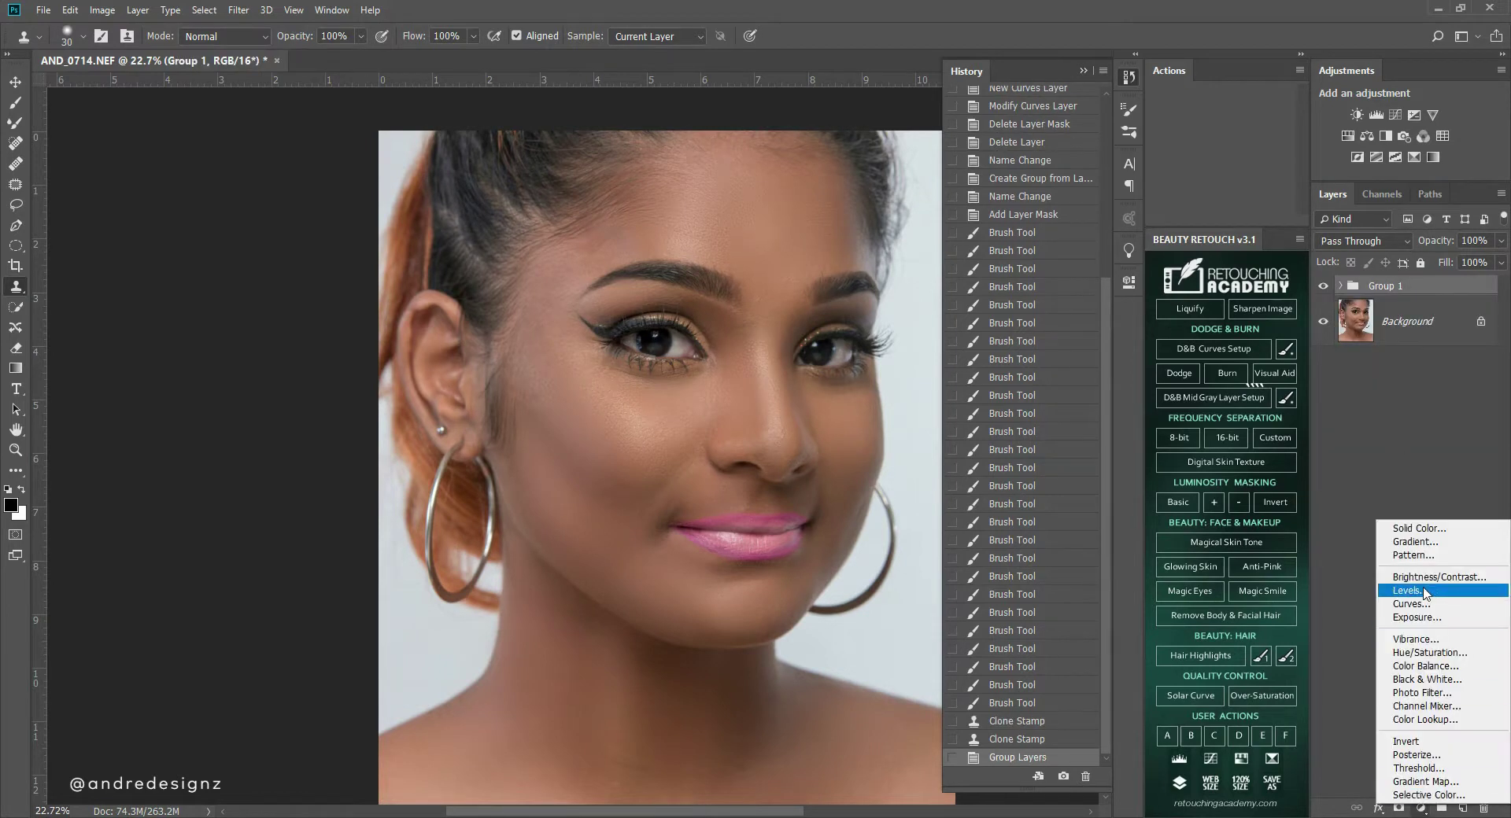
left_click(1427, 671)
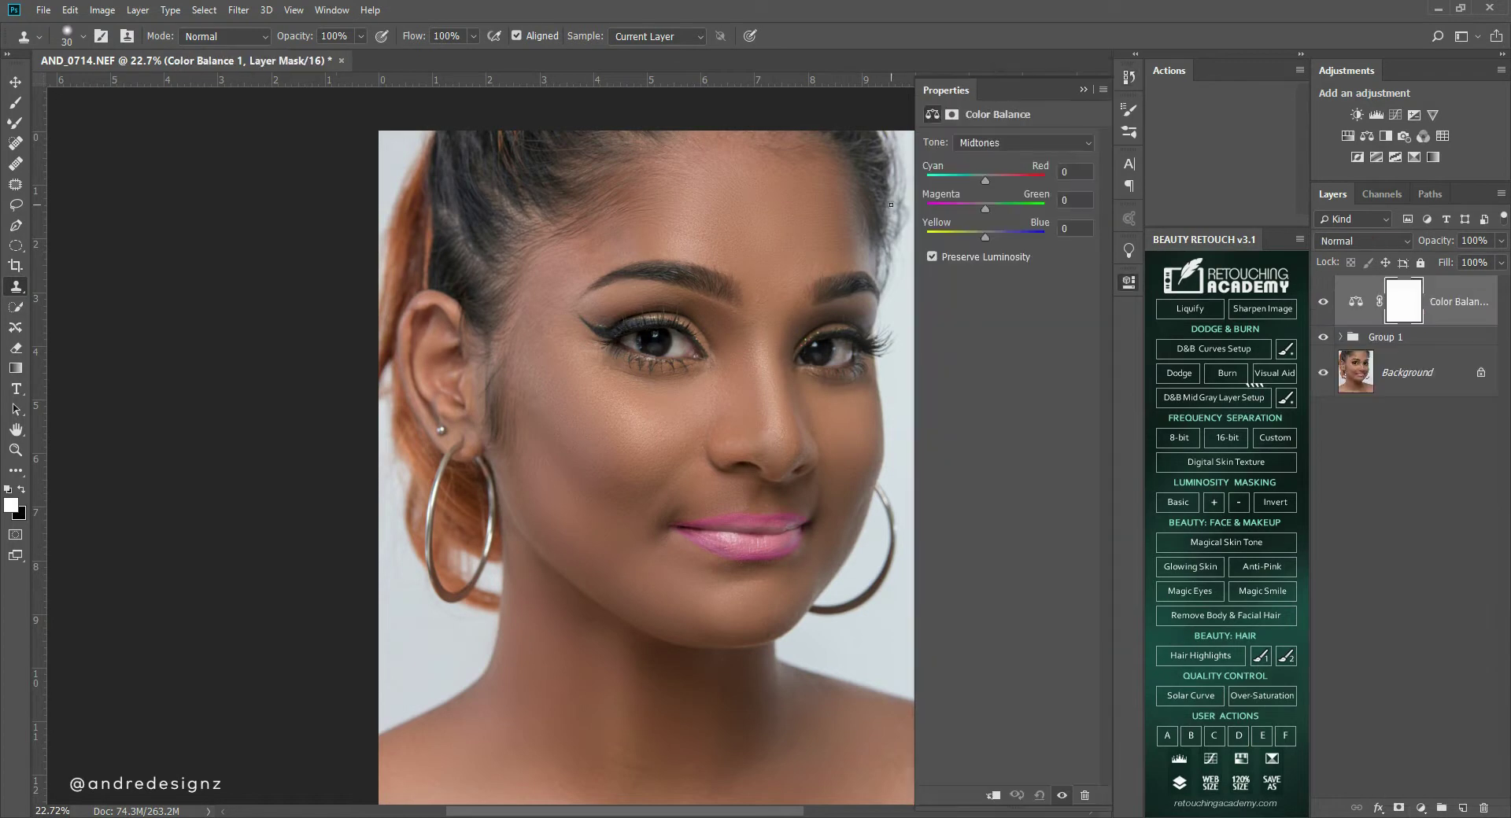
left_click(996, 144)
left_click(984, 158)
left_click_drag(983, 235, 985, 235)
Set Cyan-Red to 1 for the shadows, toggling Color Balance 1 to compare the warming.
left_click(1324, 303)
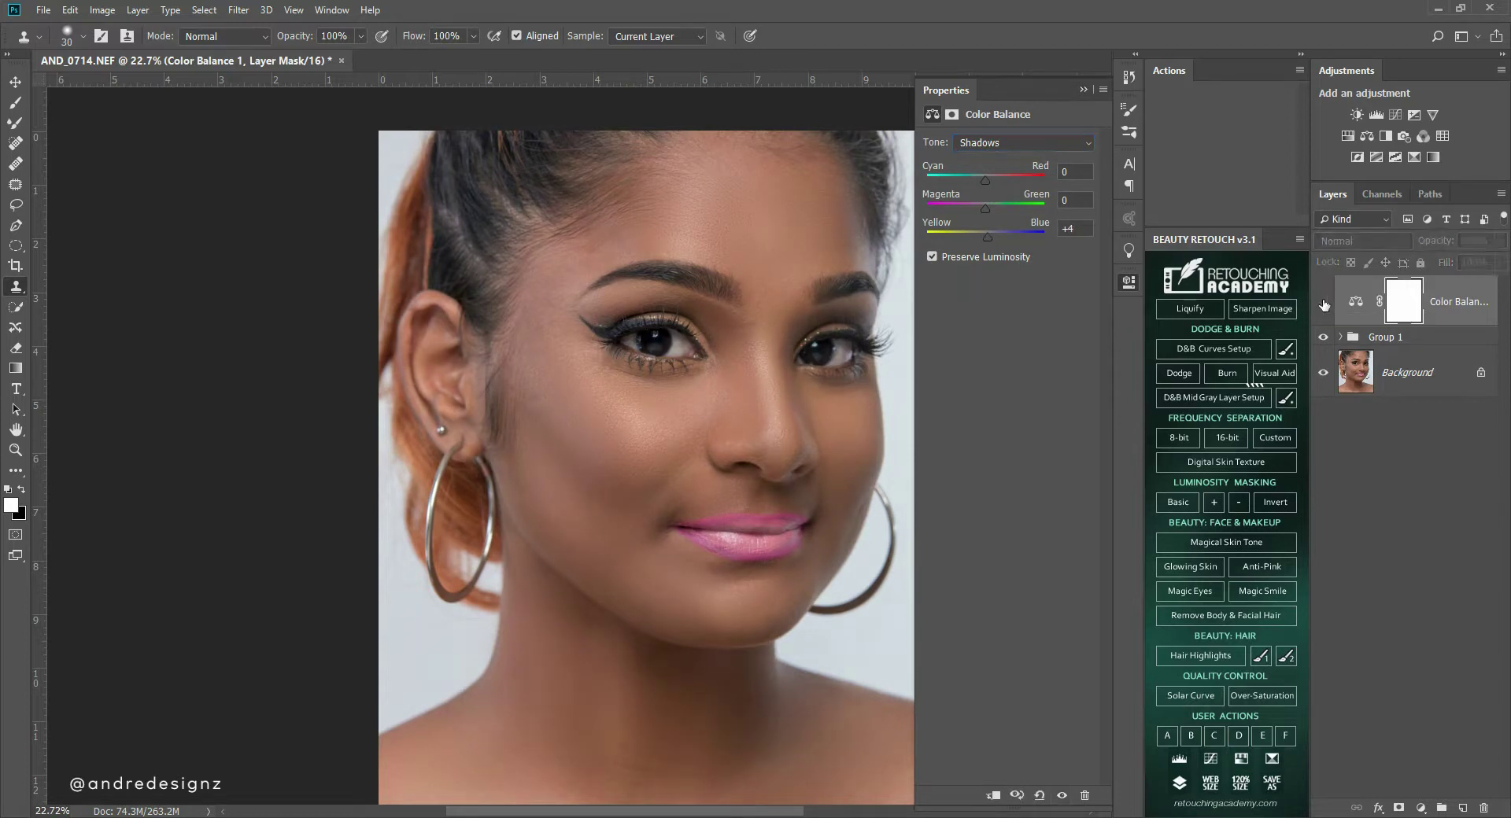
left_click(1324, 303)
left_click(1324, 303)
left_click(1324, 303)
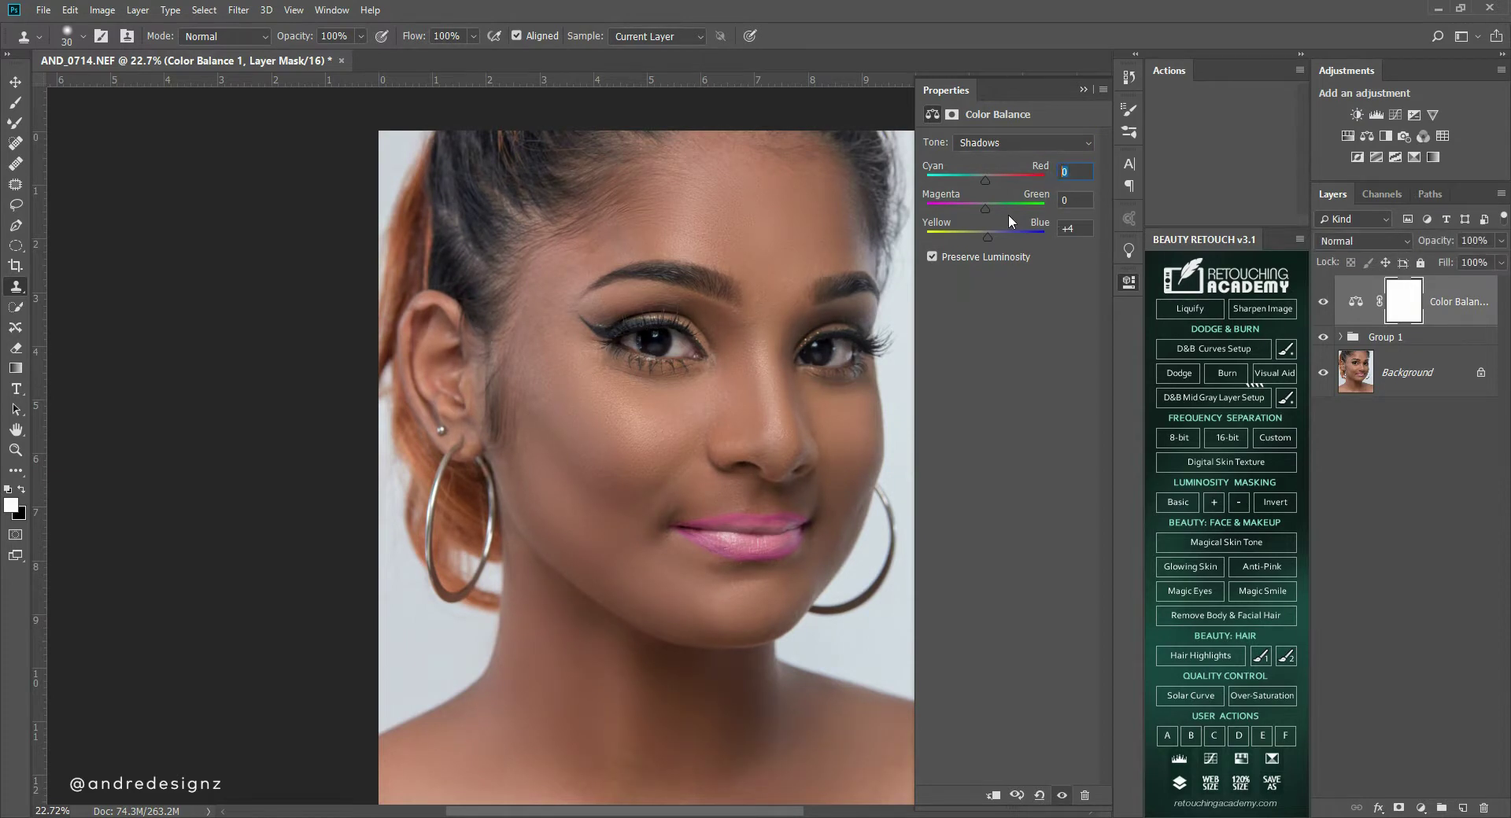
type("1")
left_click(1324, 303)
left_click(1324, 303)
scroll(559, 366, "down", 2)
scroll(559, 366, "down", 3)
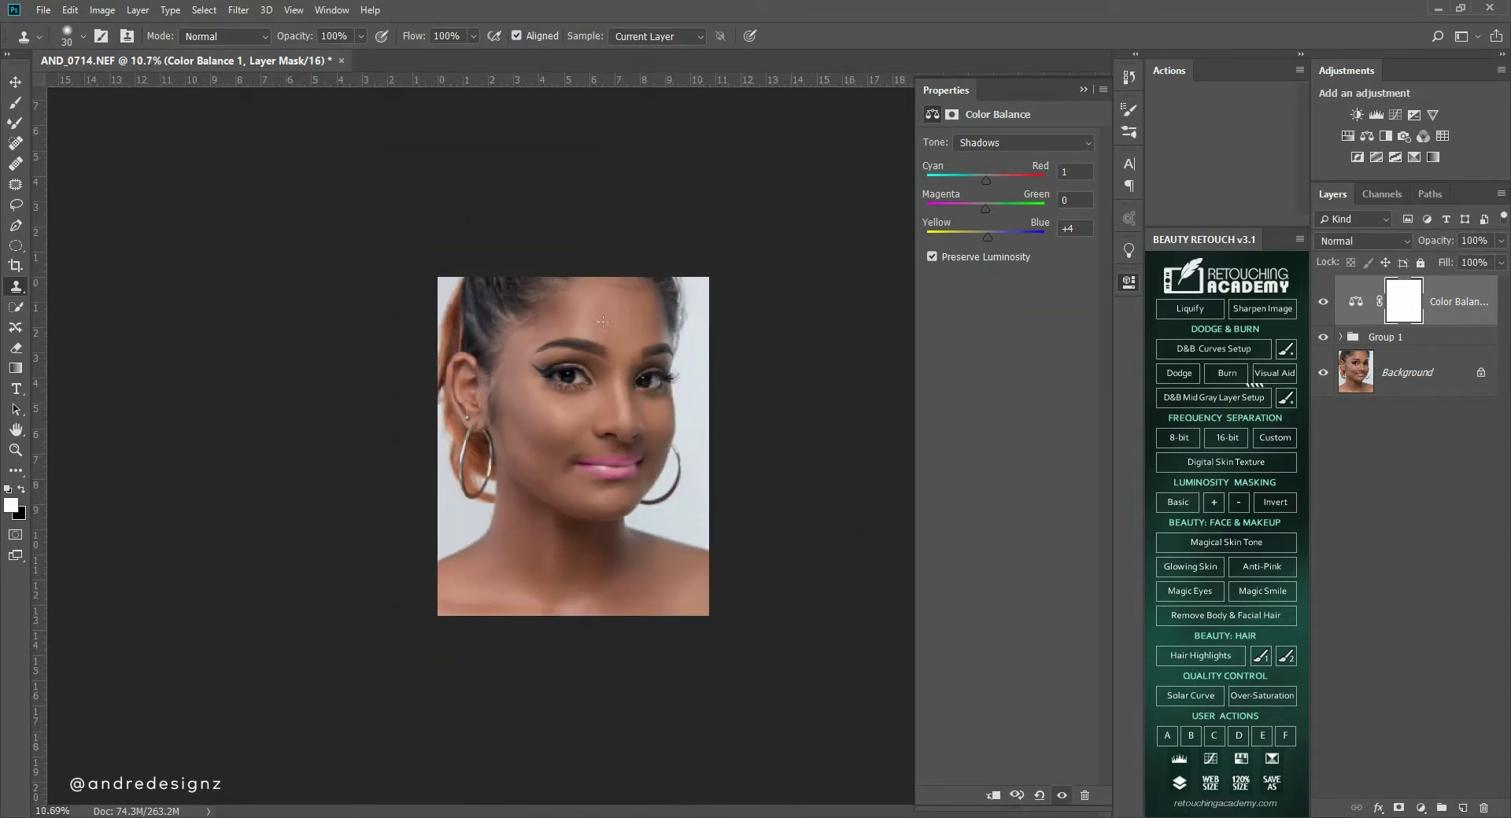
scroll(560, 365, "up", 2)
left_click(1323, 375, "alt")
left_click(1324, 375, "alt")
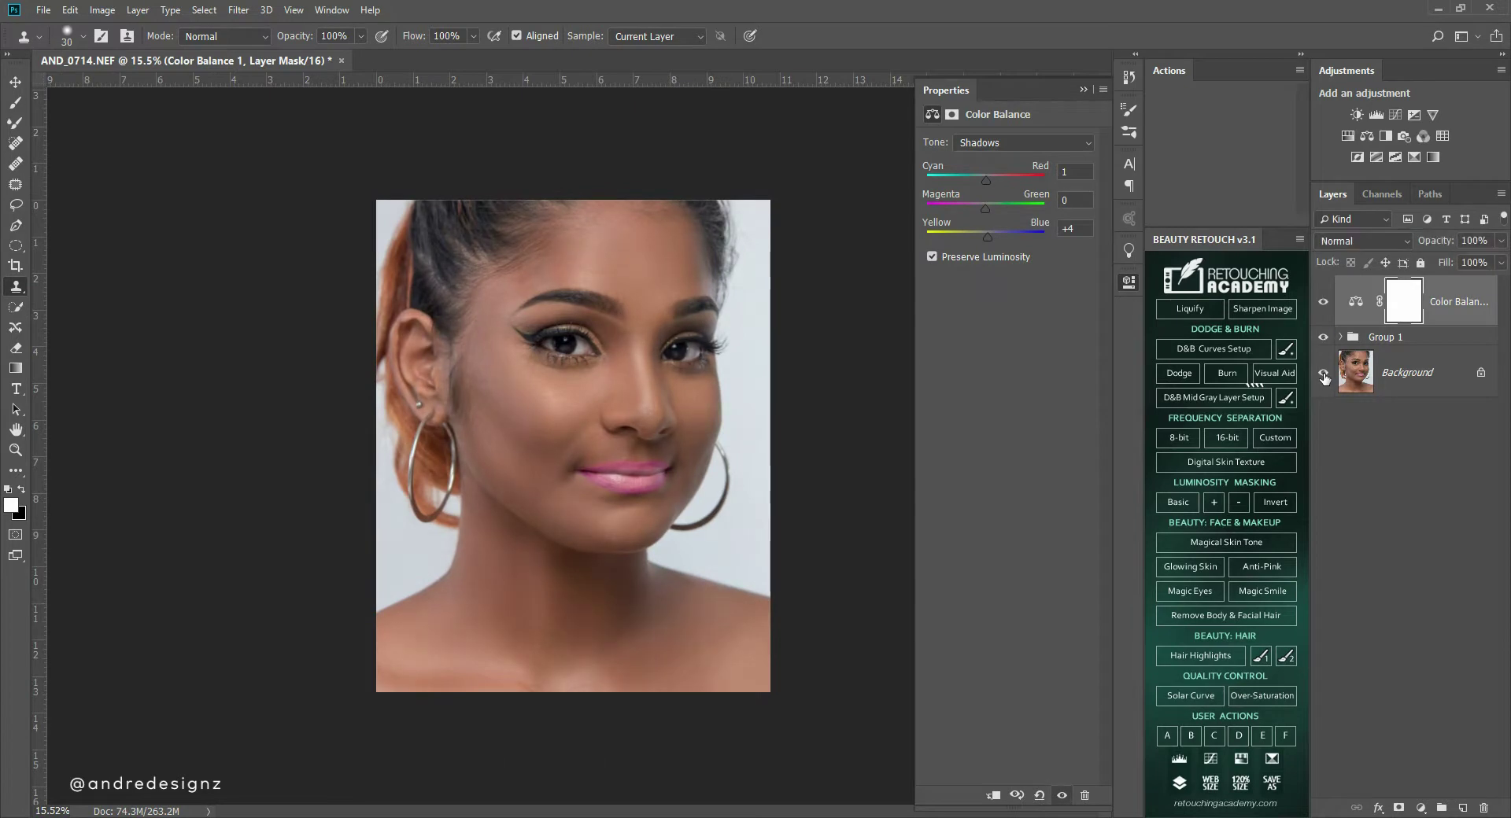
scroll(473, 215, "up", 3)
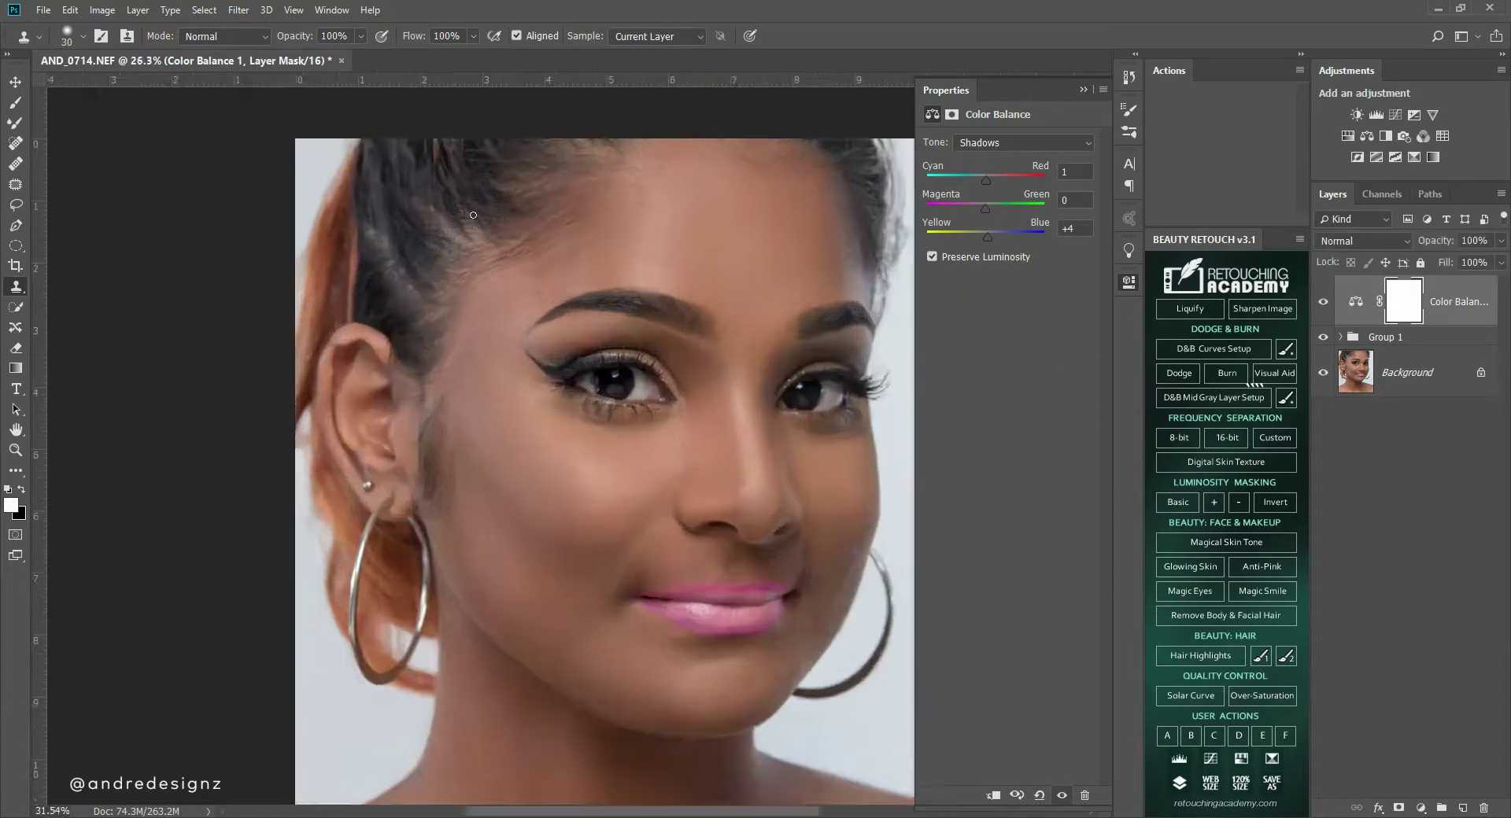
scroll(473, 215, "up", 3)
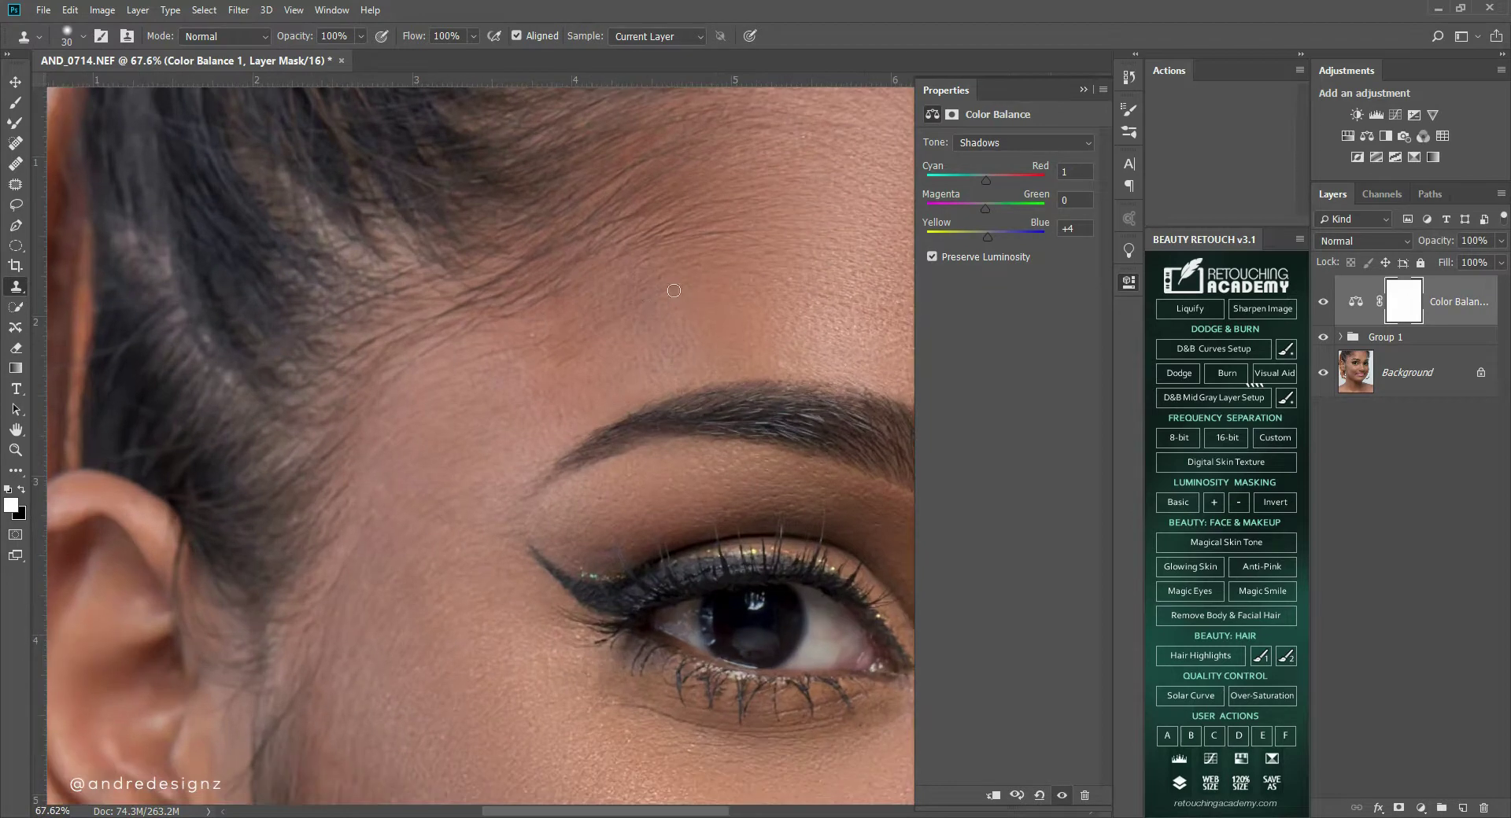
scroll(673, 291, "down", 5)
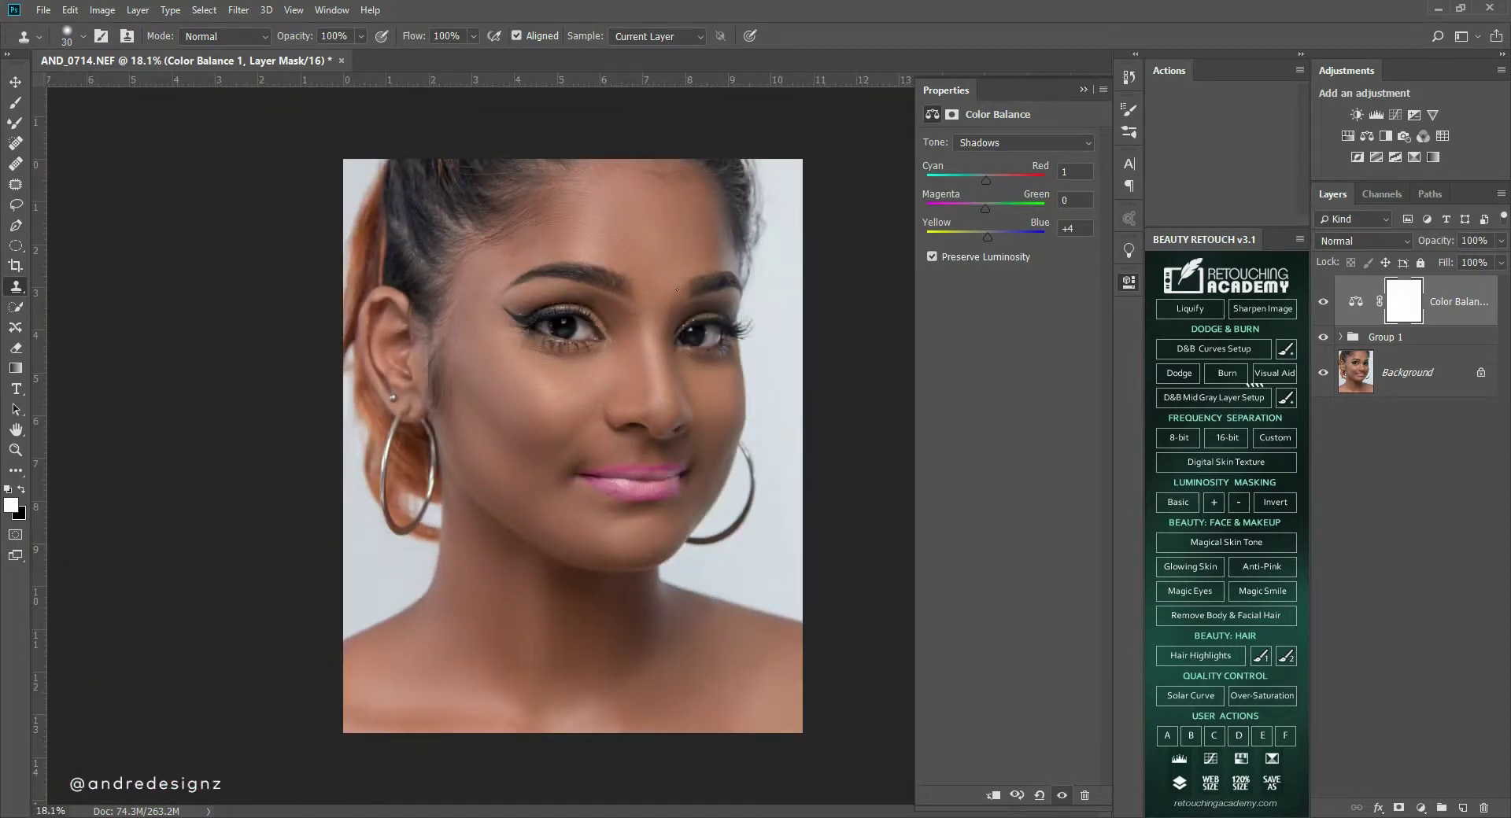
scroll(677, 291, "down", 1)
scroll(677, 380, "up", 1)
scroll(677, 378, "down", 3)
scroll(678, 375, "up", 2)
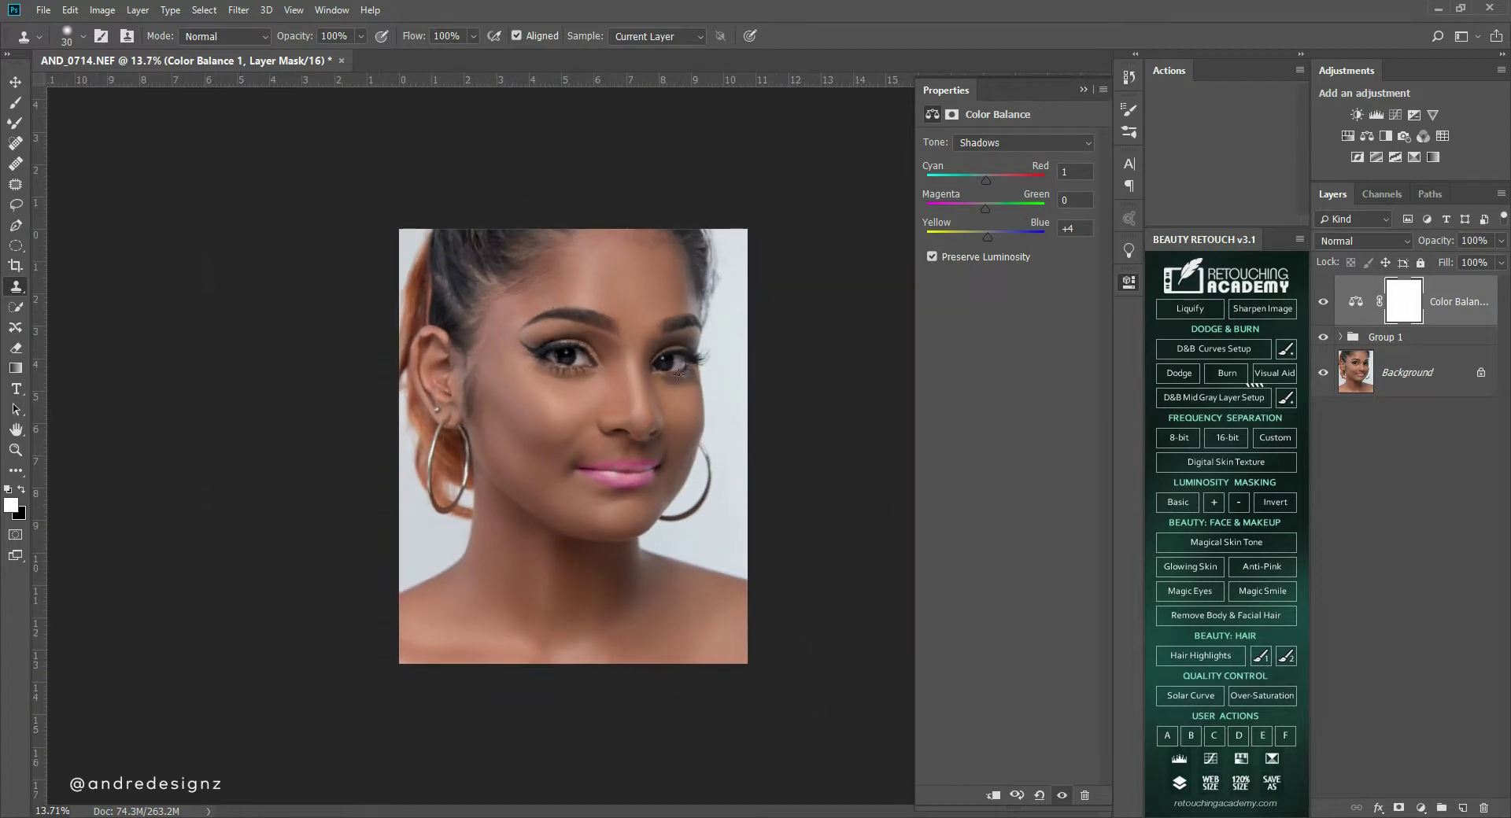
scroll(678, 374, "up", 2)
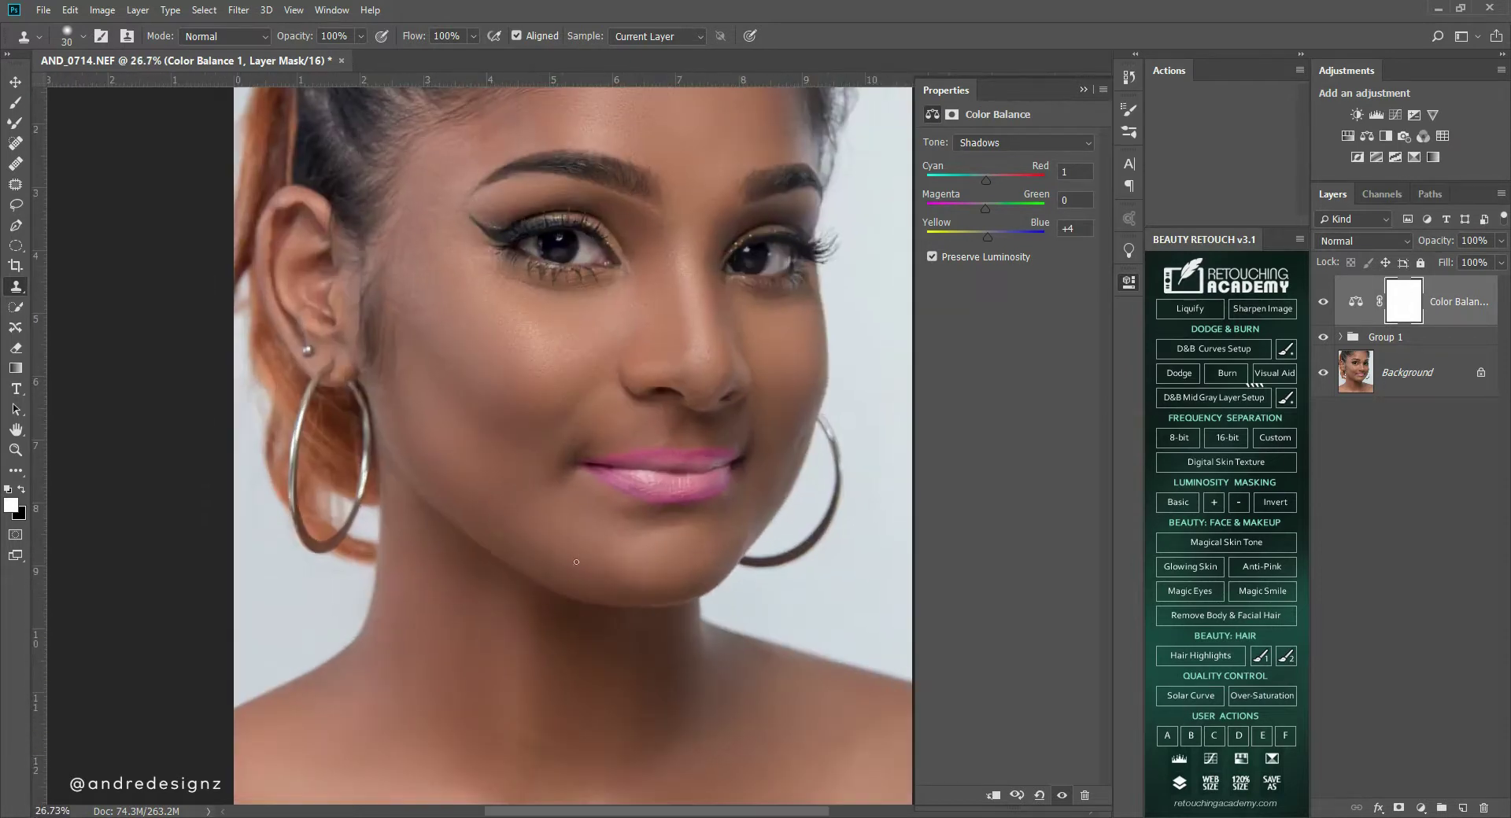
scroll(582, 549, "down", 2)
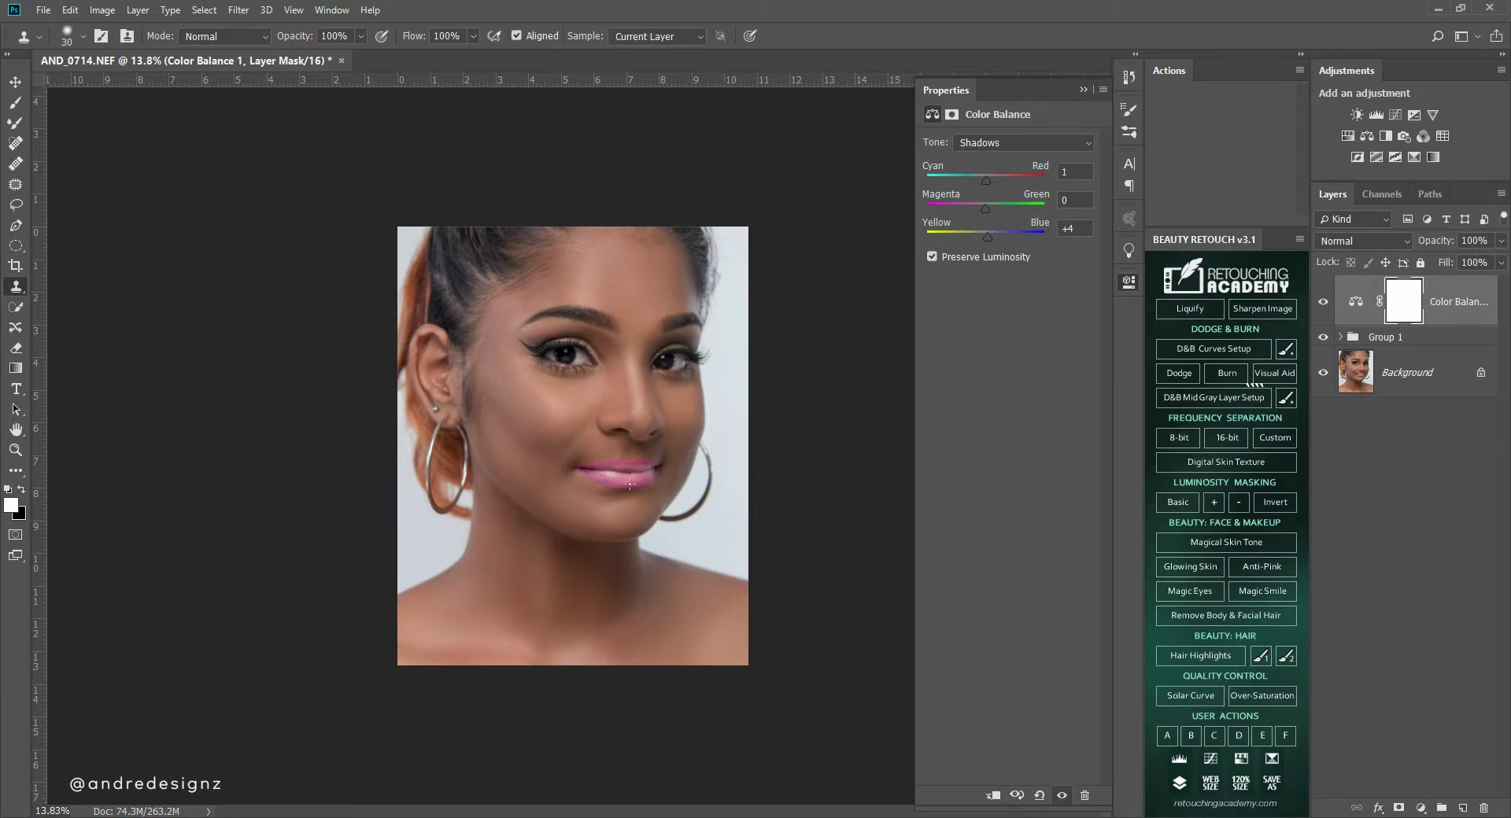
scroll(588, 309, "up", 3)
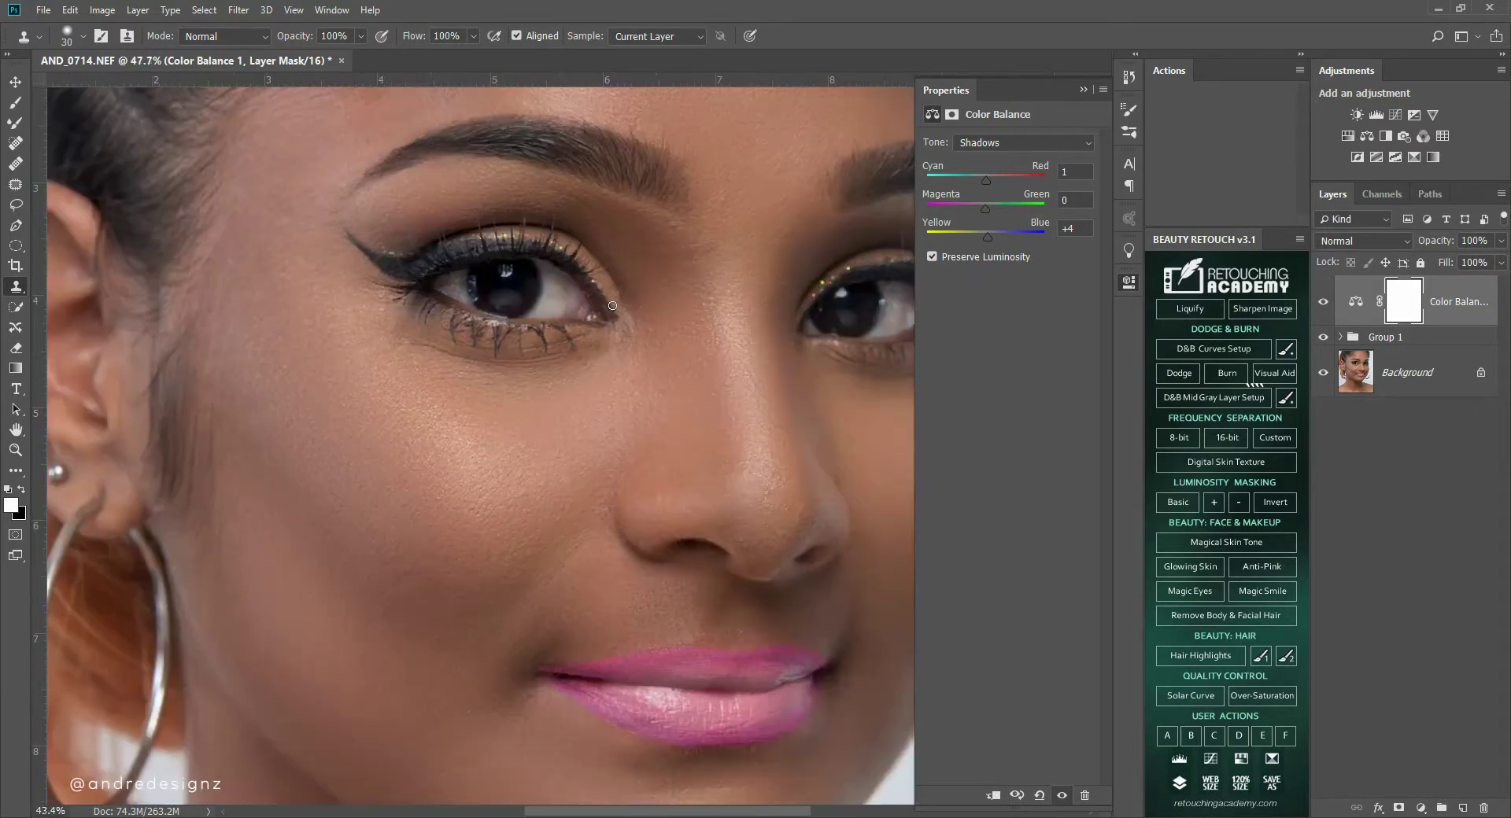
scroll(612, 305, "down", 1)
scroll(613, 304, "down", 2)
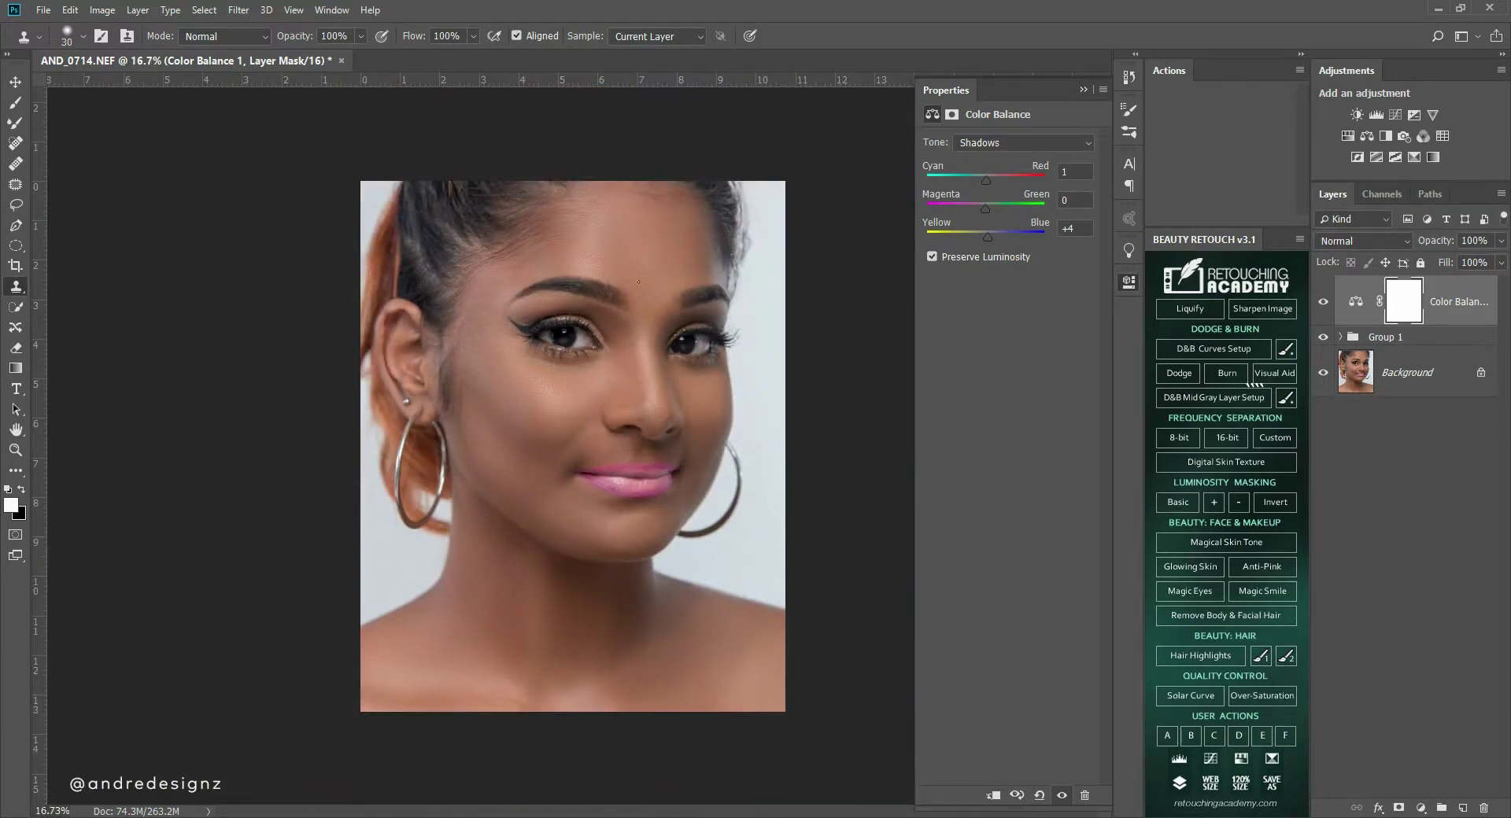
scroll(706, 337, "up", 1)
scroll(706, 338, "up", 1)
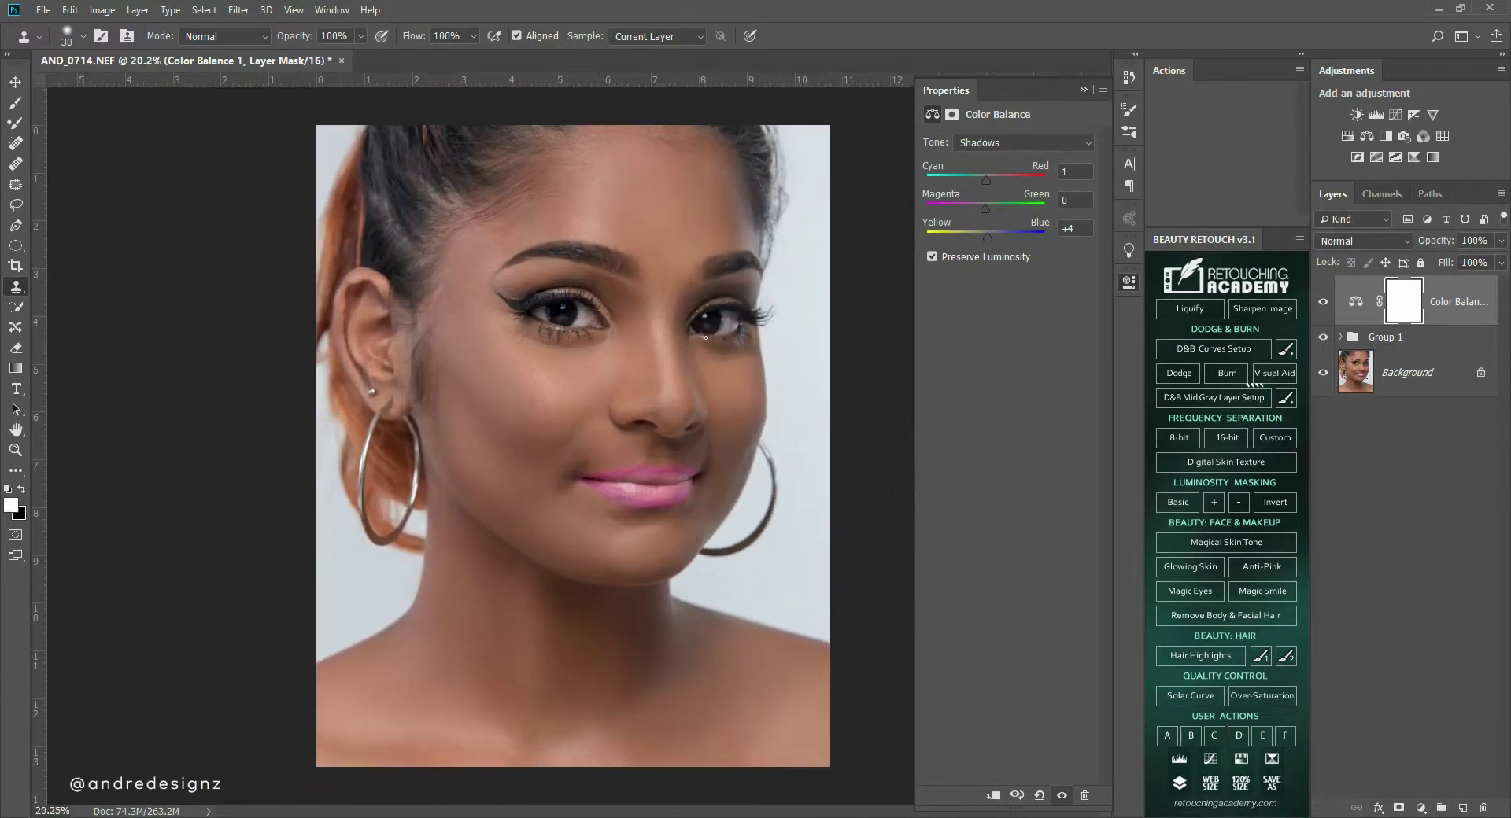